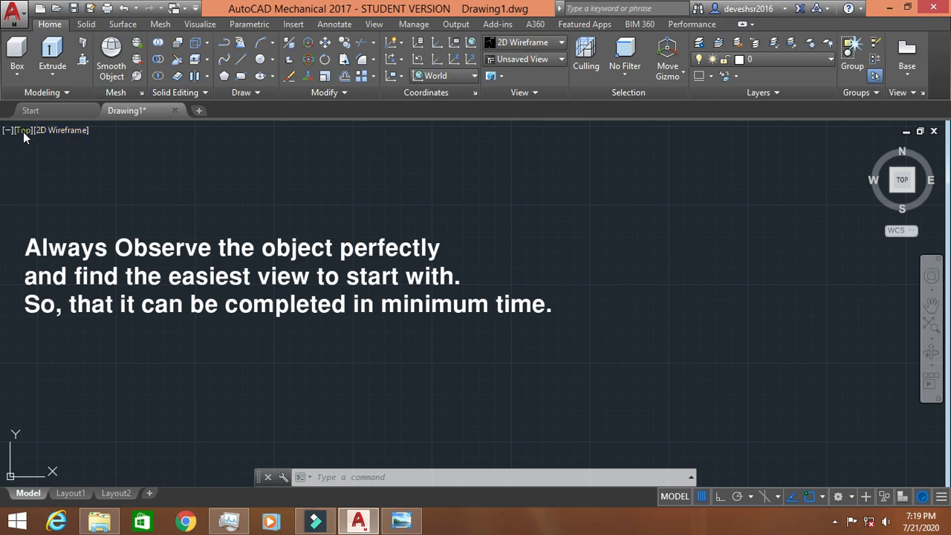
- Set the view to Front and check the bracket in the m11 reference drawing for the base profile
{"action": "left_click", "coordinate": [23, 131]}
{"action": "left_click", "coordinate": [57, 226]}
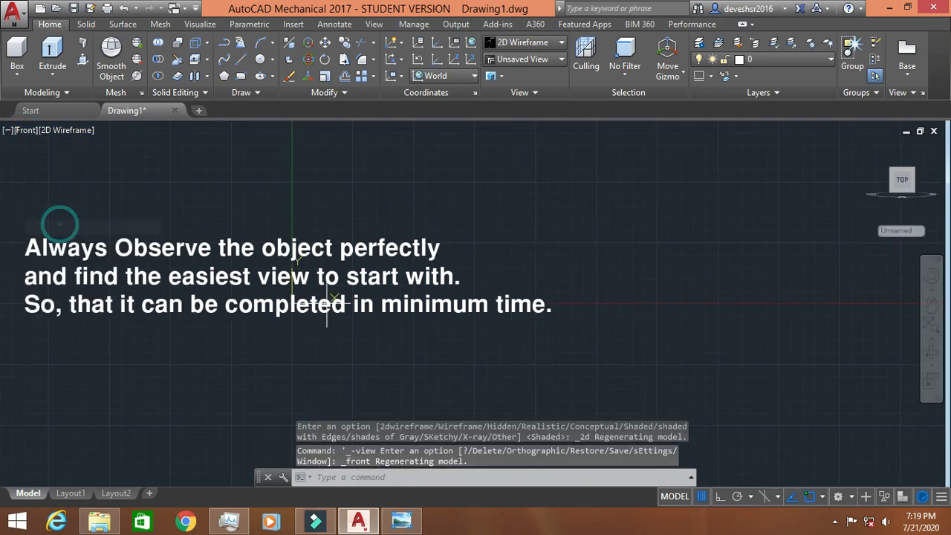
{"action": "left_click", "coordinate": [401, 519]}
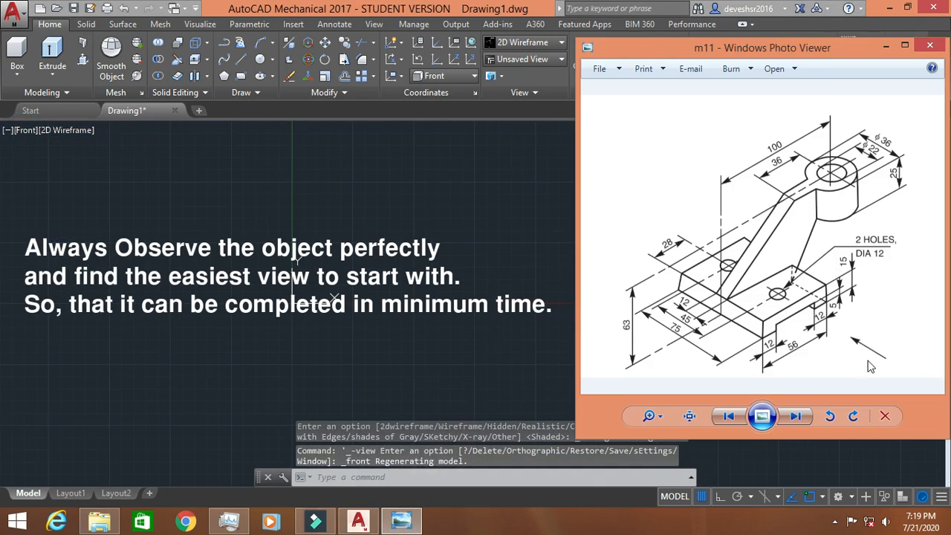
{"action": "left_click", "coordinate": [885, 46]}
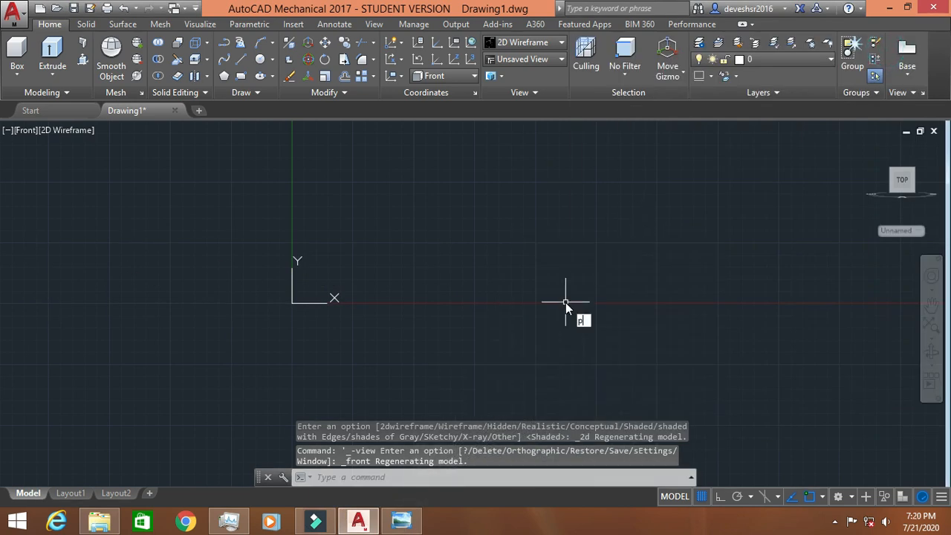
- Begin the base profile as a polyline with ortho on, drawing its first side 15 units upward
{"action": "type", "text": "l"}
{"action": "key", "text": "Return"}
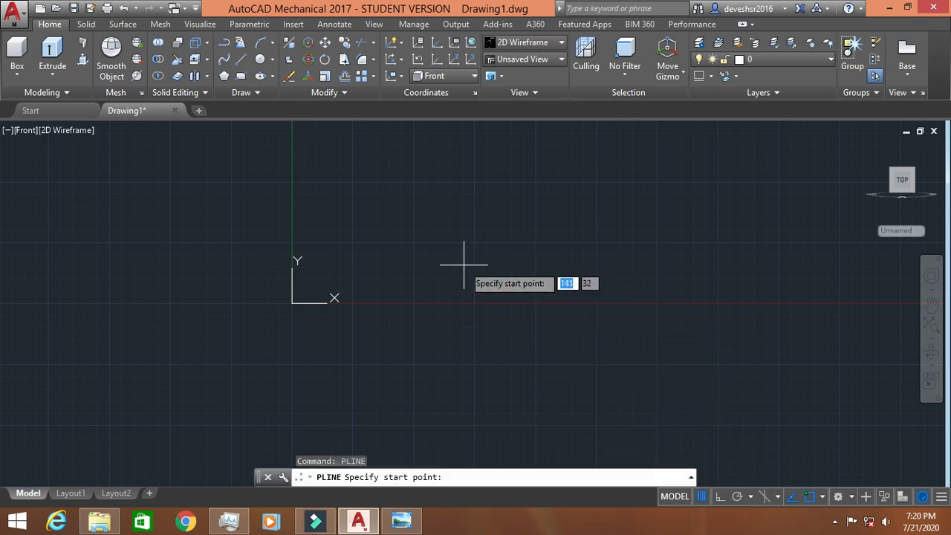
{"action": "left_click", "coordinate": [463, 264]}
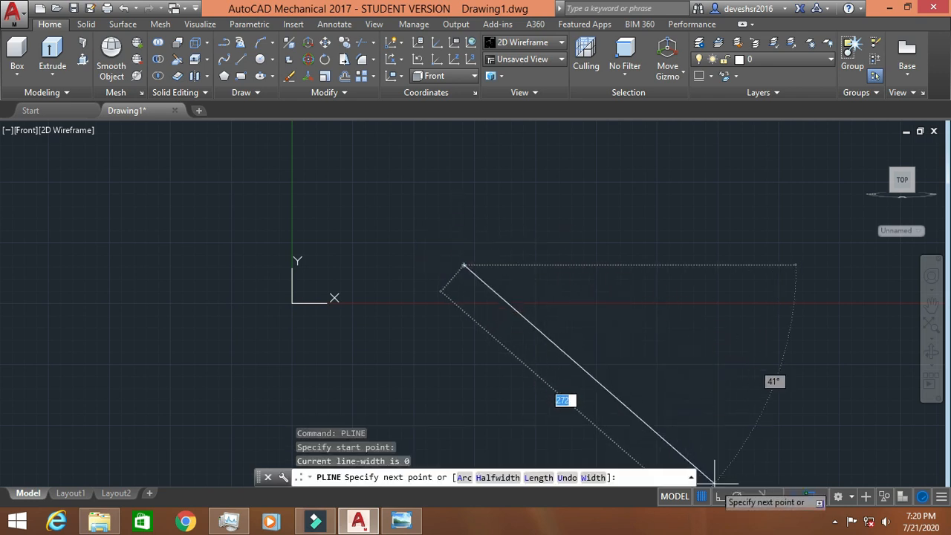
{"action": "key", "text": "F8"}
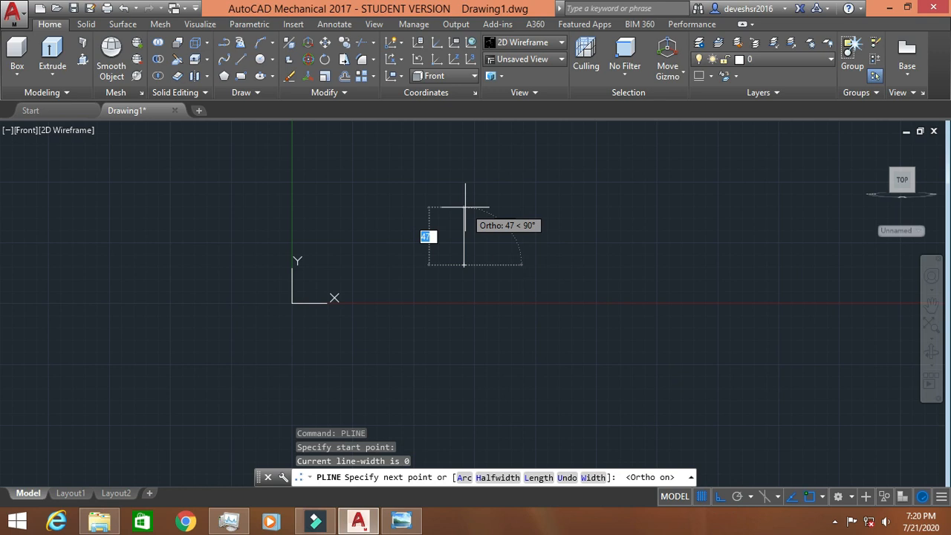
{"action": "type", "text": "15"}
{"action": "key", "text": "Return"}
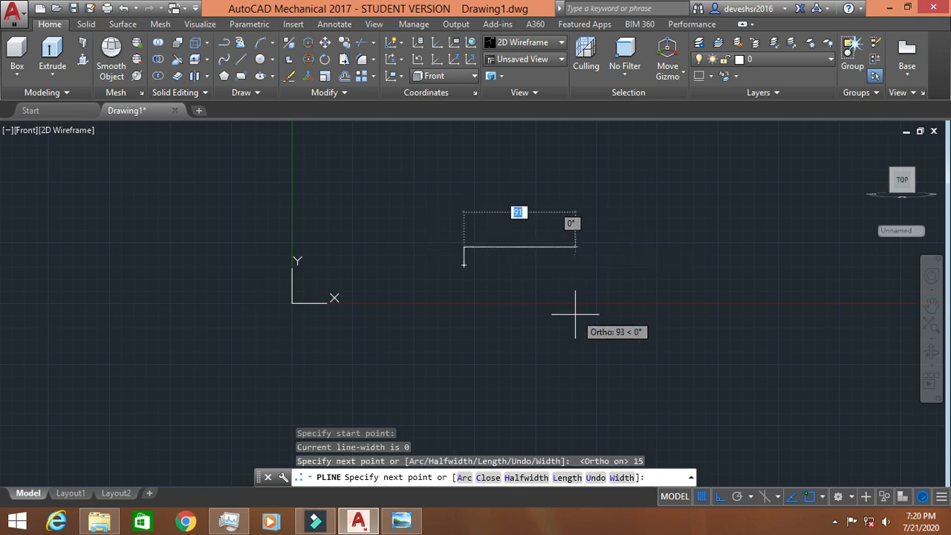
- Check the base width in the reference drawing and continue the polyline 56 units to the right and 15 units down
{"action": "left_click", "coordinate": [401, 520]}
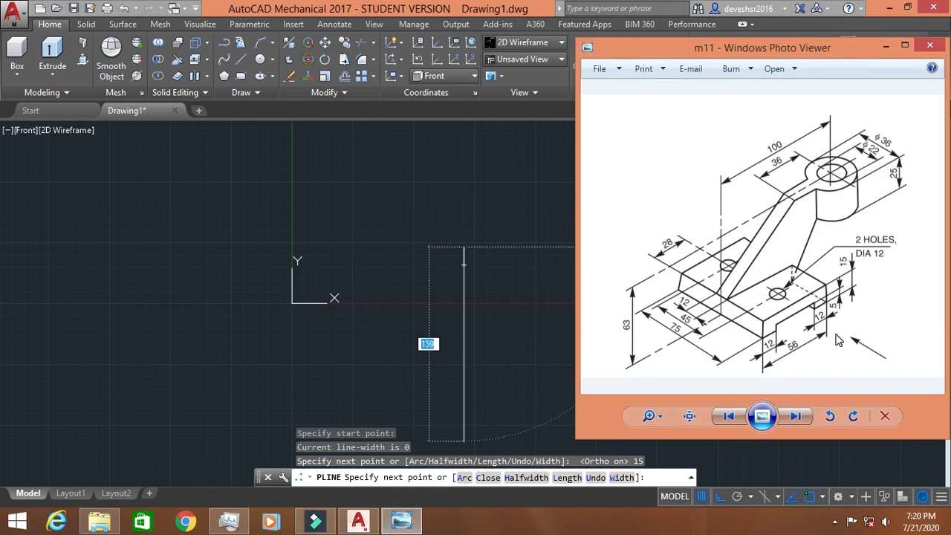
{"action": "left_click", "coordinate": [883, 49]}
{"action": "type", "text": "56"}
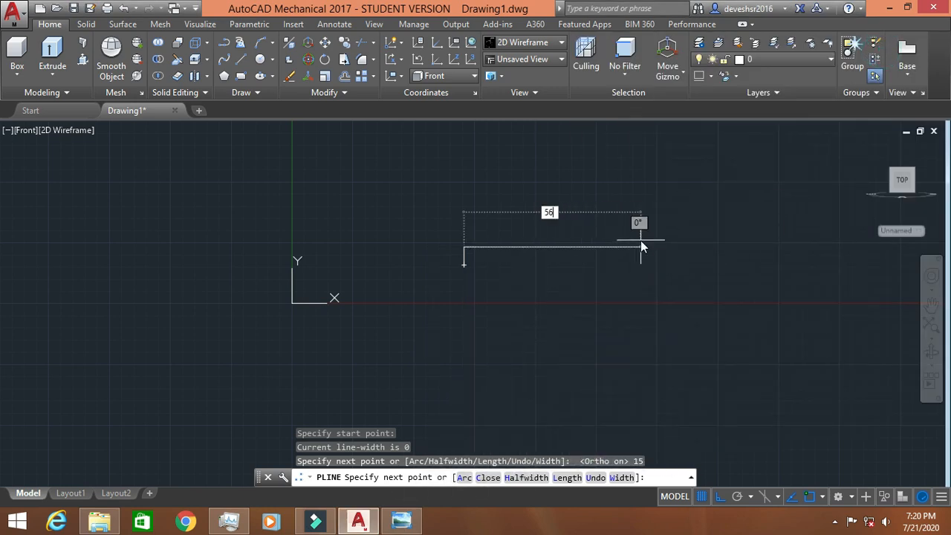
{"action": "key", "text": "Return"}
{"action": "scroll", "coordinate": [520, 237], "scroll_direction": "up", "scroll_amount": 5}
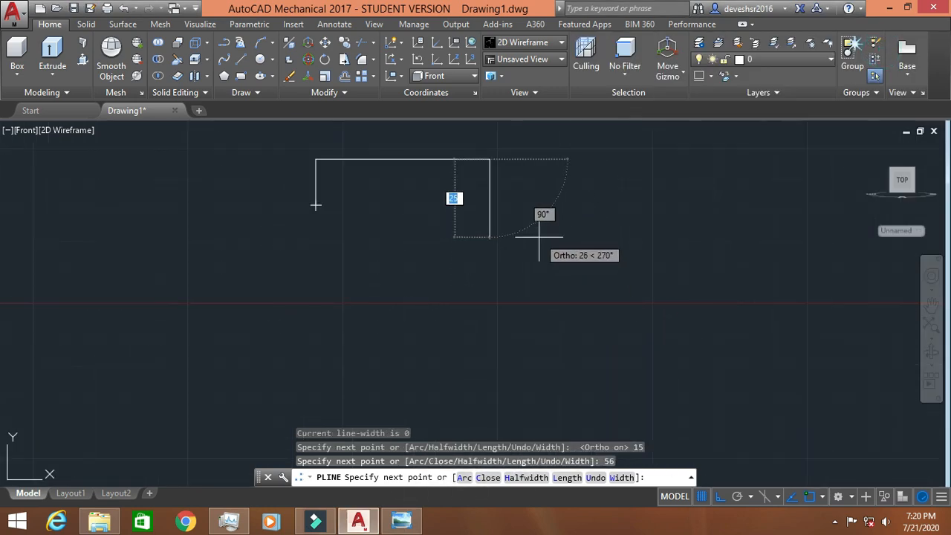
{"action": "type", "text": "15"}
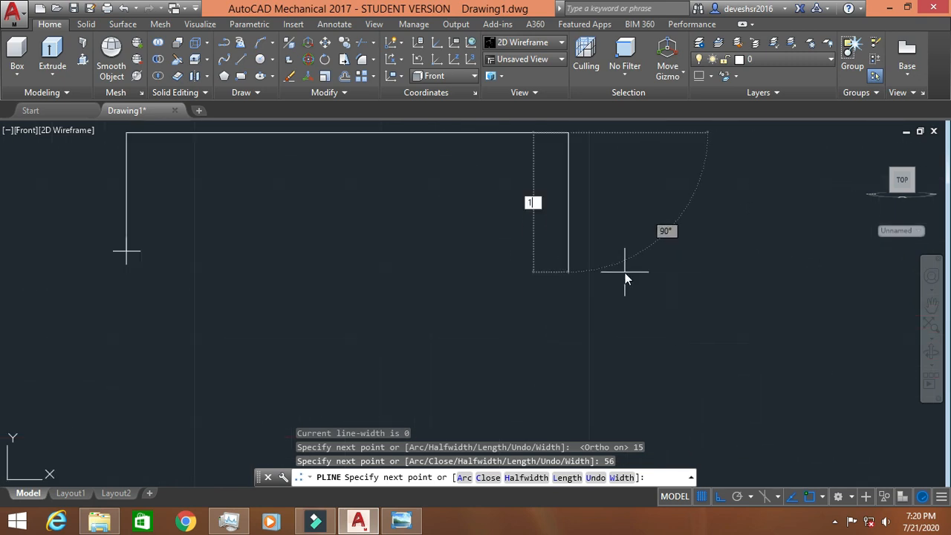
{"action": "key", "text": "Return"}
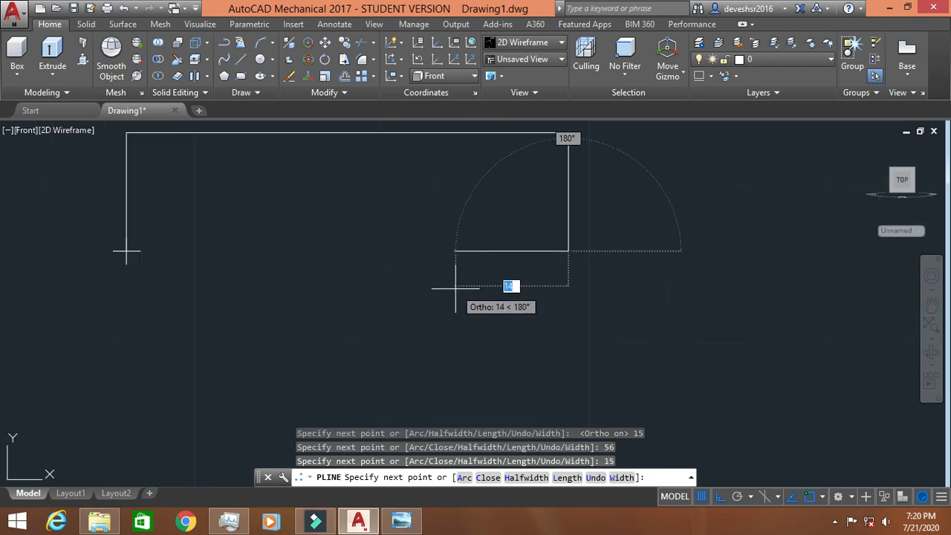
- Complete the notched underside of the profile with segments 12 left, 5 up, 32 left, 5 down and 12 left, ending the polyline
{"action": "type", "text": "12"}
{"action": "key", "text": "Return"}
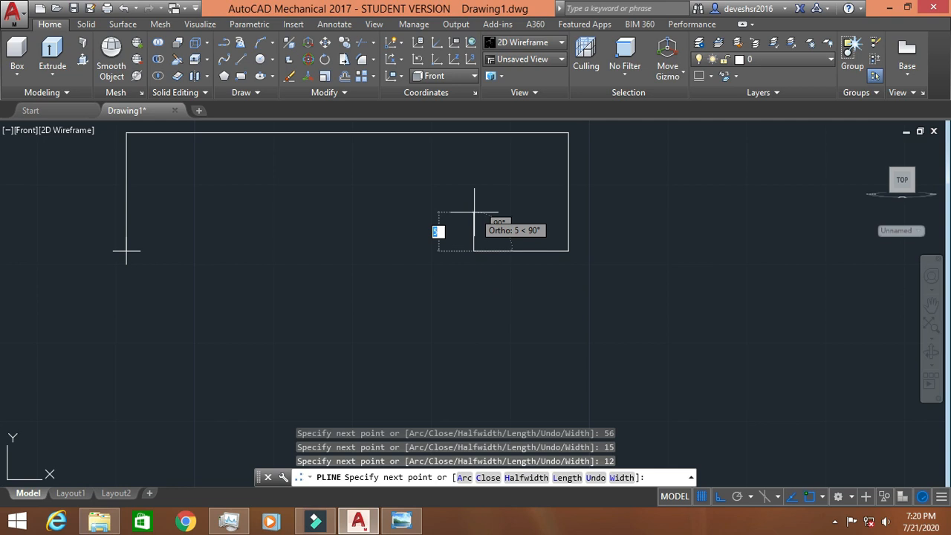
{"action": "type", "text": "5"}
{"action": "key", "text": "Return"}
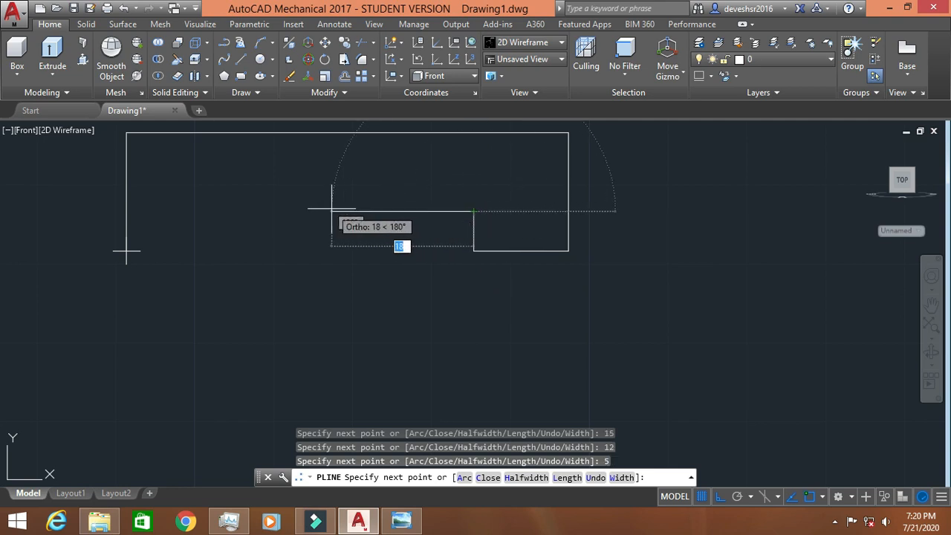
{"action": "type", "text": "32"}
{"action": "key", "text": "Return"}
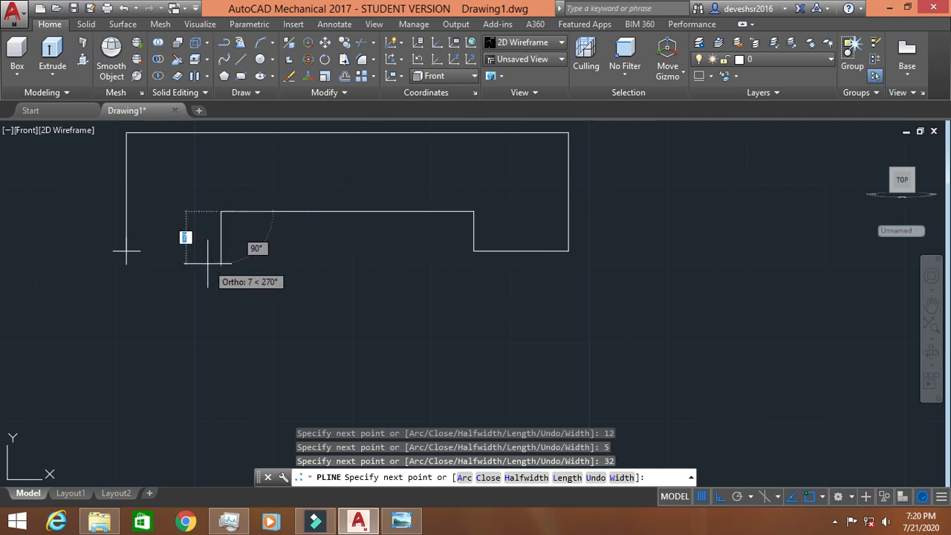
{"action": "type", "text": "5"}
{"action": "key", "text": "Return"}
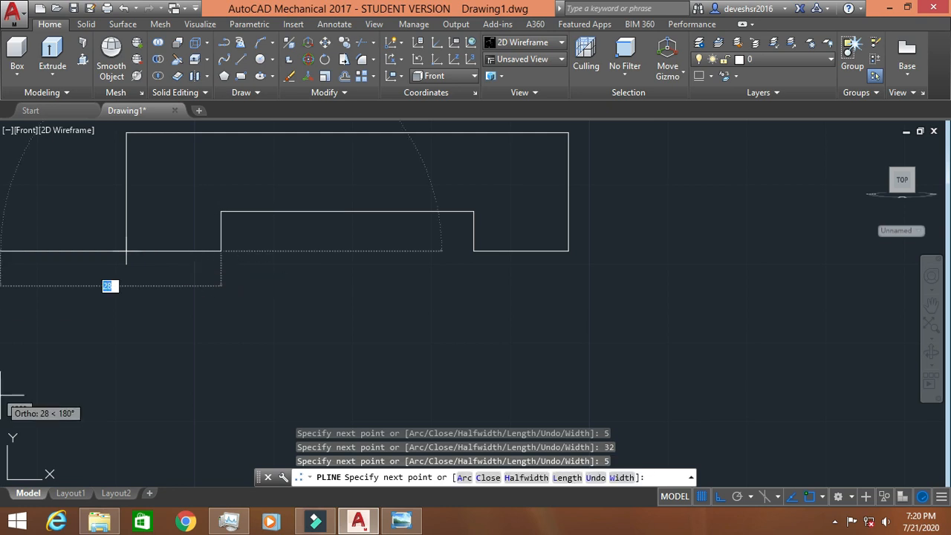
{"action": "type", "text": "12"}
{"action": "key", "text": "Return"}
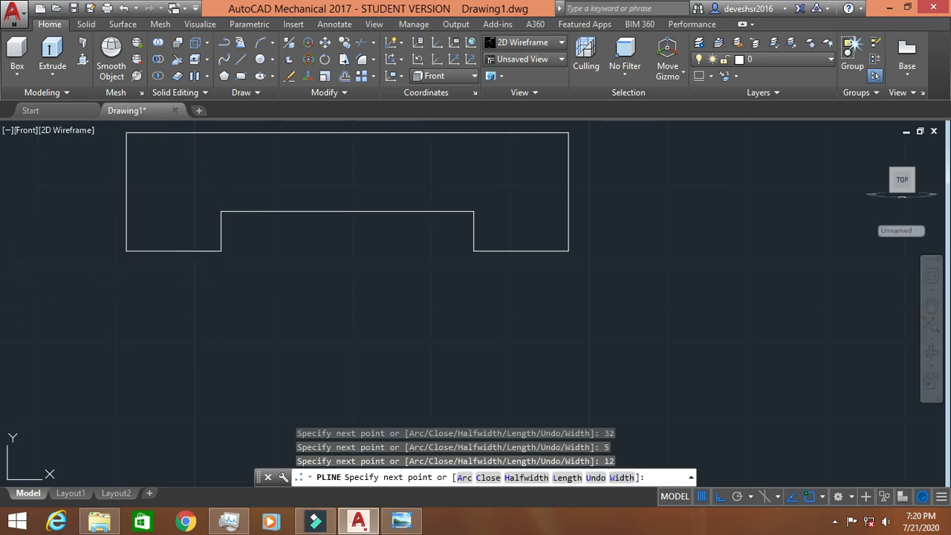
{"action": "key", "text": "Return"}
{"action": "middle_click_drag", "start_coordinate": [253, 280], "coordinate": [329, 300]}
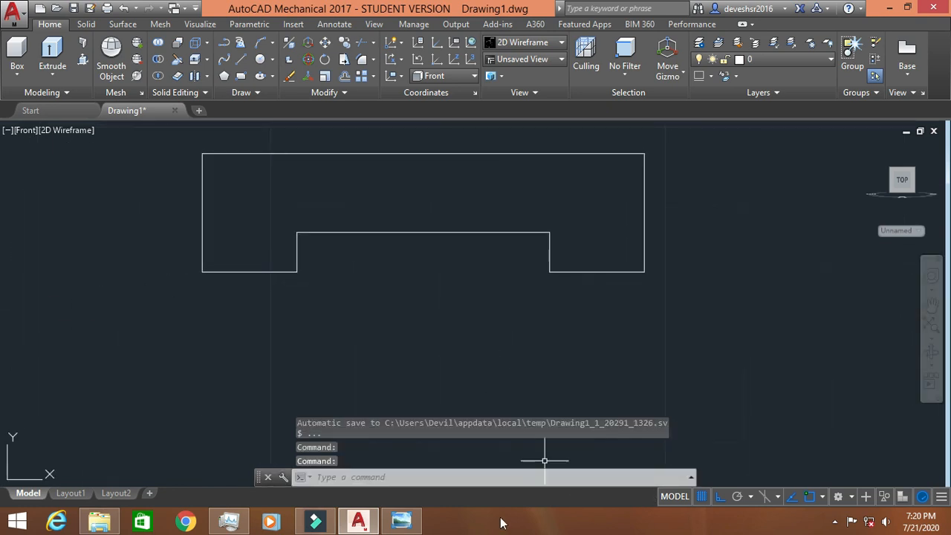
- Consult the m11 reference drawing again and set the model view to SW Isometric
{"action": "left_click", "coordinate": [402, 520]}
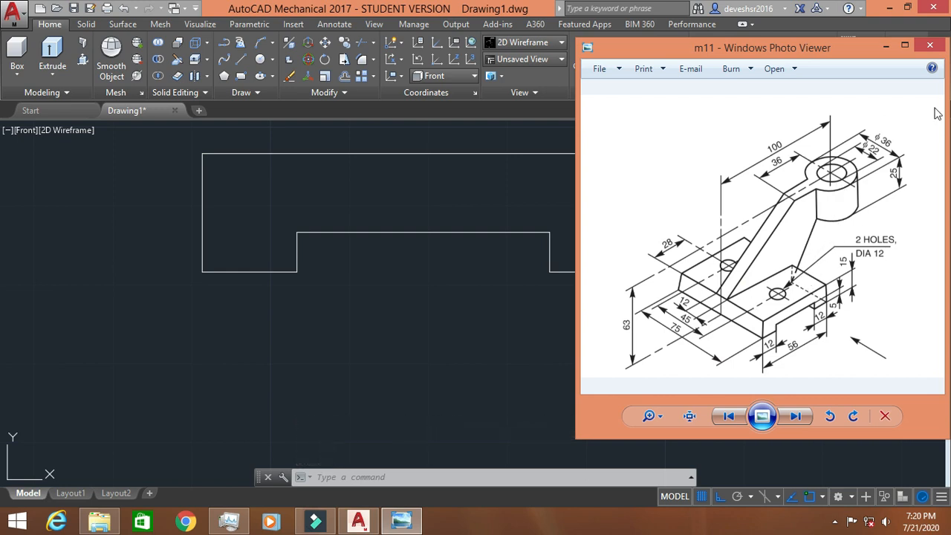
{"action": "left_click", "coordinate": [883, 48]}
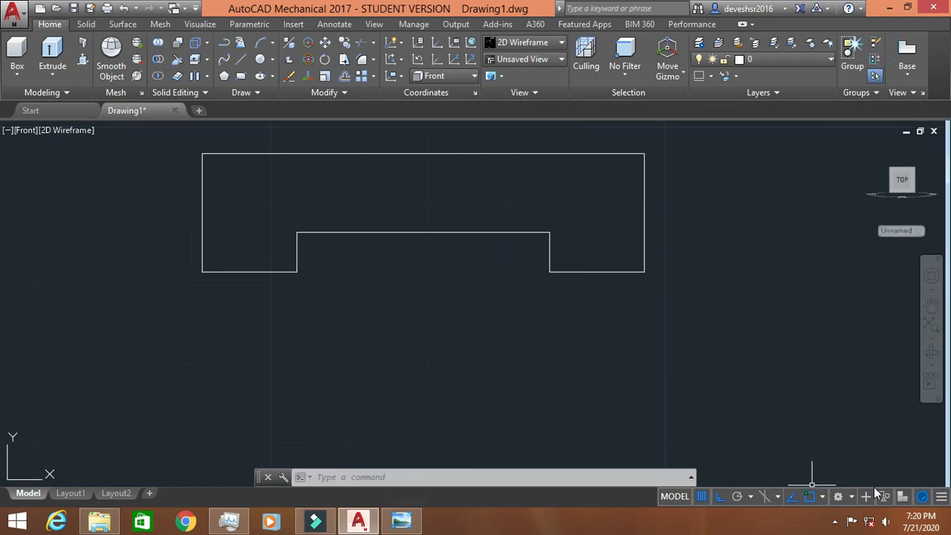
{"action": "left_click", "coordinate": [26, 130]}
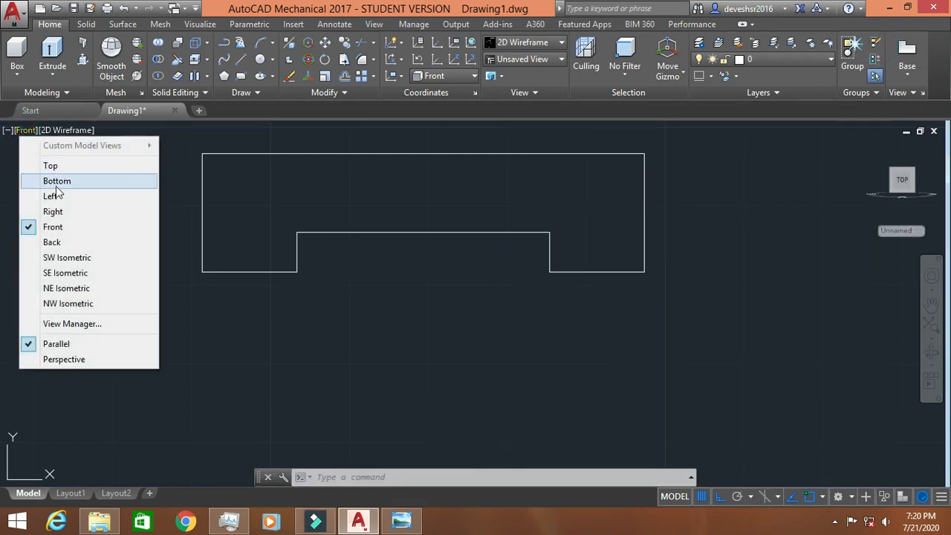
{"action": "left_click", "coordinate": [73, 273]}
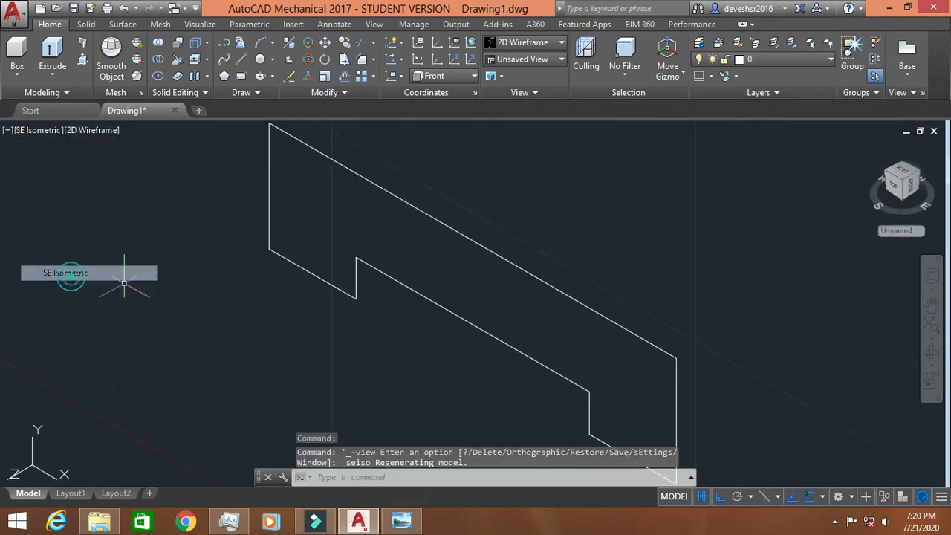
{"action": "left_click", "coordinate": [54, 133]}
{"action": "left_click", "coordinate": [79, 258]}
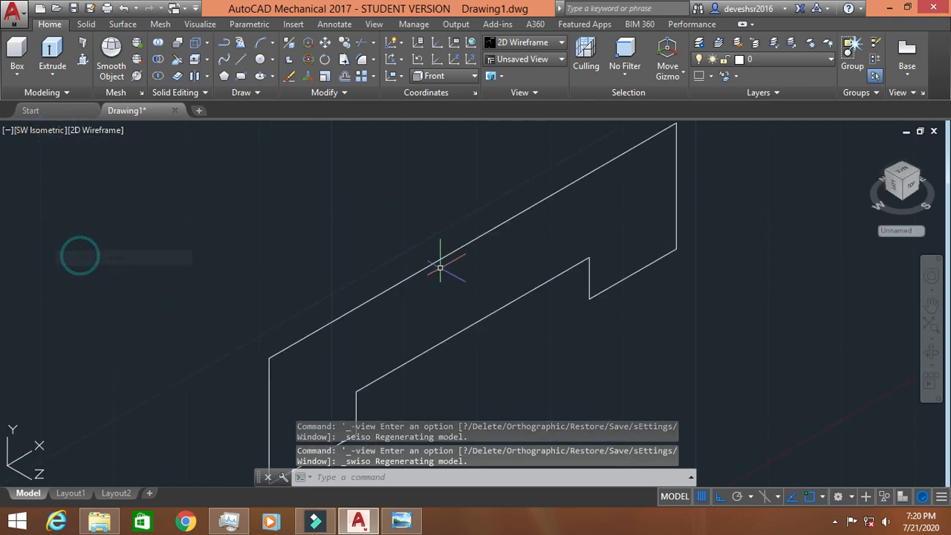
{"action": "middle_click_drag", "start_coordinate": [511, 268], "coordinate": [458, 361]}
{"action": "scroll", "coordinate": [444, 332], "scroll_direction": "down", "scroll_amount": 2}
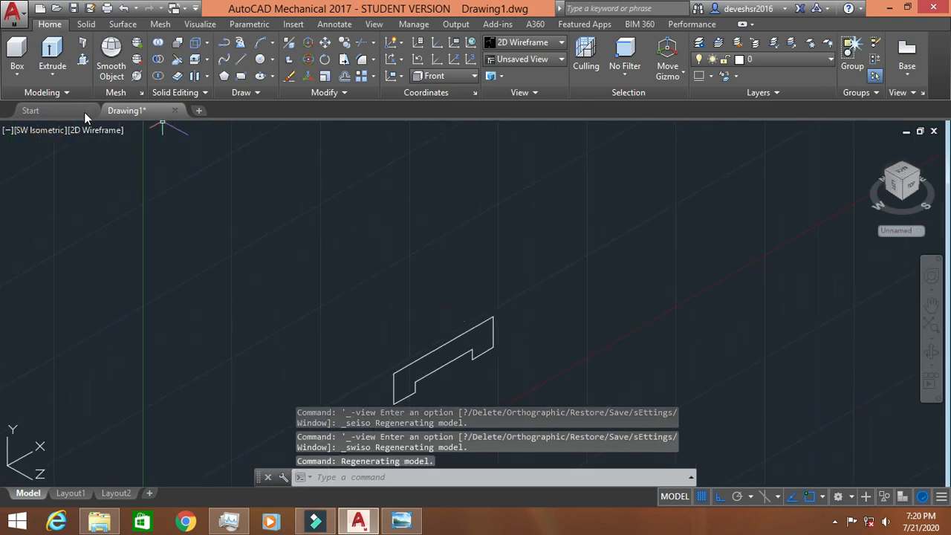
- Presspull the closed base profile to a length of 75, checking the dimension in the reference drawing
{"action": "left_click", "coordinate": [82, 61]}
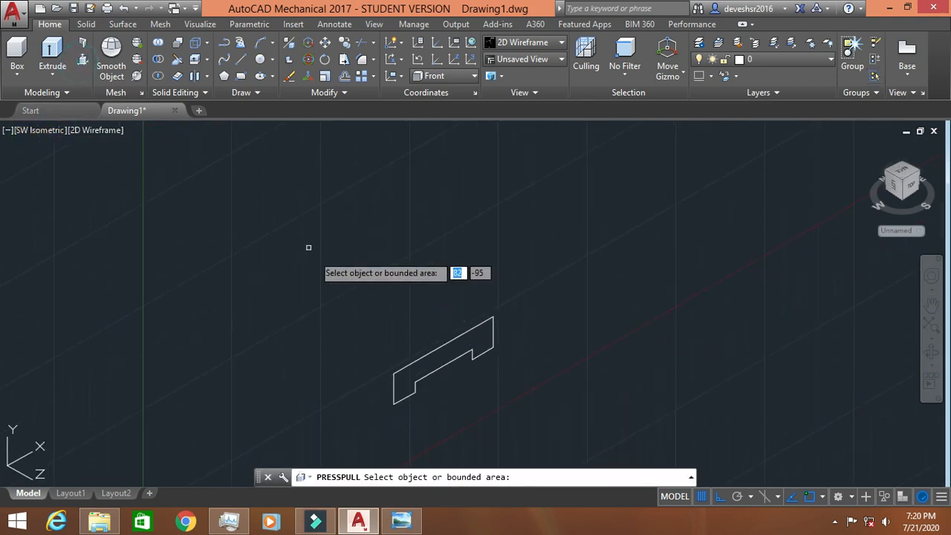
{"action": "left_click", "coordinate": [401, 521]}
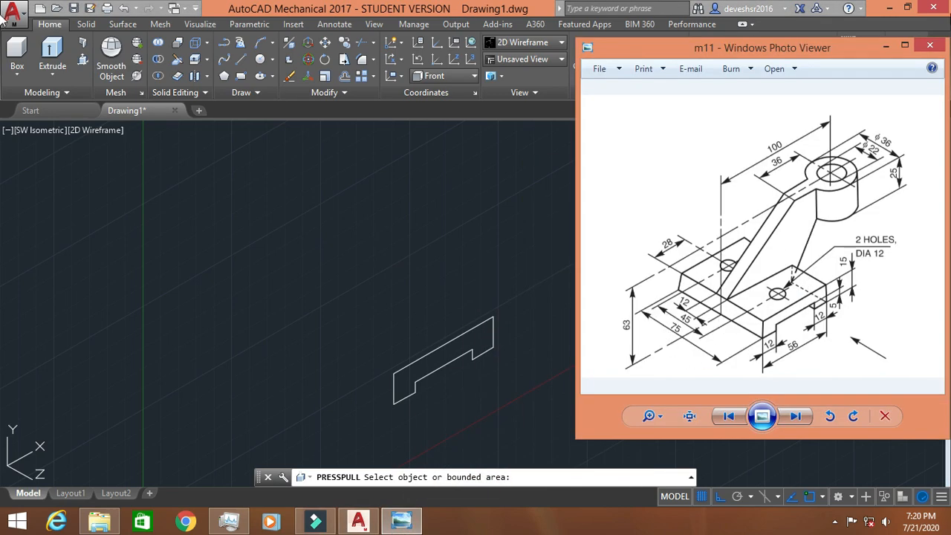
{"action": "left_click", "coordinate": [888, 46]}
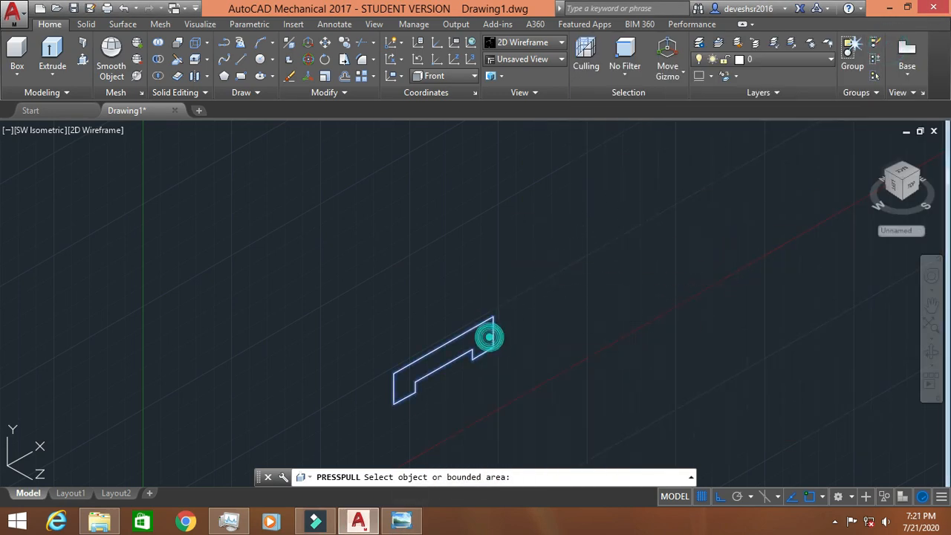
{"action": "left_click", "coordinate": [443, 355]}
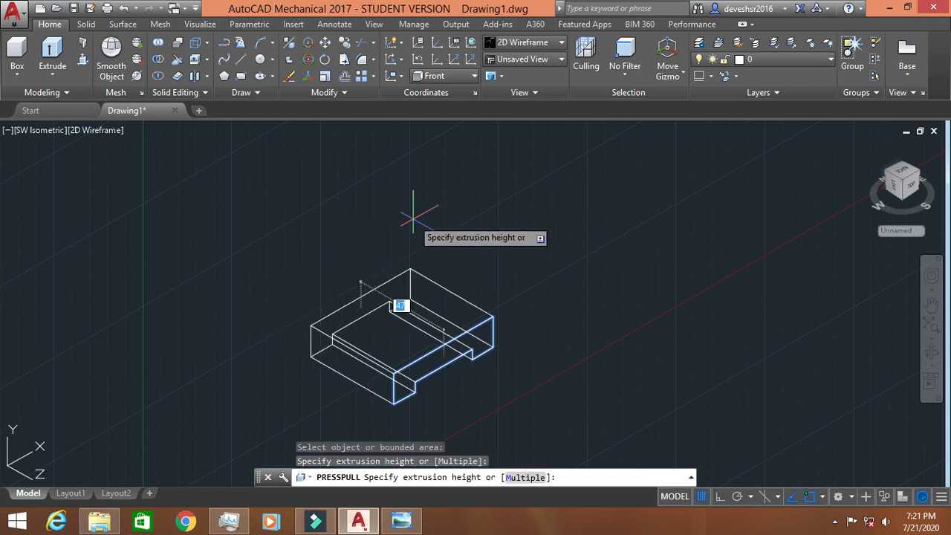
{"action": "key", "text": "Return"}
{"action": "key", "text": "Return"}
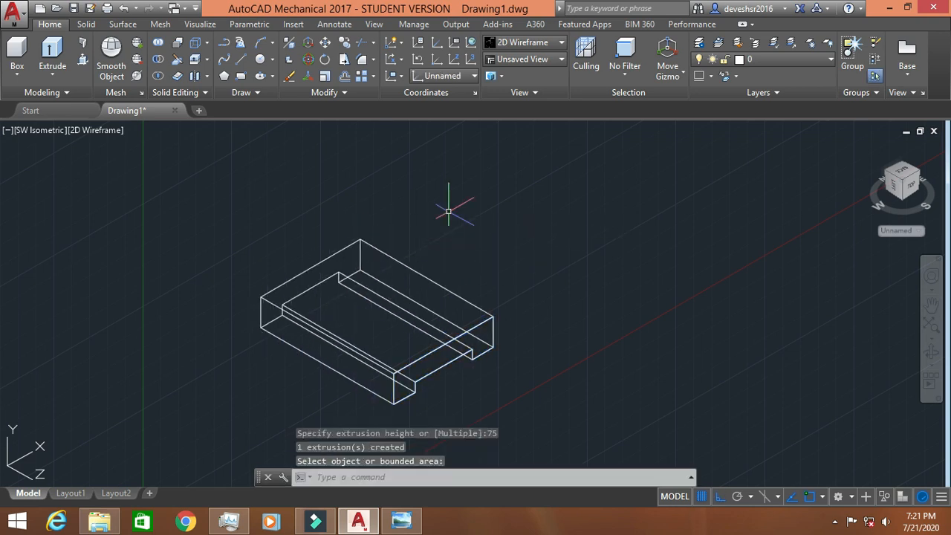
- Draw a construction line from the midpoint of the base's lower 75-long edge, 63 up and 100 horizontally across the base, following the reference drawing
{"action": "left_click", "coordinate": [239, 59]}
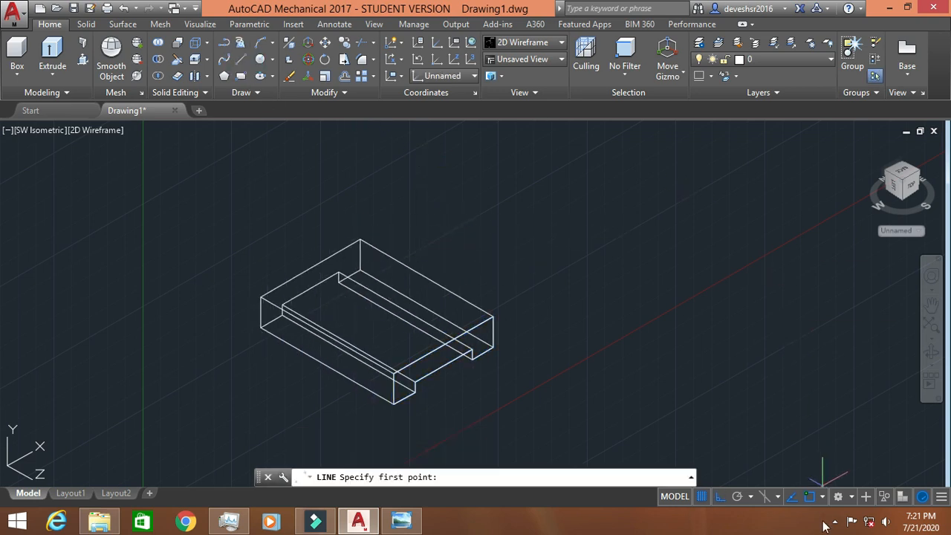
{"action": "left_click", "coordinate": [401, 522]}
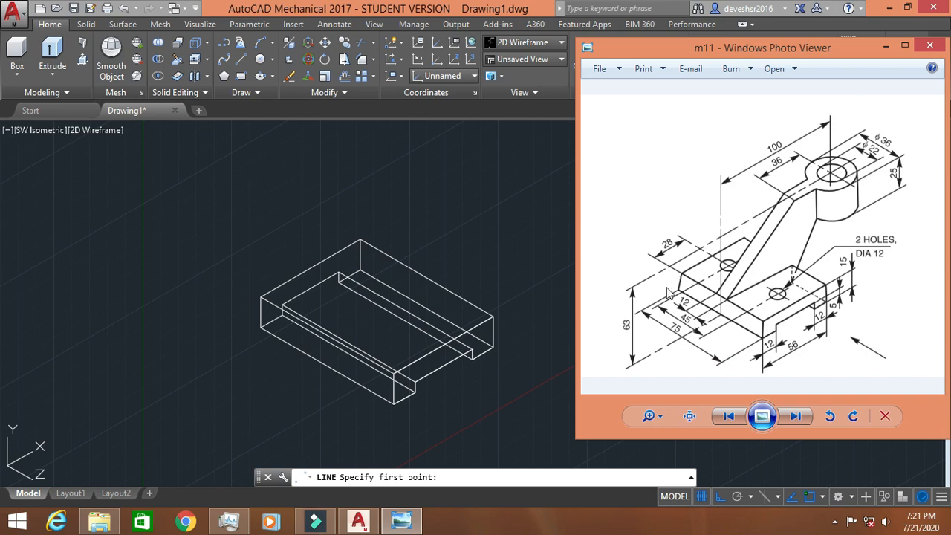
{"action": "left_click", "coordinate": [886, 46]}
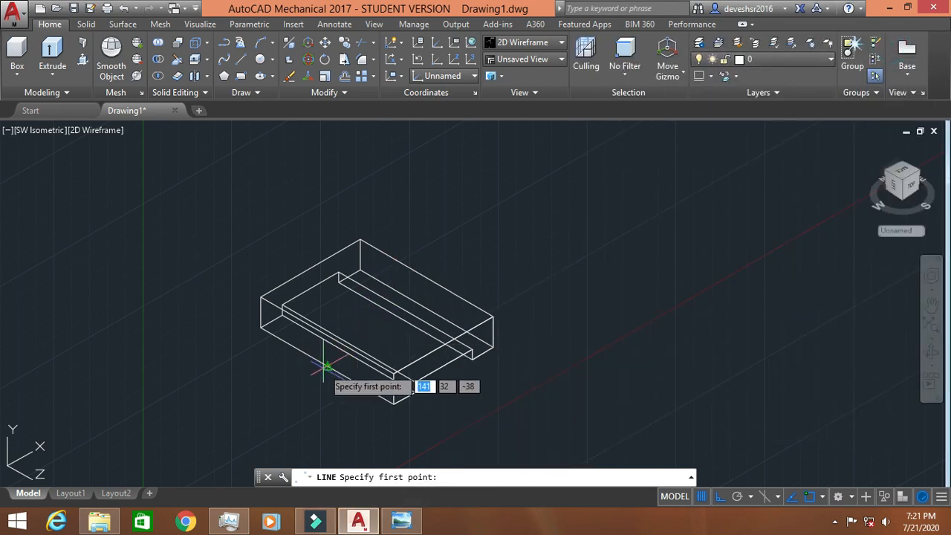
{"action": "left_click", "coordinate": [326, 366]}
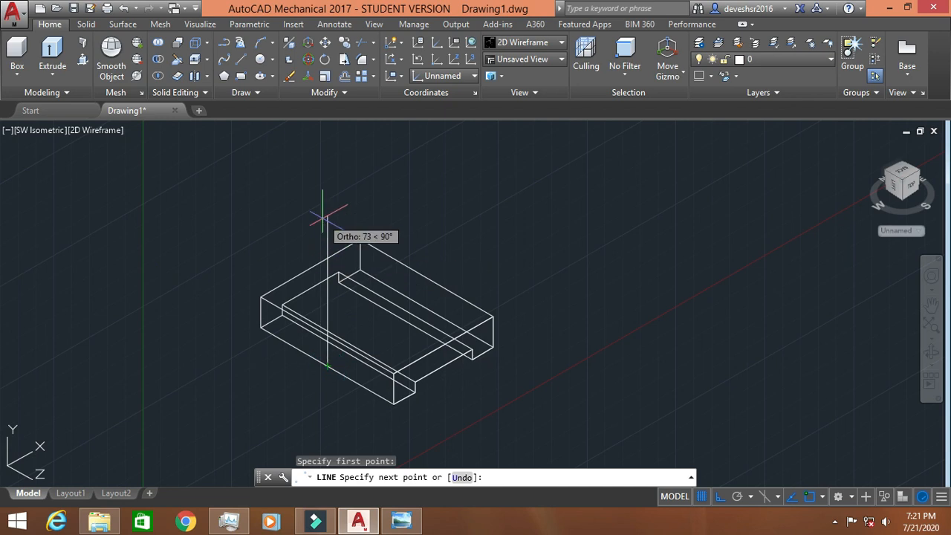
{"action": "type", "text": "63"}
{"action": "key", "text": "Return"}
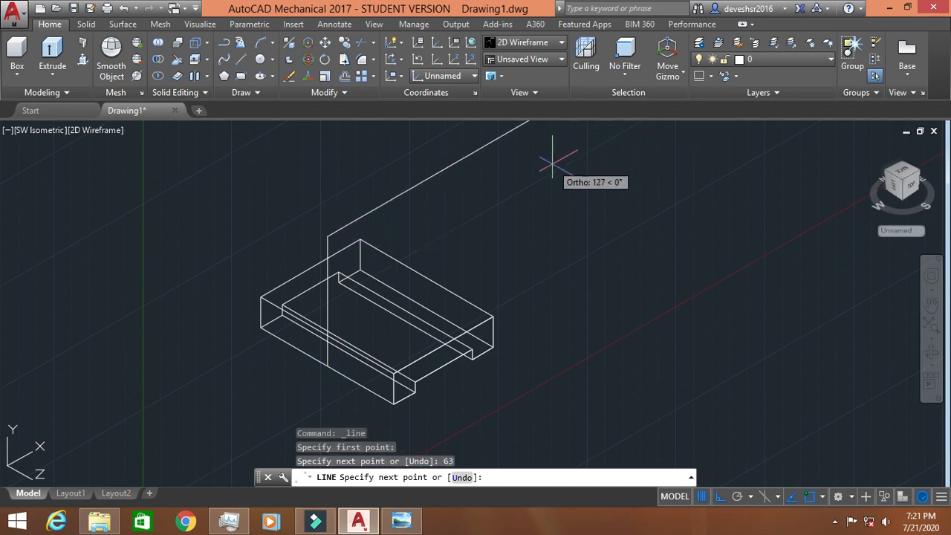
{"action": "scroll", "coordinate": [503, 212], "scroll_direction": "down", "scroll_amount": 2}
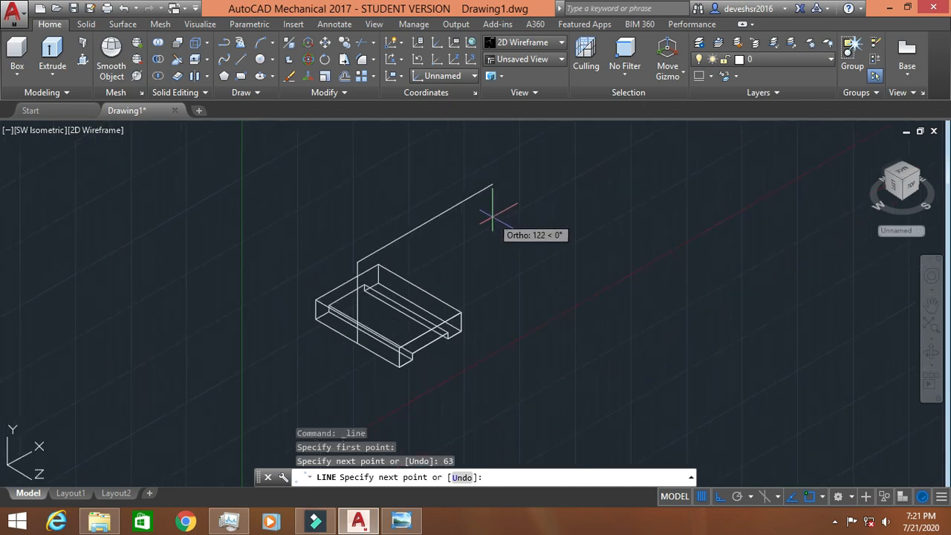
{"action": "type", "text": "100"}
{"action": "key", "text": "Return"}
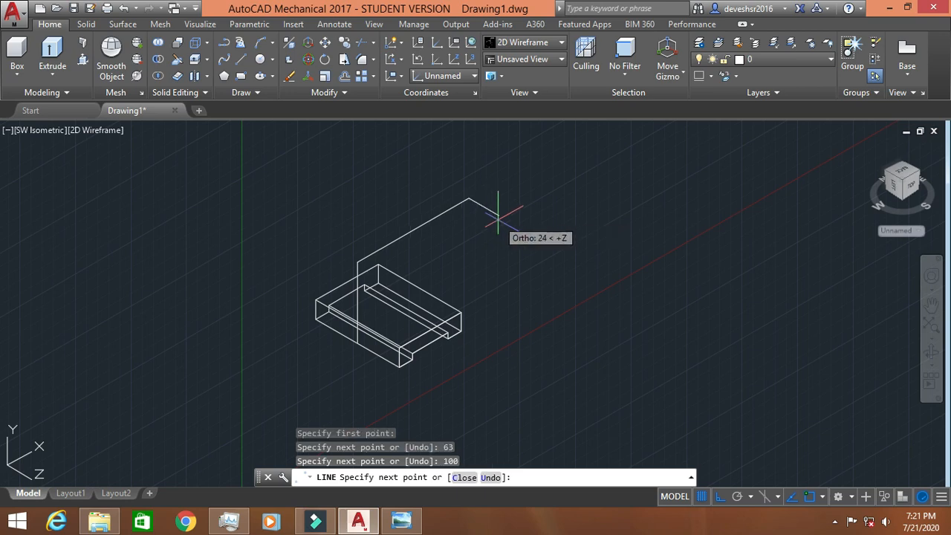
{"action": "key", "text": "Escape"}
- Set the model view to Top
{"action": "left_click", "coordinate": [930, 350]}
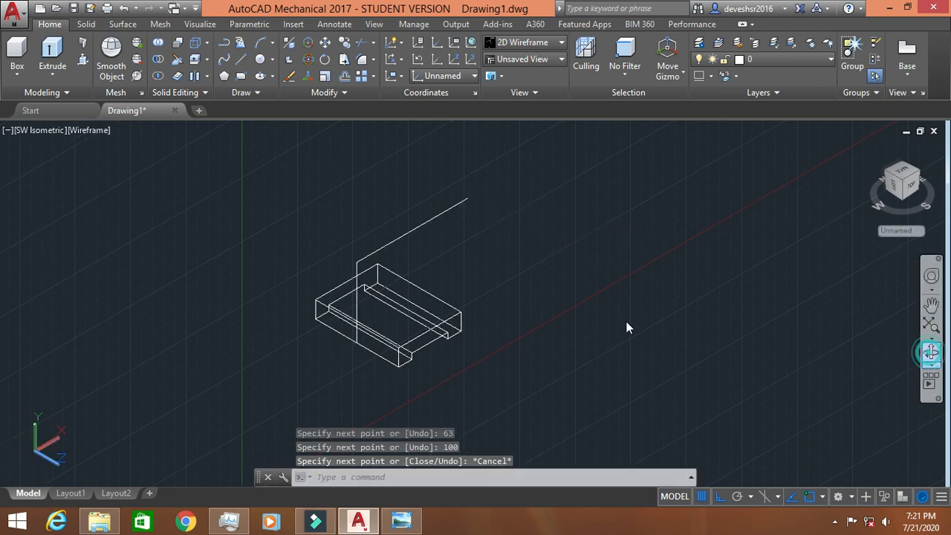
{"action": "left_click_drag", "start_coordinate": [465, 285], "coordinate": [518, 300]}
{"action": "key", "text": "Escape"}
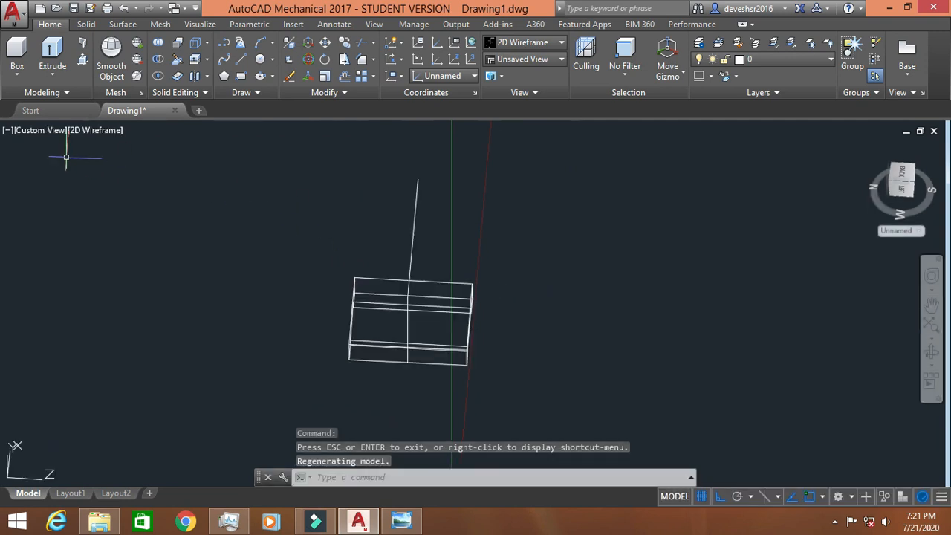
{"action": "left_click", "coordinate": [30, 132]}
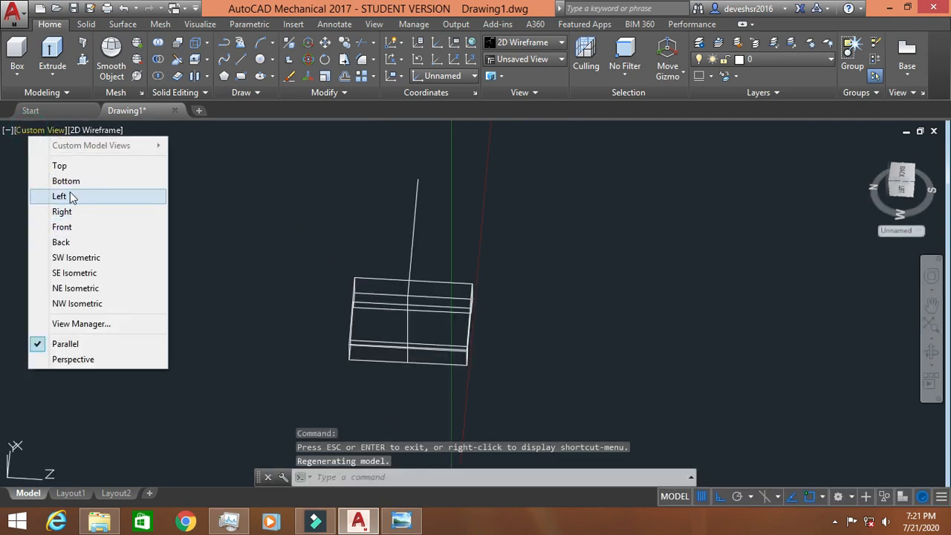
{"action": "left_click", "coordinate": [66, 166]}
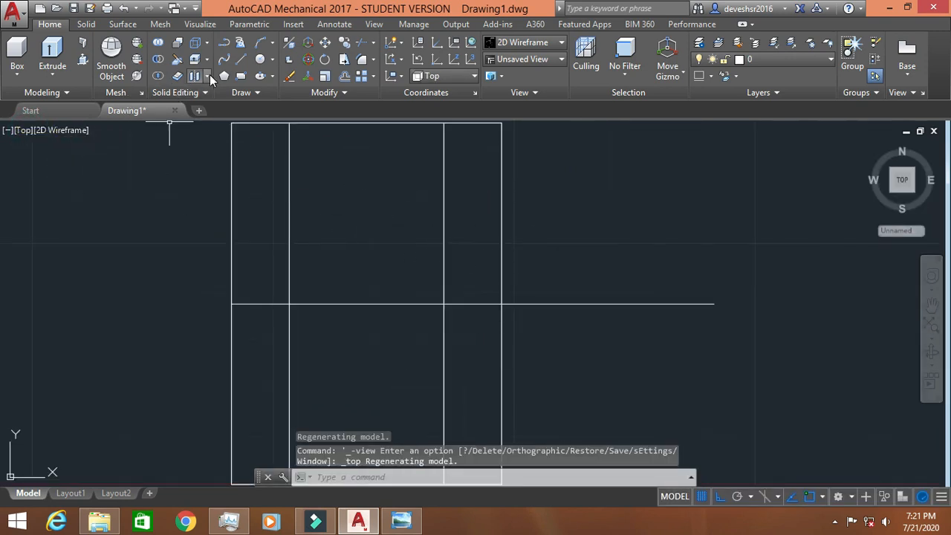
- Check the boss diameters in the reference drawing and draw a circle of diameter 36 centred on the free end of the construction line
{"action": "left_click", "coordinate": [265, 56]}
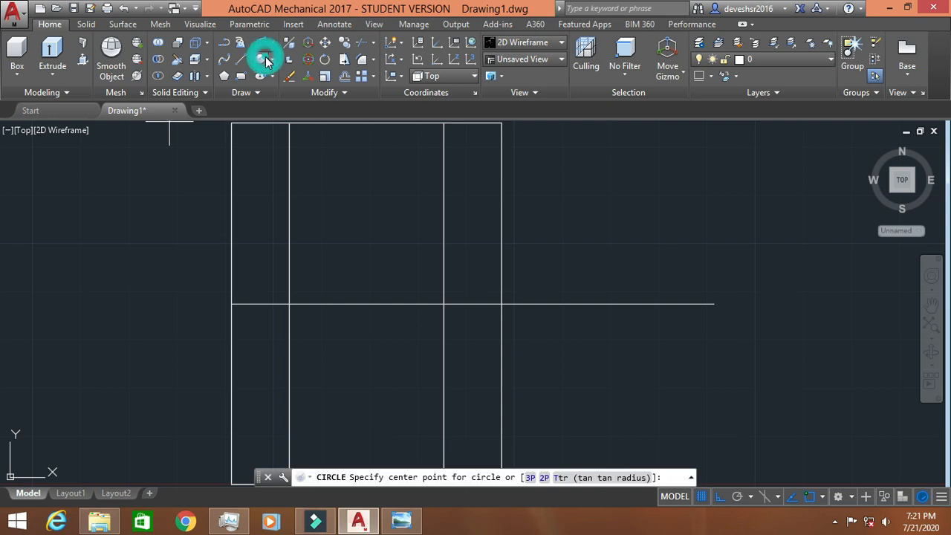
{"action": "left_click", "coordinate": [393, 524]}
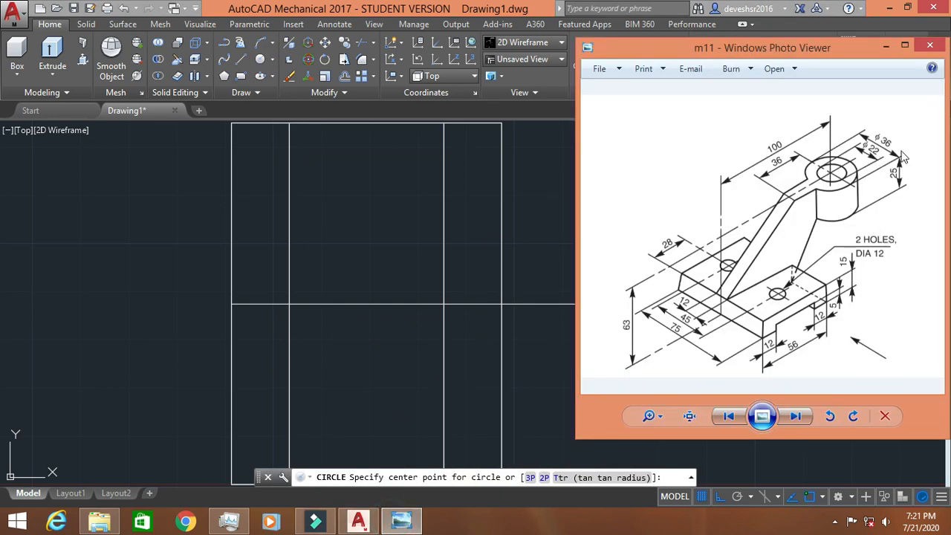
{"action": "left_click", "coordinate": [883, 47]}
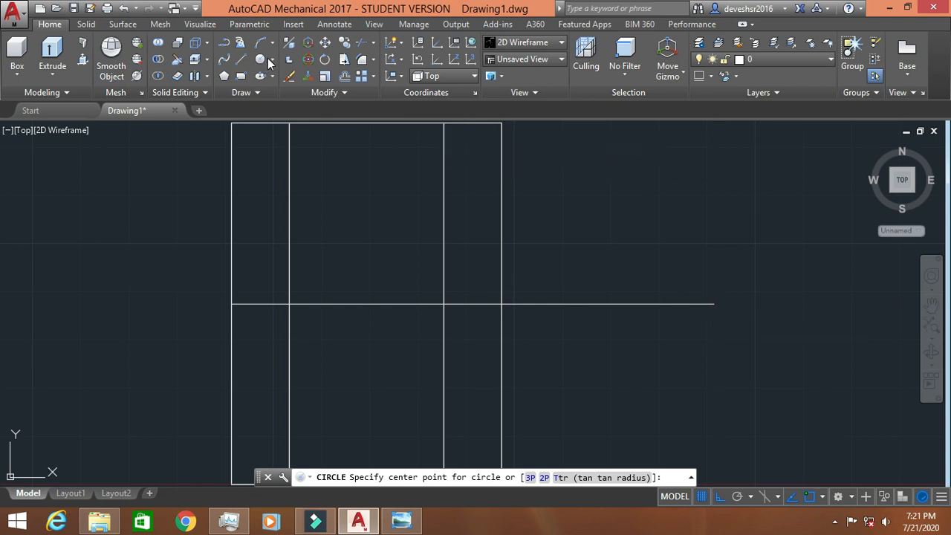
{"action": "left_click", "coordinate": [273, 62]}
{"action": "left_click", "coordinate": [286, 112]}
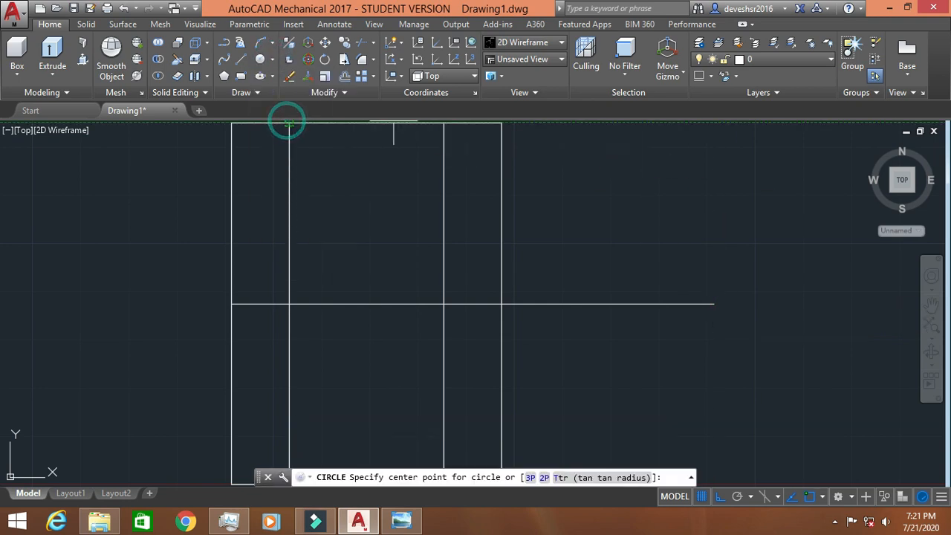
{"action": "left_click", "coordinate": [713, 304]}
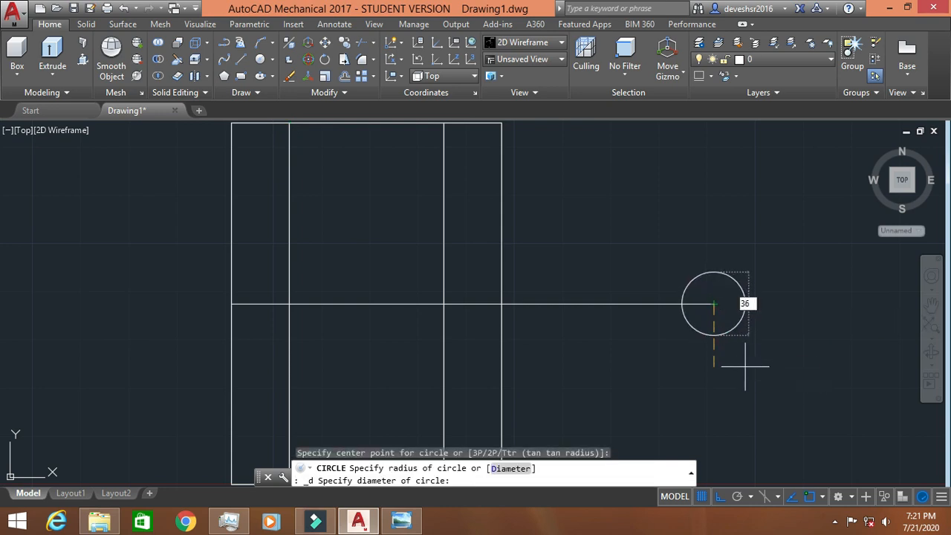
{"action": "key", "text": "Return"}
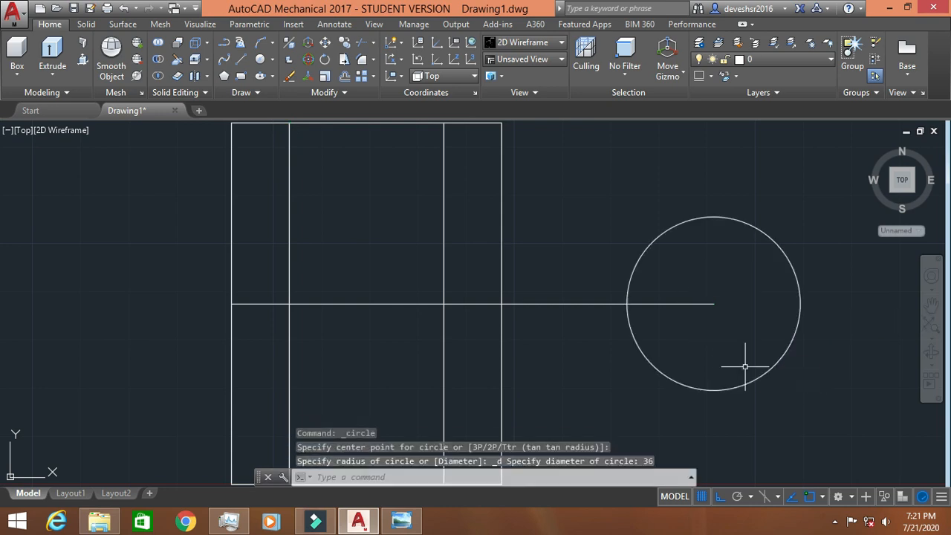
- Add a concentric circle of diameter 22 inside the boss circle
{"action": "left_click", "coordinate": [269, 61]}
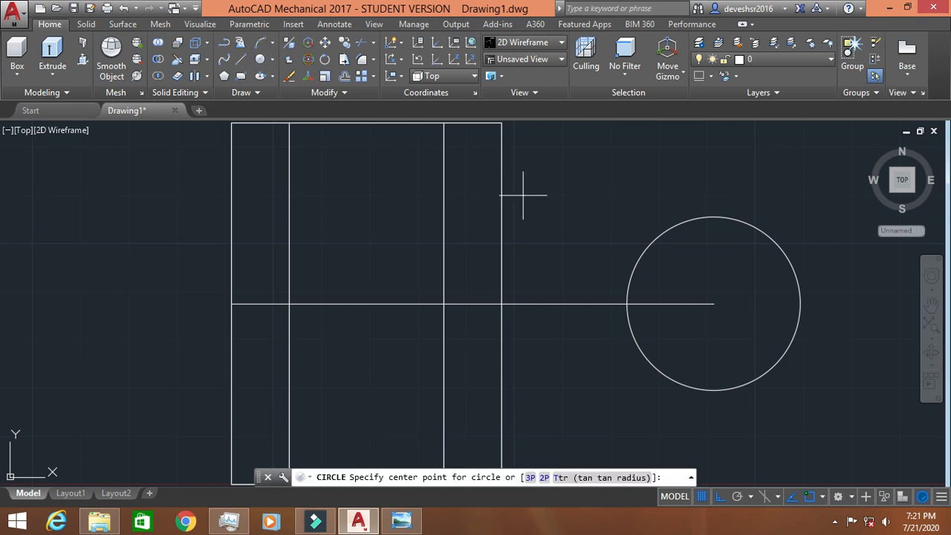
{"action": "left_click", "coordinate": [713, 304]}
{"action": "type", "text": "22"}
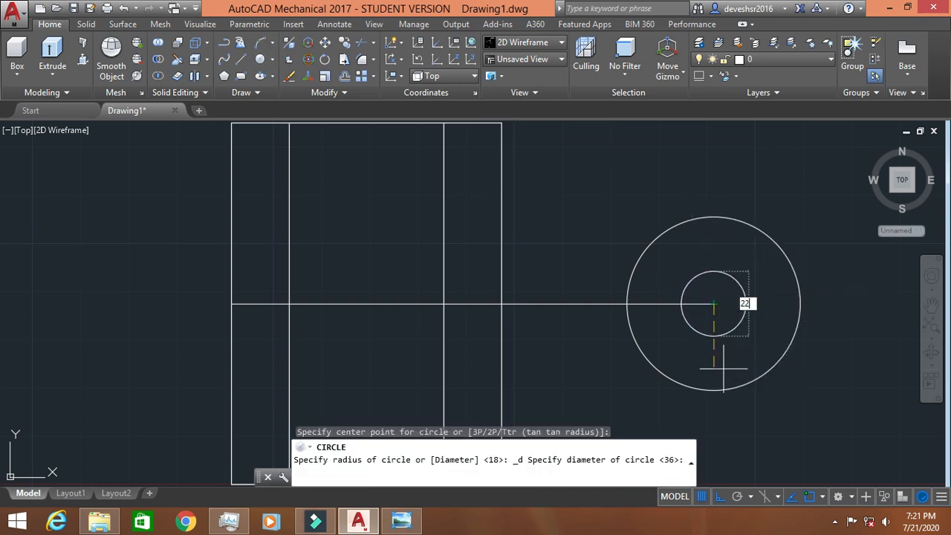
{"action": "key", "text": "Return"}
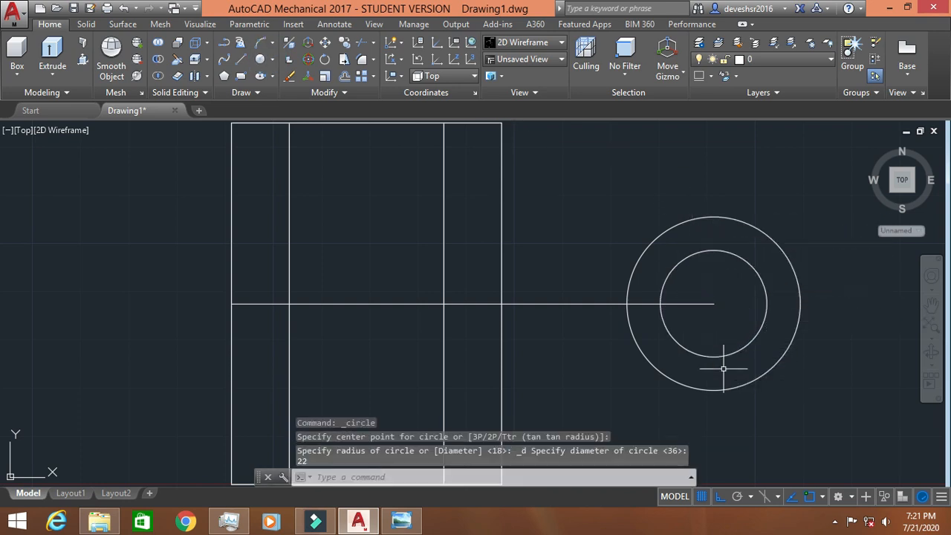
- Orbit to a tilted view of the two circles and check the boss height in the reference drawing
{"action": "left_click", "coordinate": [931, 352]}
{"action": "left_click_drag", "start_coordinate": [811, 398], "coordinate": [853, 326]}
{"action": "key", "text": "Escape"}
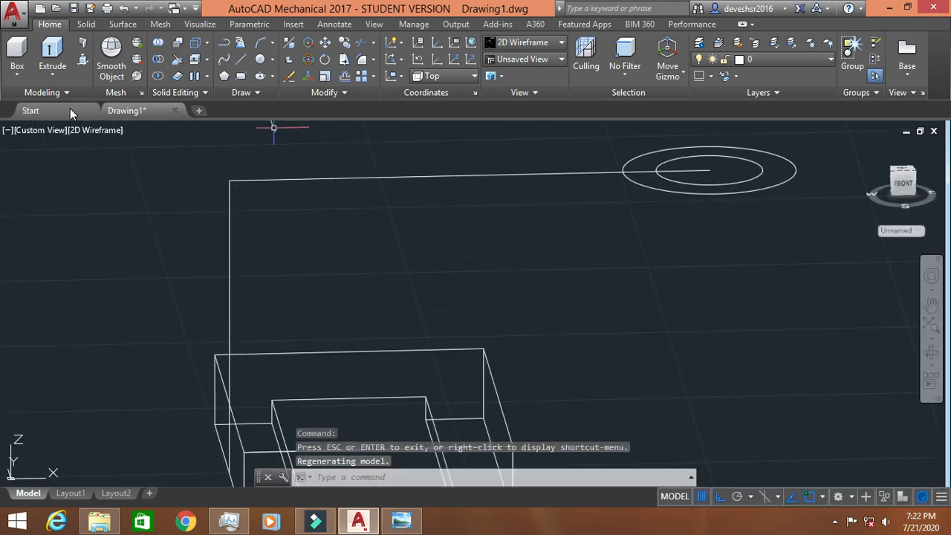
{"action": "left_click", "coordinate": [83, 60]}
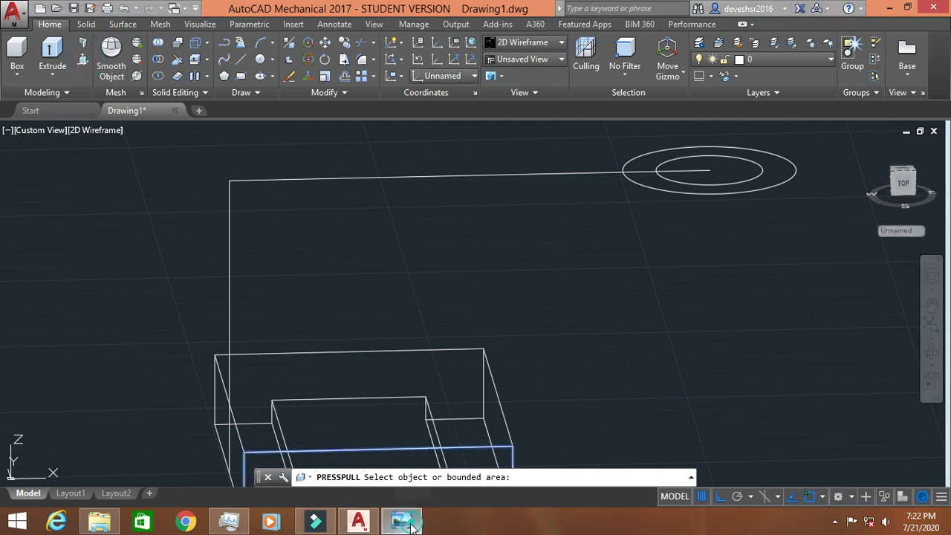
{"action": "left_click", "coordinate": [401, 520]}
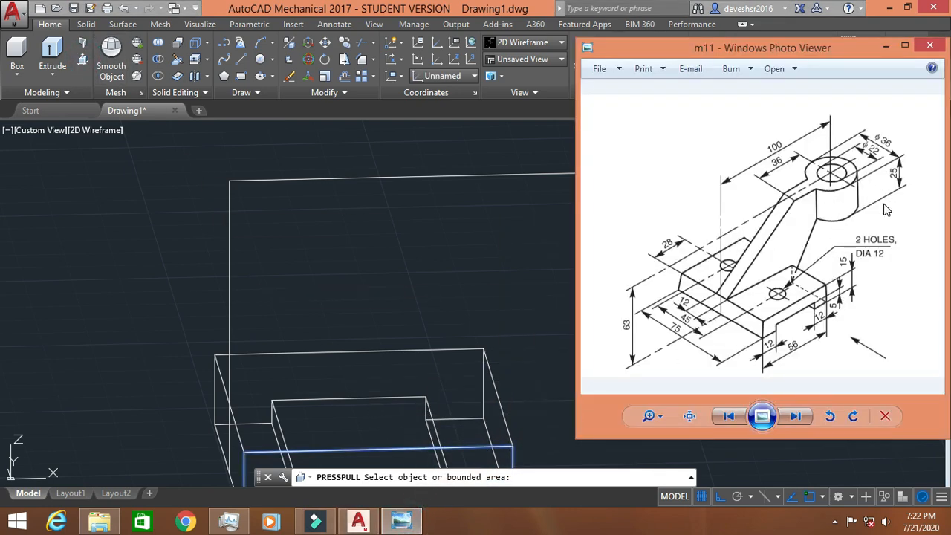
{"action": "left_click", "coordinate": [887, 49]}
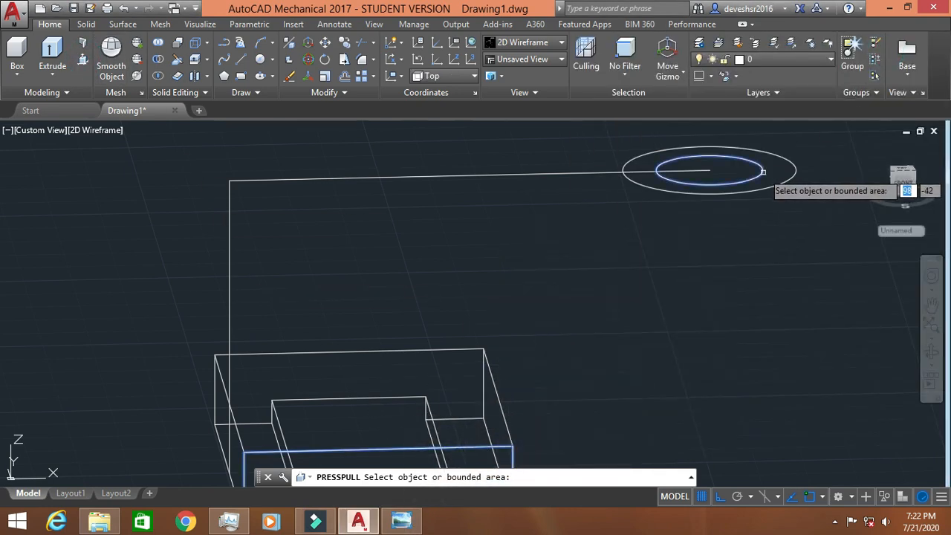
- Extrude both concentric circles downward by 25 as solids
{"action": "left_click", "coordinate": [52, 52]}
{"action": "left_click", "coordinate": [705, 180]}
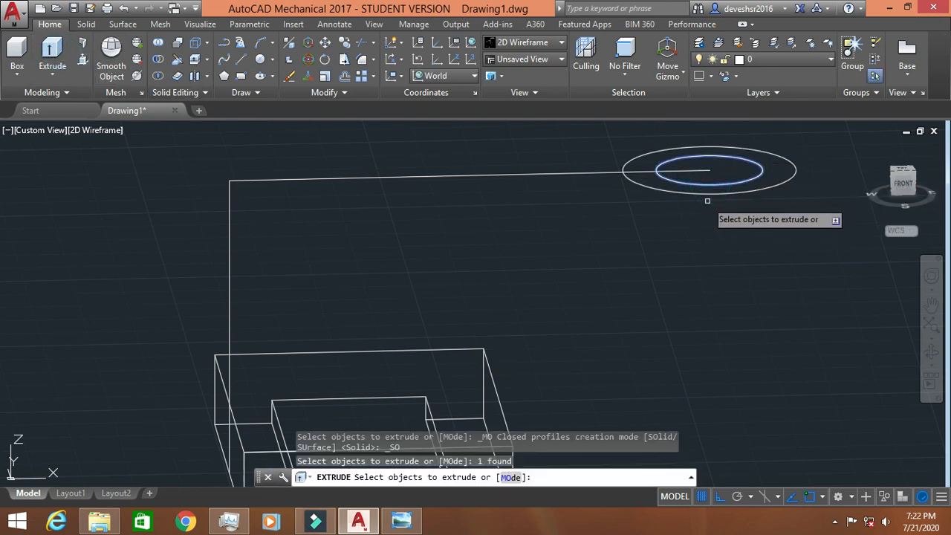
{"action": "left_click", "coordinate": [704, 193]}
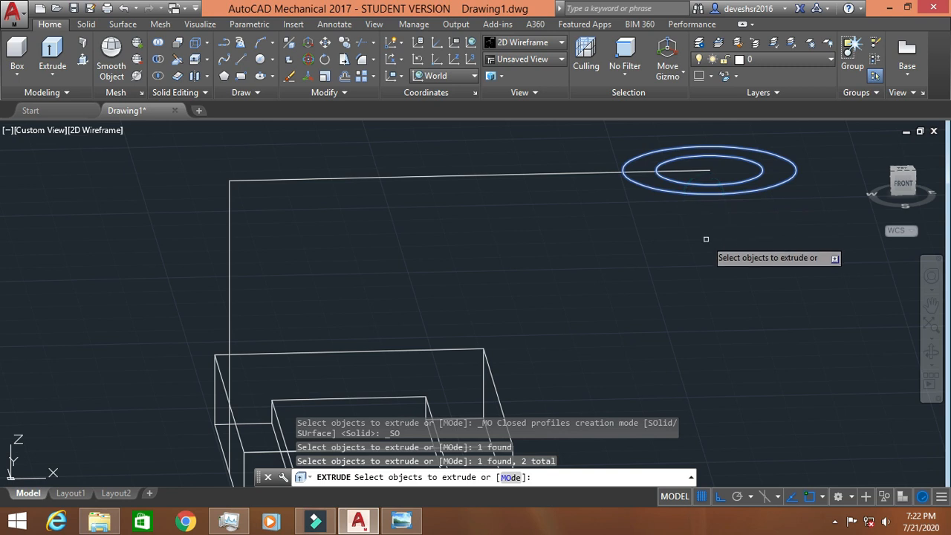
{"action": "key", "text": "Return"}
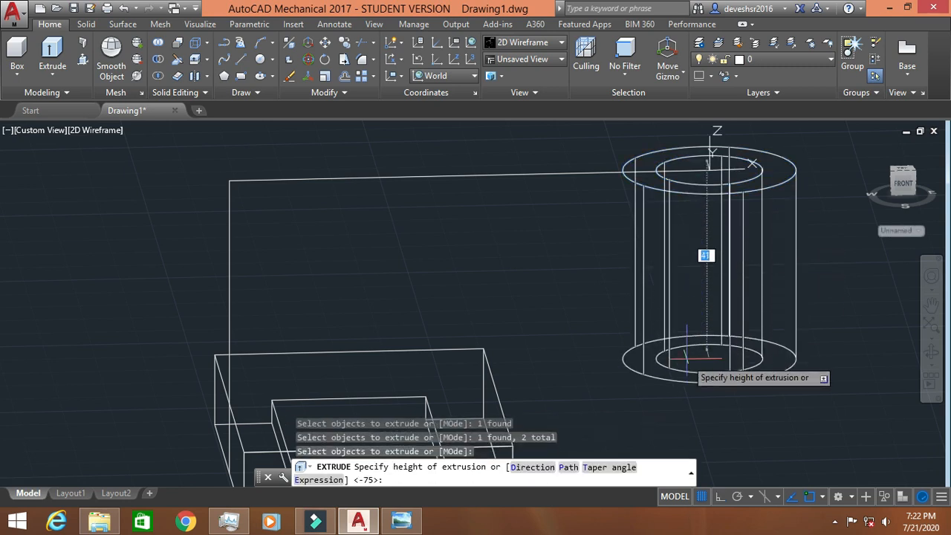
{"action": "type", "text": "2"}
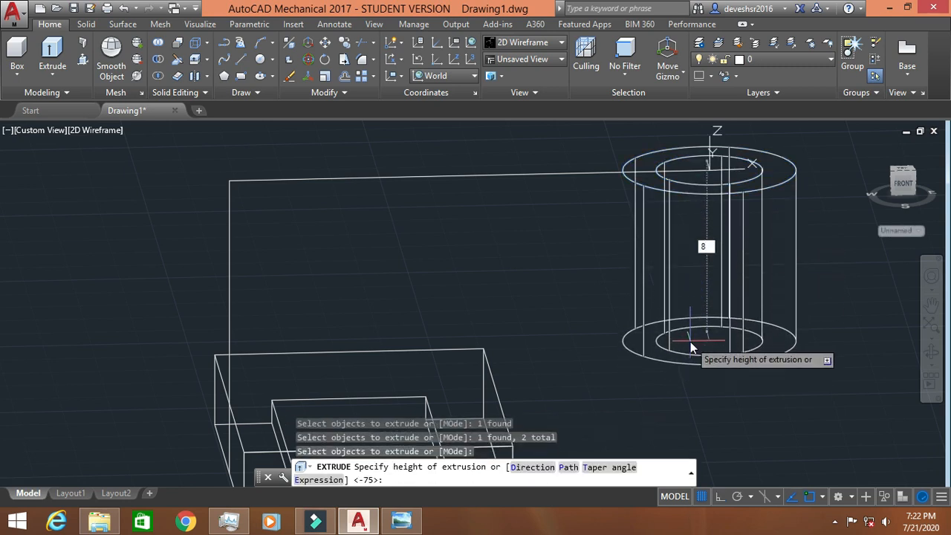
{"action": "type", "text": "5"}
{"action": "key", "text": "Return"}
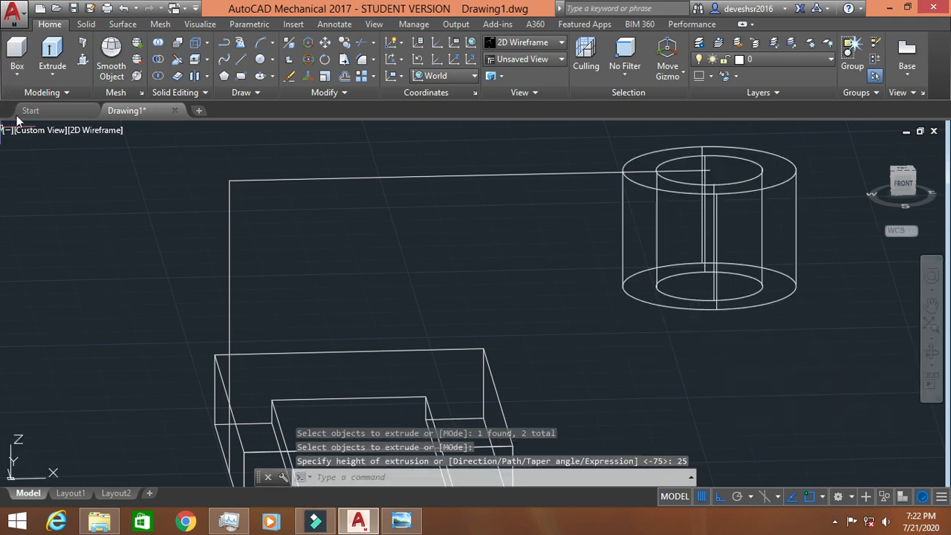
- Set the model view to SW Isometric and the visual style to Shaded
{"action": "left_click", "coordinate": [39, 130]}
{"action": "left_click", "coordinate": [75, 258]}
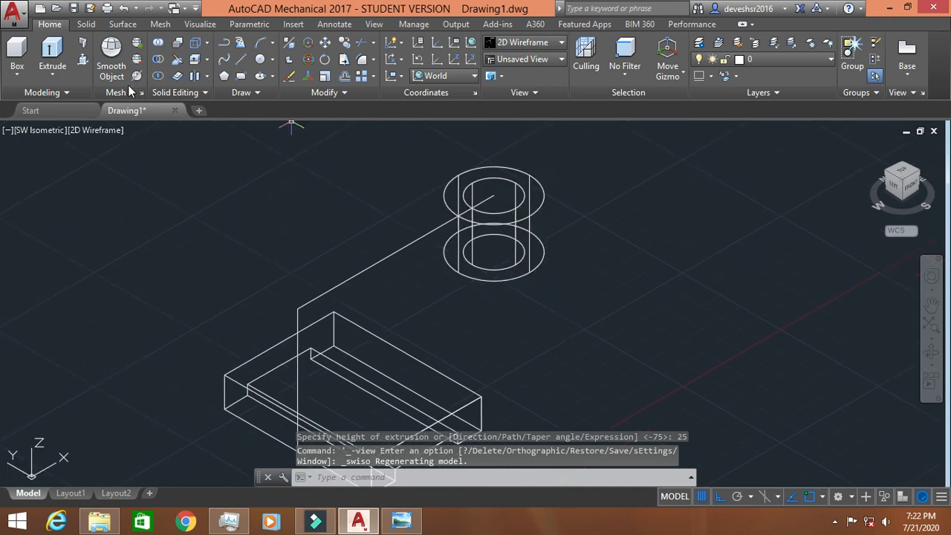
{"action": "left_click", "coordinate": [95, 131]}
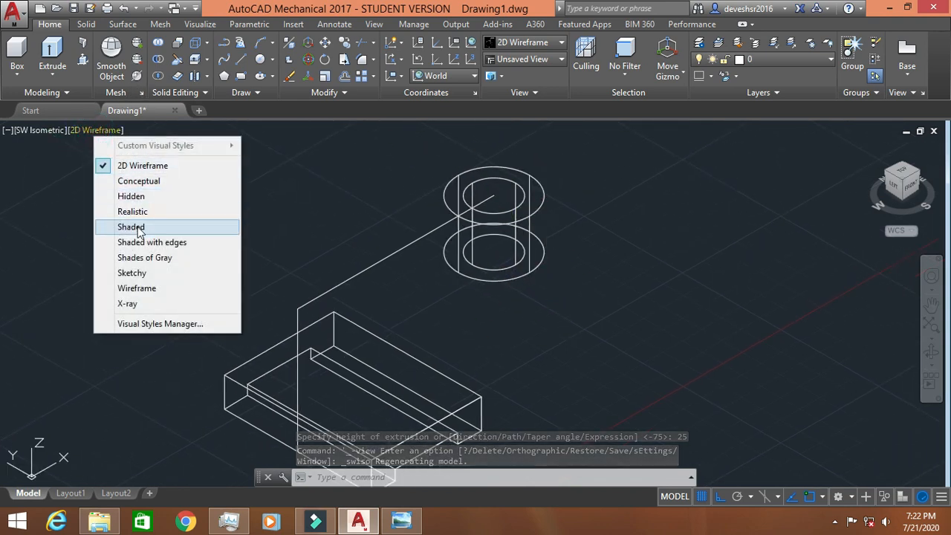
{"action": "left_click", "coordinate": [137, 226]}
{"action": "middle_click_drag", "start_coordinate": [520, 236], "coordinate": [462, 247]}
{"action": "key", "text": "Escape"}
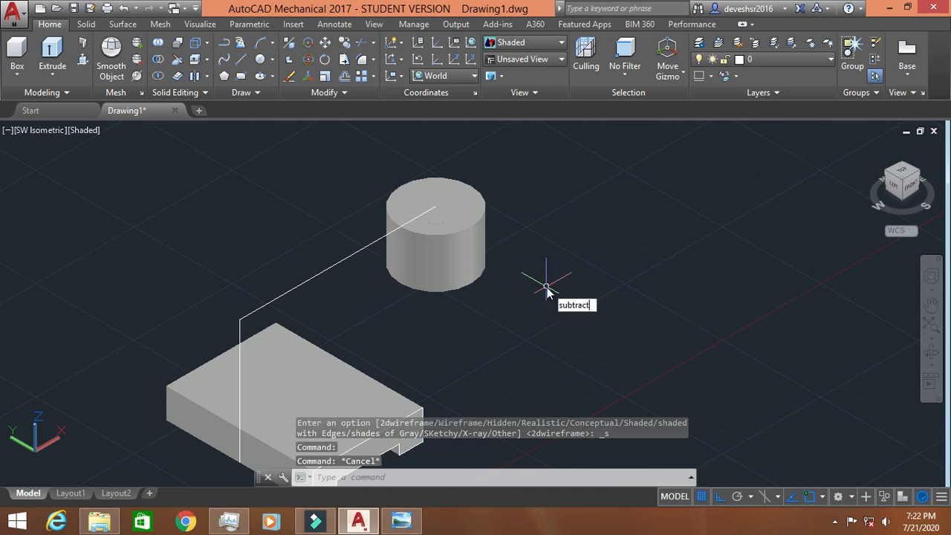
- Subtract the inner cylinder from the outer one to open the bore through the boss
{"action": "type", "text": "subtract"}
{"action": "key", "text": "Return"}
{"action": "left_click", "coordinate": [466, 237]}
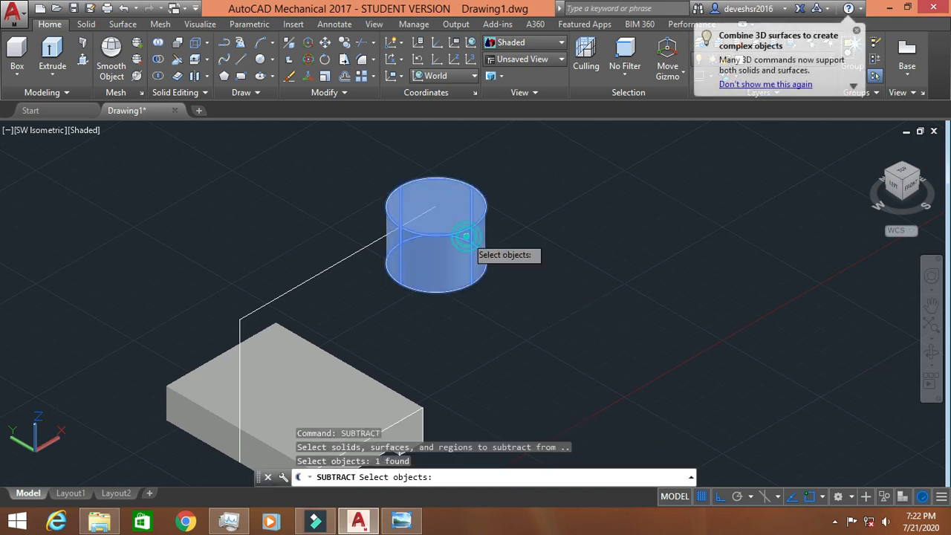
{"action": "key", "text": "Return"}
{"action": "left_click", "coordinate": [445, 209]}
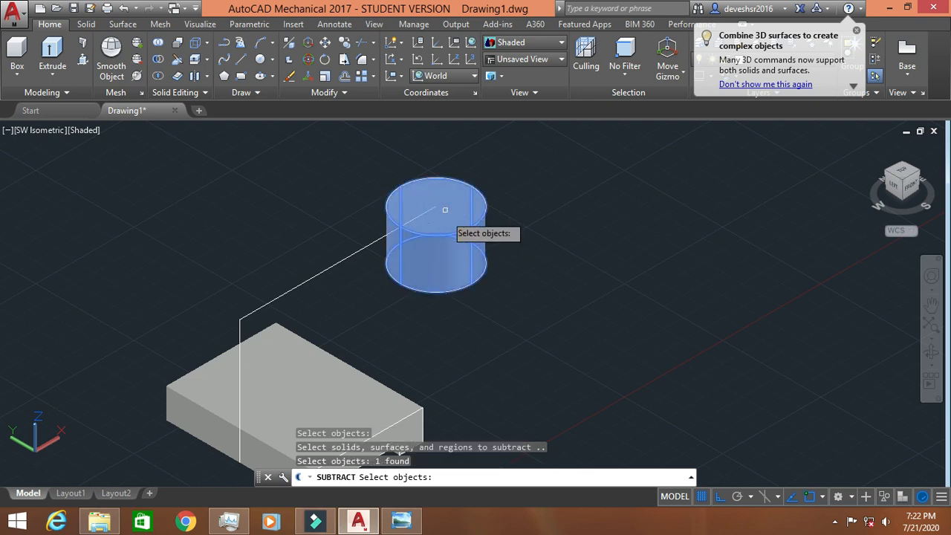
{"action": "left_click", "coordinate": [445, 215]}
{"action": "key", "text": "Return"}
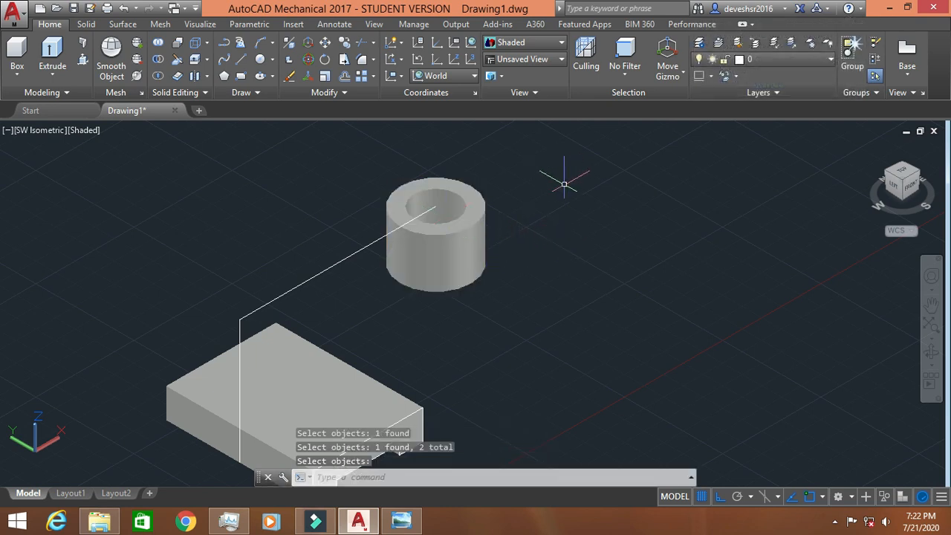
- Check the arm dimensions in the m11 reference drawing and draw a 36 line from the boss's top centre toward the base
{"action": "left_click", "coordinate": [401, 520]}
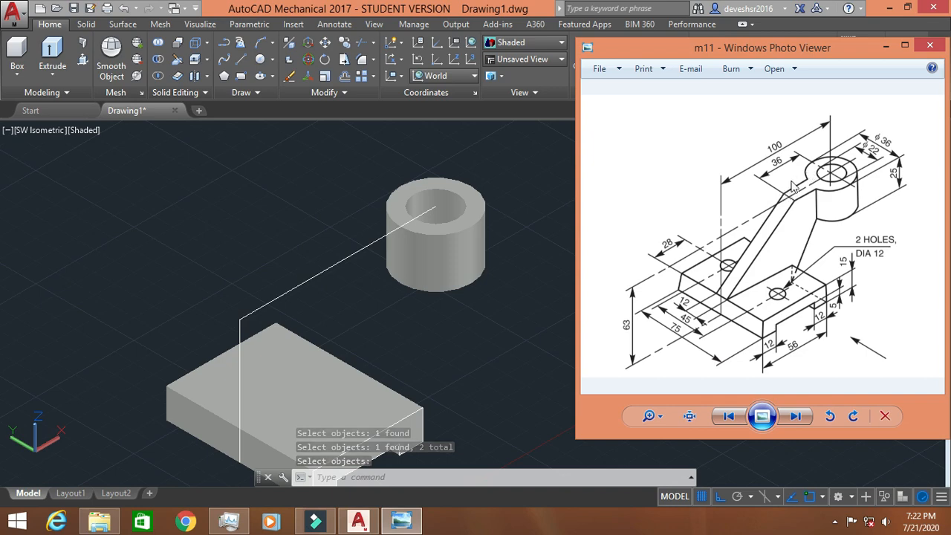
{"action": "left_click", "coordinate": [885, 47]}
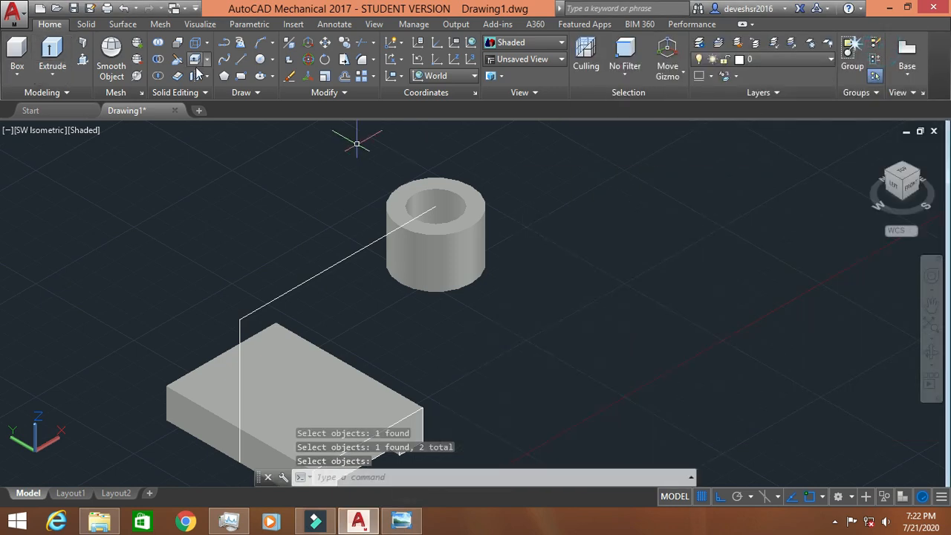
{"action": "left_click", "coordinate": [240, 59]}
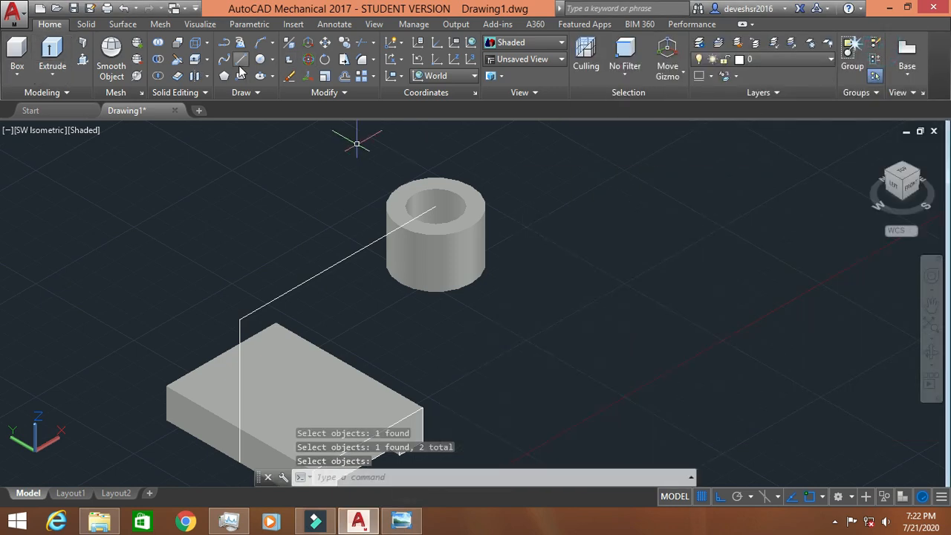
{"action": "left_click", "coordinate": [437, 210]}
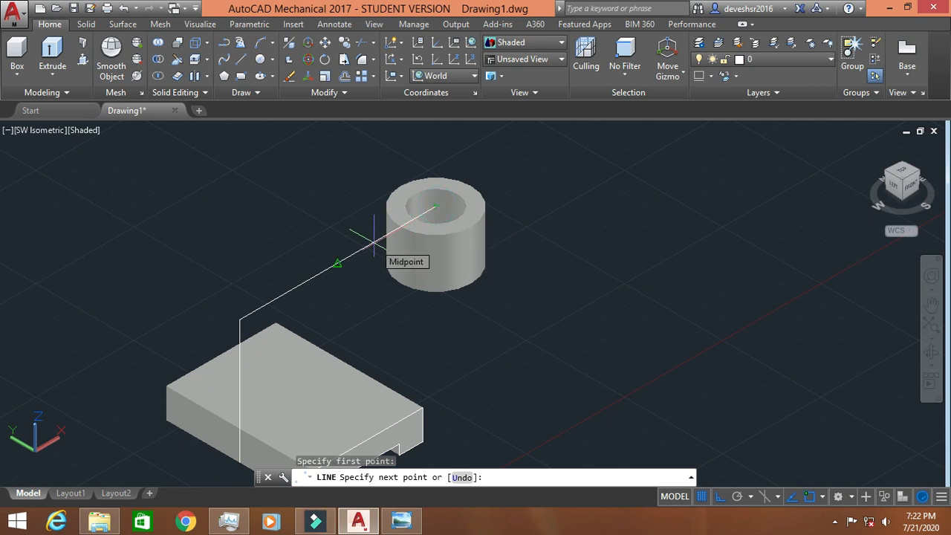
{"action": "type", "text": "36"}
{"action": "key", "text": "Return"}
{"action": "key", "text": "Escape"}
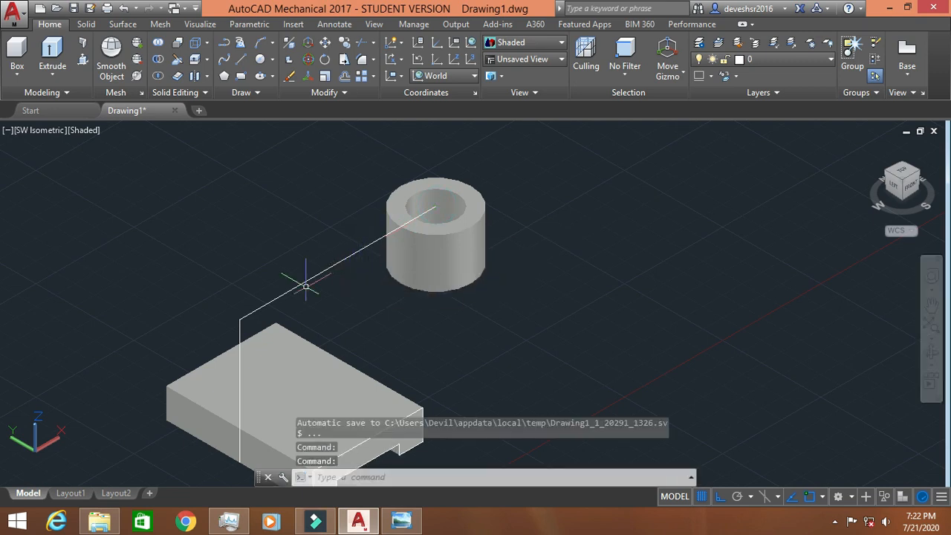
- Erase the long horizontal and vertical construction lines between the boss and the base
{"action": "left_click", "coordinate": [302, 283]}
{"action": "key", "text": "Delete"}
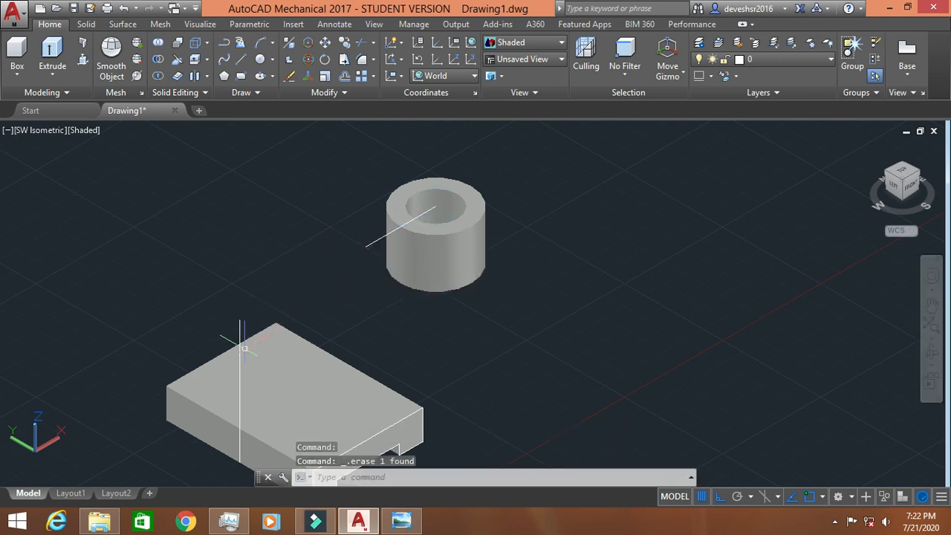
{"action": "left_click", "coordinate": [240, 325]}
{"action": "key", "text": "Delete"}
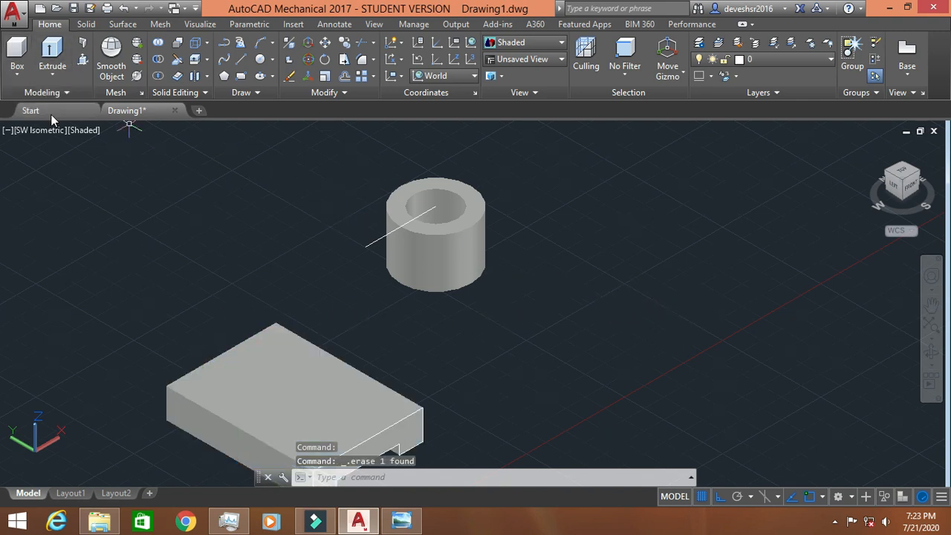
- Set the visual style to 2D Wireframe and consult the reference drawing again
{"action": "left_click", "coordinate": [89, 132]}
{"action": "left_click", "coordinate": [119, 163]}
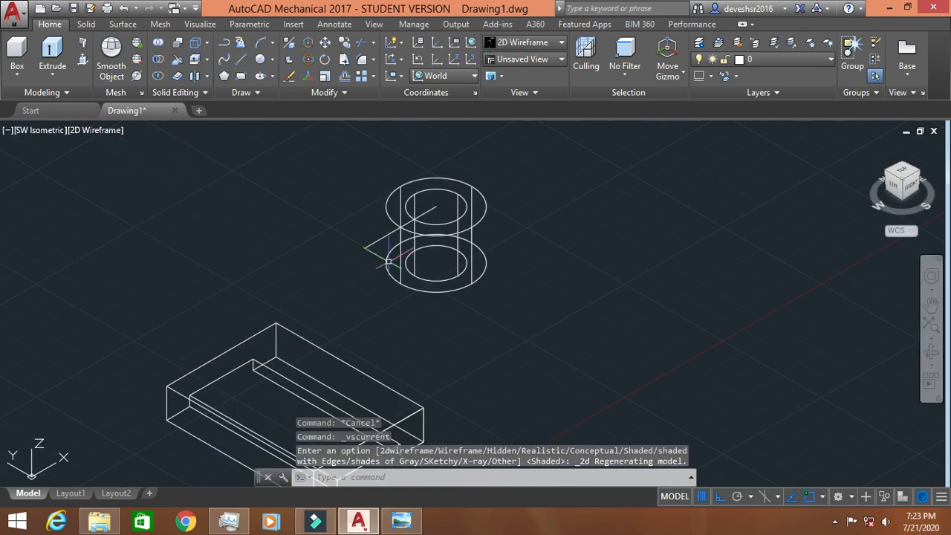
{"action": "left_click", "coordinate": [401, 520]}
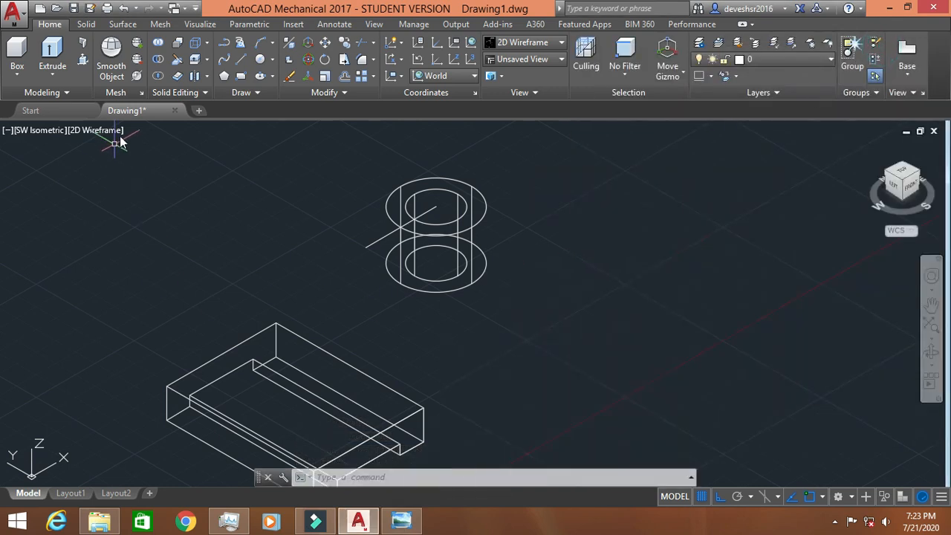
- Draw a 36 guide polyline with Ortho on from the boss's top centre toward the base
{"action": "left_click", "coordinate": [245, 63]}
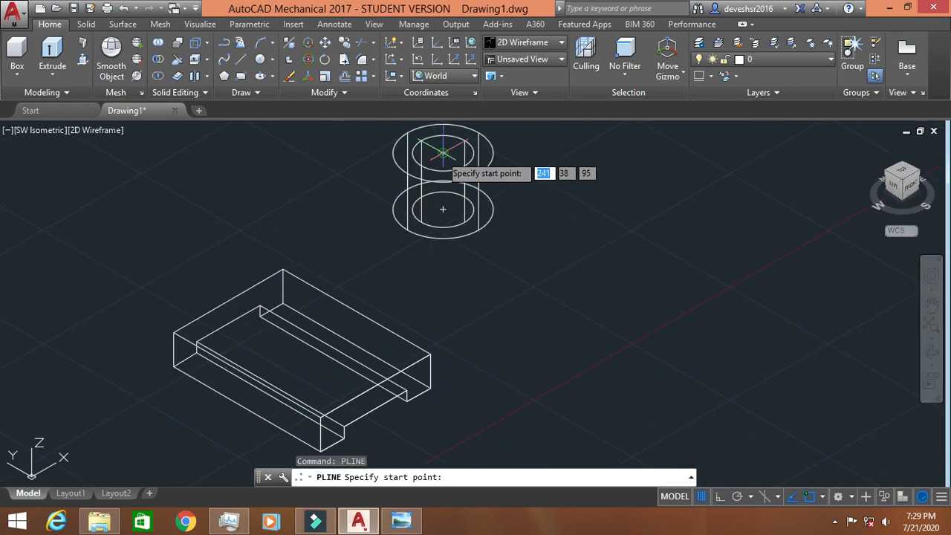
{"action": "left_click", "coordinate": [443, 152]}
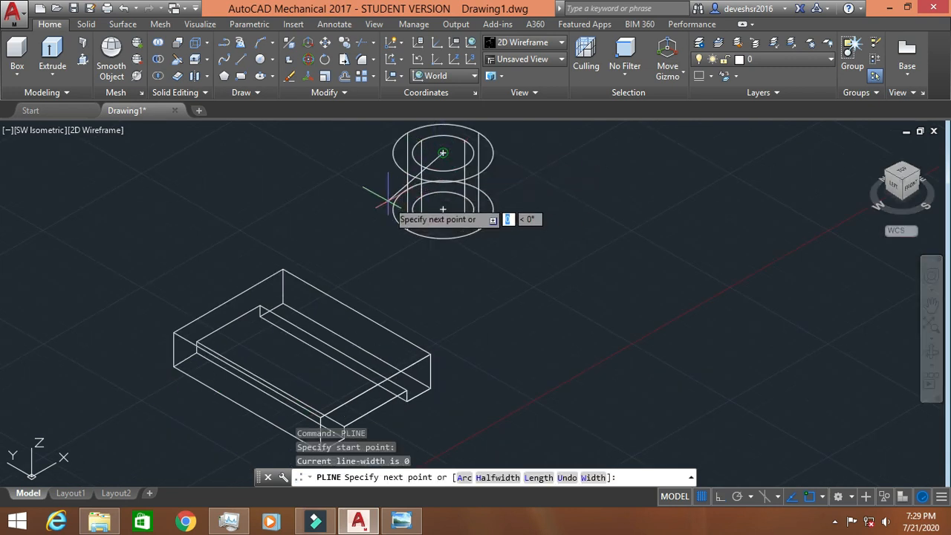
{"action": "left_click", "coordinate": [719, 495]}
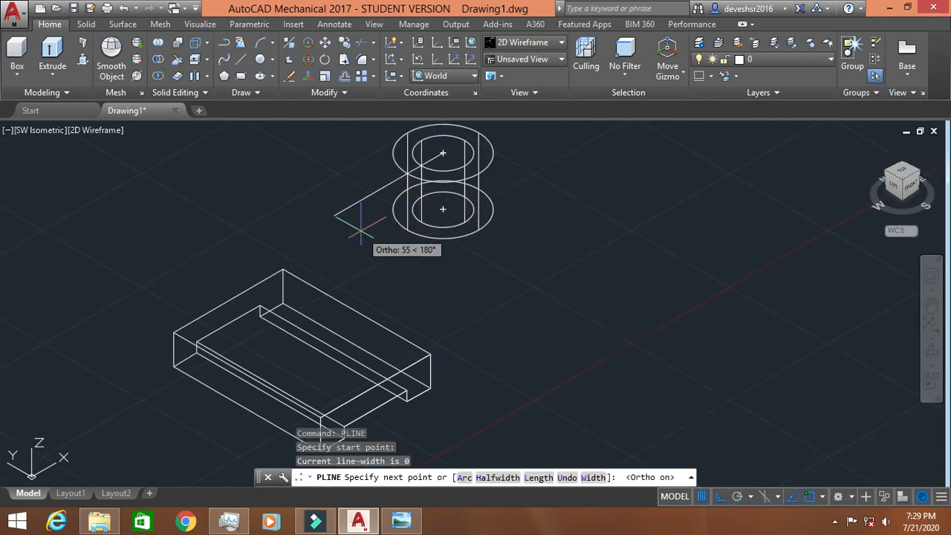
{"action": "key", "text": "Return"}
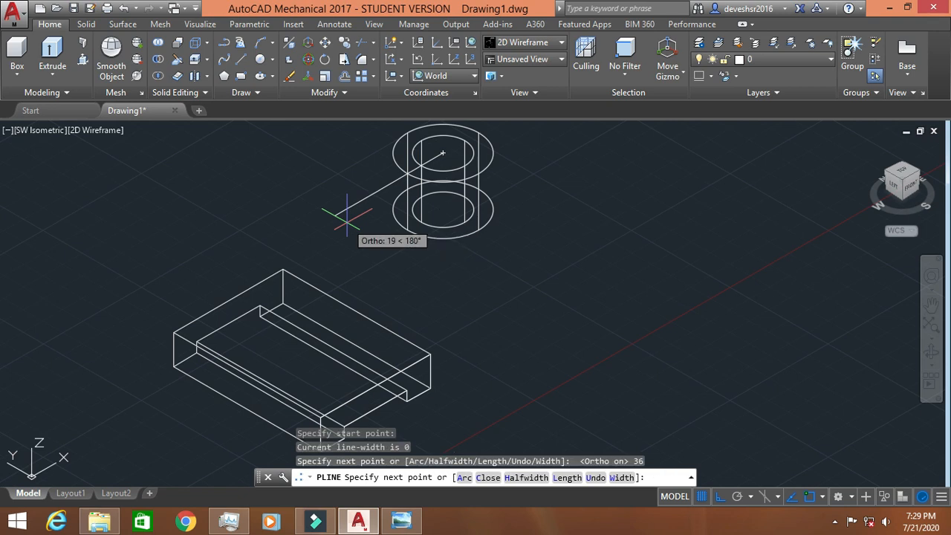
{"action": "key", "text": "Escape"}
- In the Front view, start a polyline from the guide's free end to the base's upper-left corner and across to its upper-right corner
{"action": "left_click", "coordinate": [42, 131]}
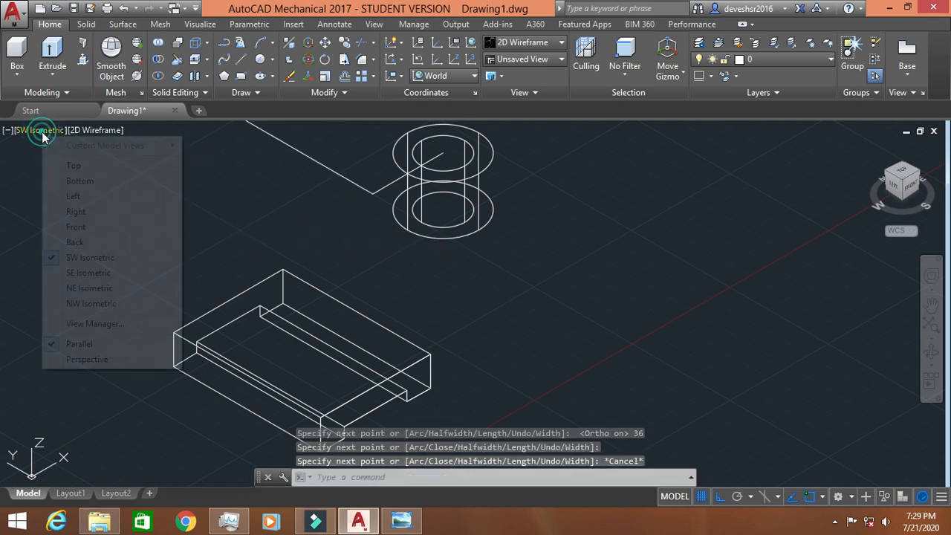
{"action": "left_click", "coordinate": [76, 226]}
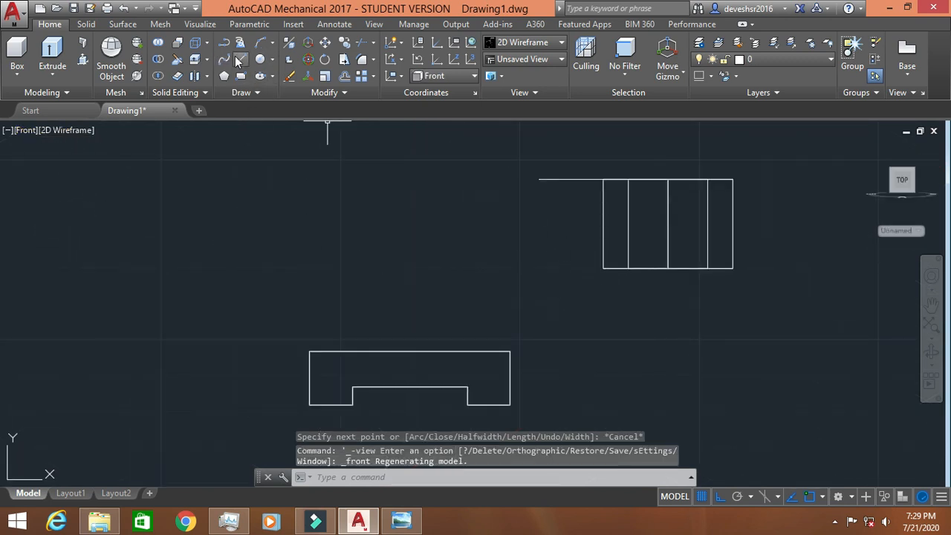
{"action": "type", "text": "pline"}
{"action": "key", "text": "Return"}
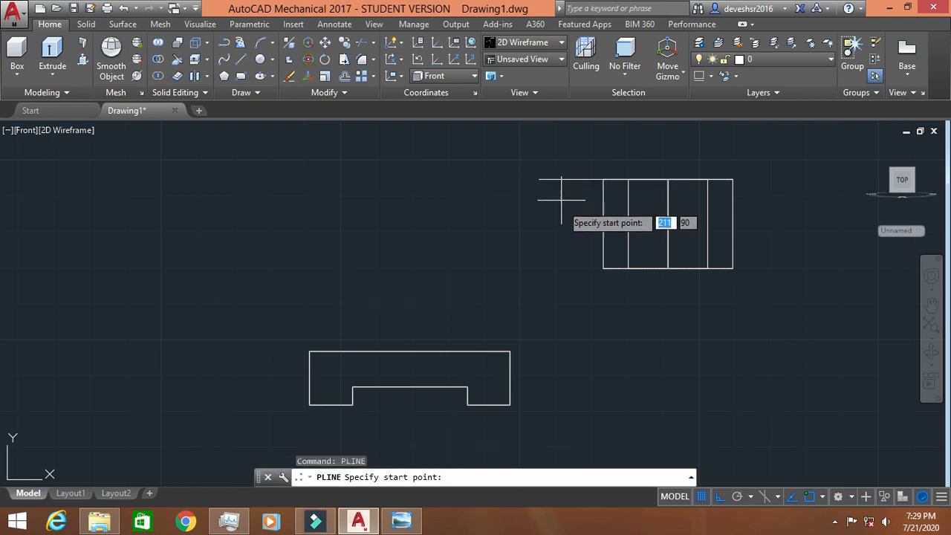
{"action": "left_click", "coordinate": [539, 179]}
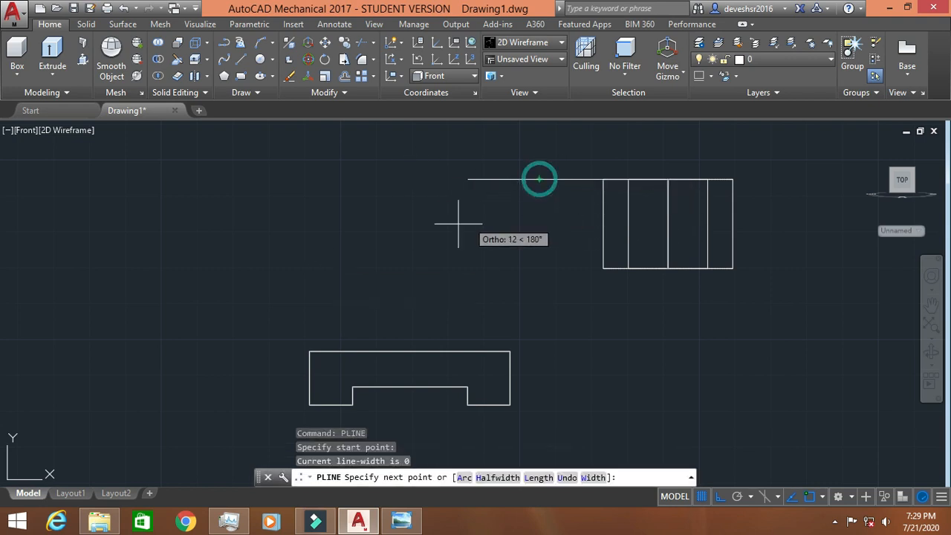
{"action": "left_click", "coordinate": [309, 350]}
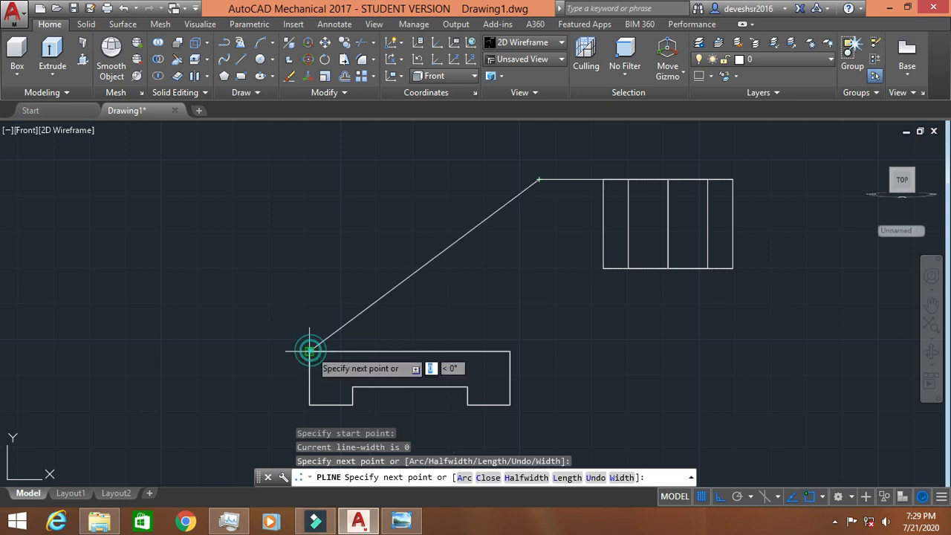
{"action": "left_click", "coordinate": [508, 351]}
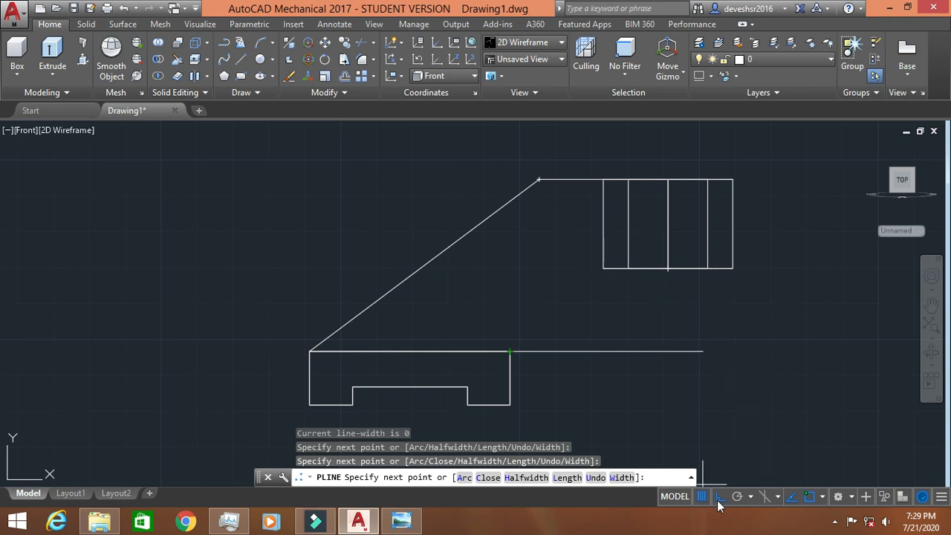
- With object snap off, continue the polyline about 26 horizontally and about 23 up to the boss's lower-left corner
{"action": "left_click", "coordinate": [809, 496]}
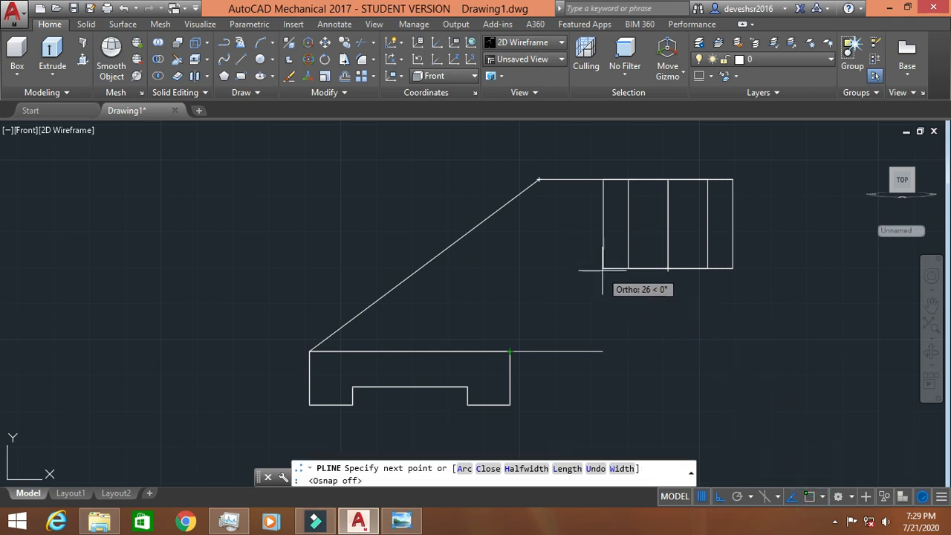
{"action": "scroll", "coordinate": [605, 266], "scroll_direction": "up", "scroll_amount": 2}
{"action": "scroll", "coordinate": [601, 268], "scroll_direction": "up", "scroll_amount": 2}
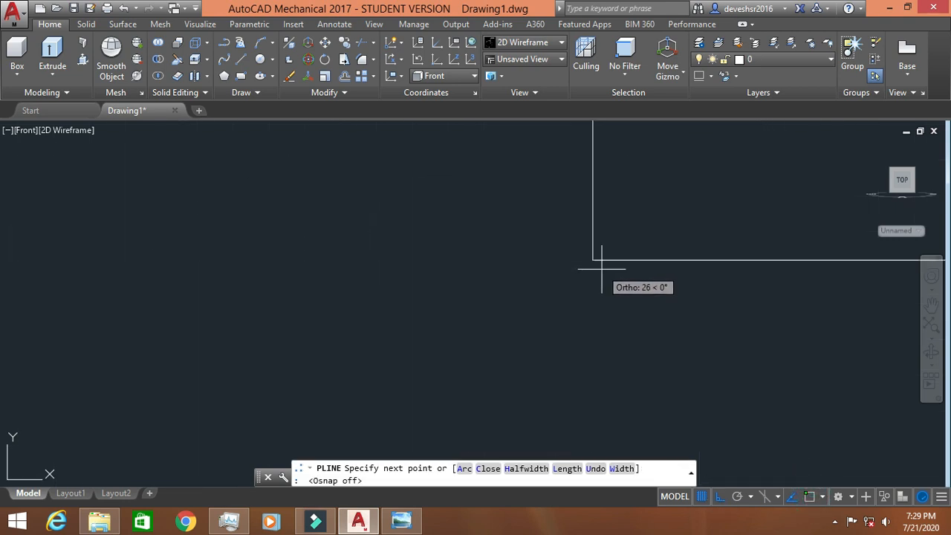
{"action": "left_click", "coordinate": [592, 260]}
{"action": "scroll", "coordinate": [601, 283], "scroll_direction": "down", "scroll_amount": 3}
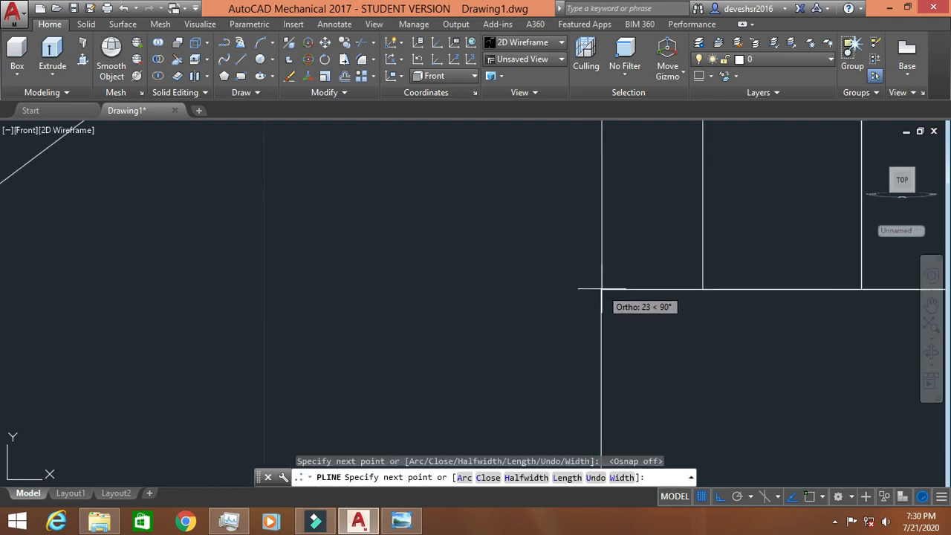
{"action": "left_click", "coordinate": [601, 289]}
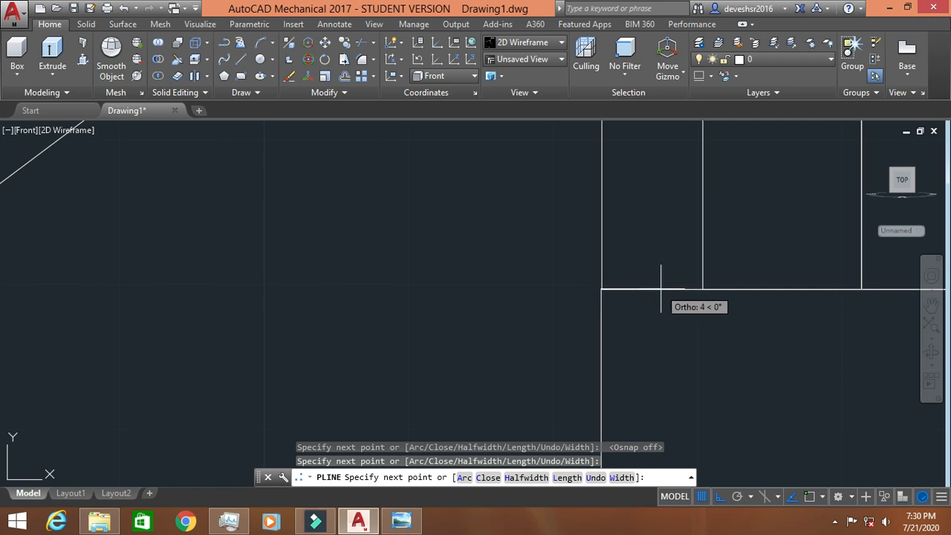
- Turn object snap back on and finish the arm profile 5 into the boss, 25 upward and back to its start point
{"action": "left_click", "coordinate": [809, 496]}
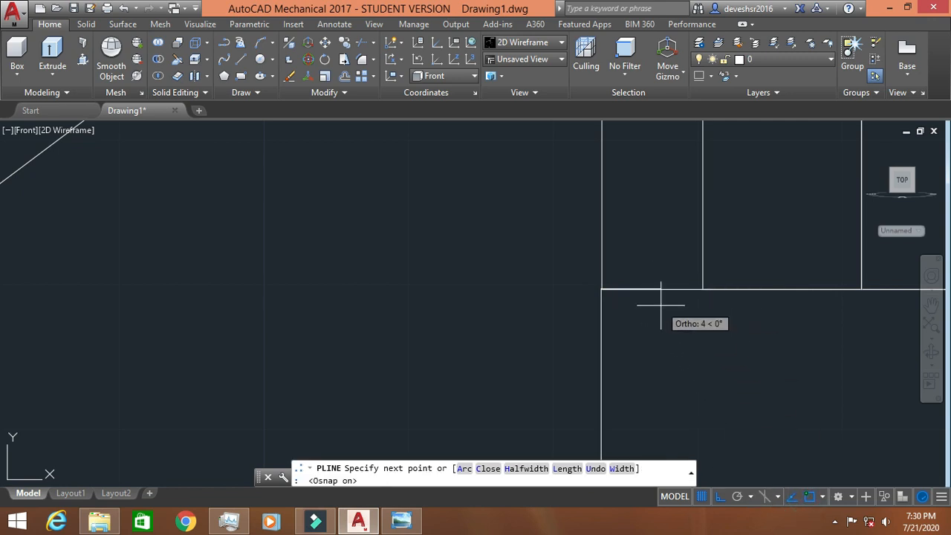
{"action": "type", "text": "5"}
{"action": "key", "text": "Return"}
{"action": "scroll", "coordinate": [643, 203], "scroll_direction": "up", "scroll_amount": 4}
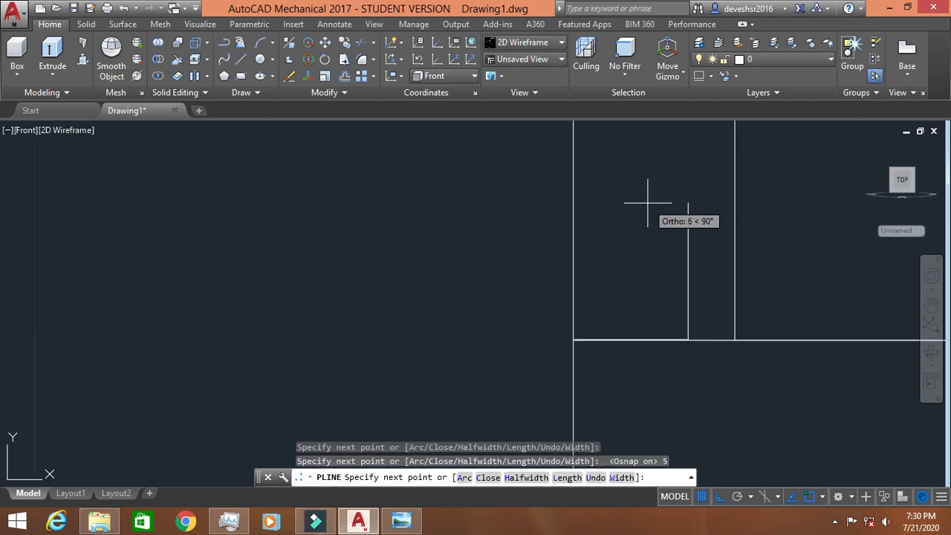
{"action": "scroll", "coordinate": [669, 340], "scroll_direction": "down", "scroll_amount": 4}
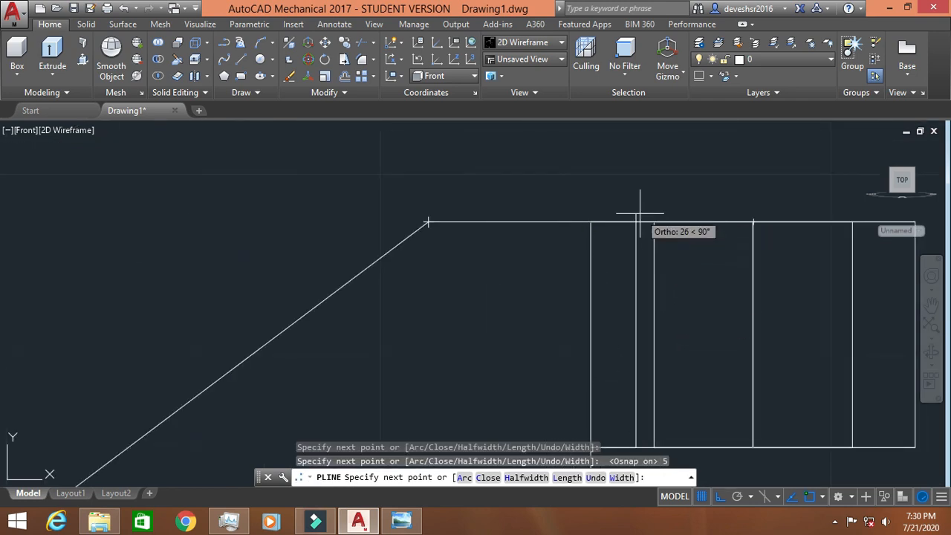
{"action": "type", "text": "5"}
{"action": "key", "text": "Return"}
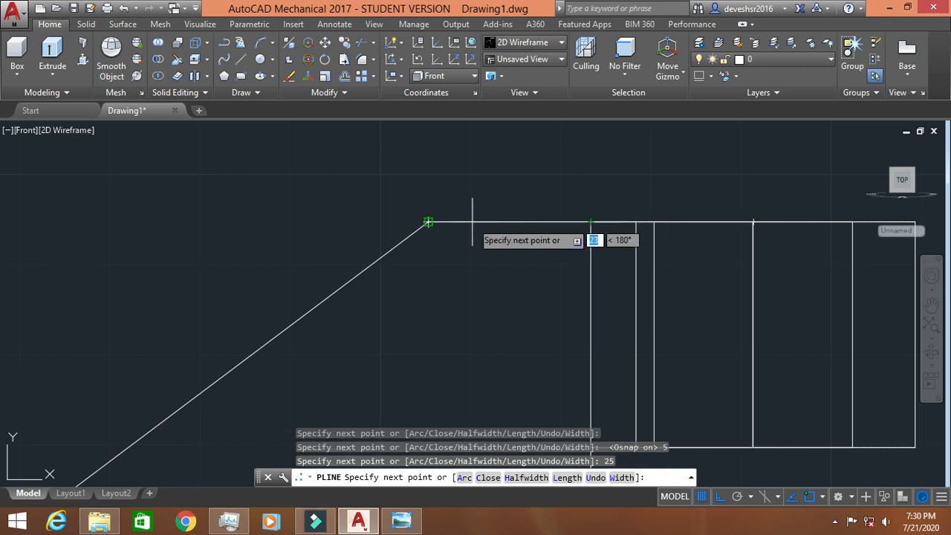
{"action": "left_click", "coordinate": [426, 222]}
{"action": "key", "text": "Escape"}
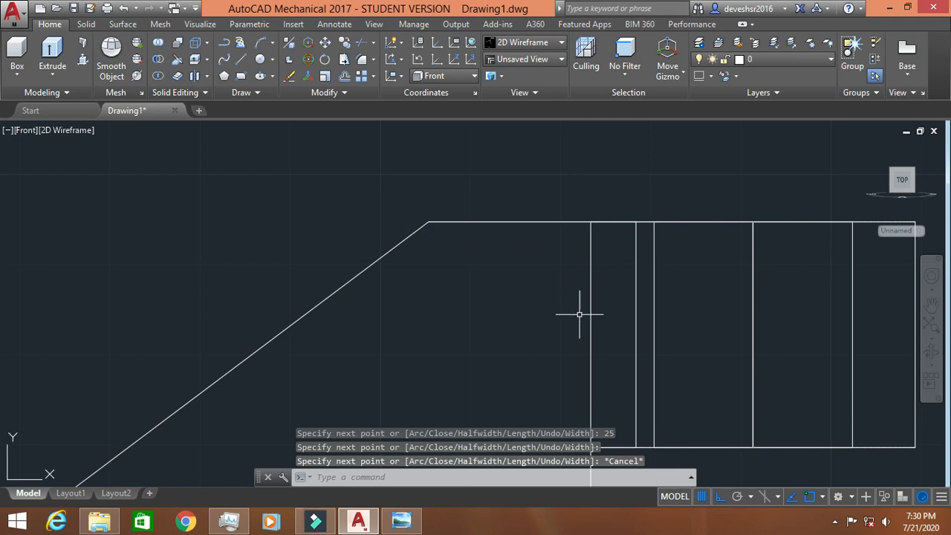
- Switch to the Top view and erase the guide polyline running from the boss's centre
{"action": "left_click", "coordinate": [27, 131]}
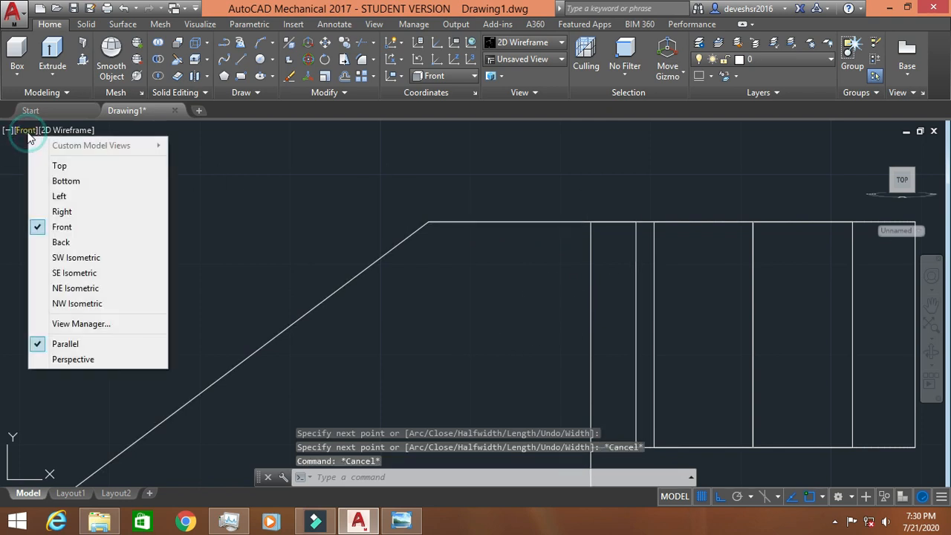
{"action": "left_click", "coordinate": [59, 164]}
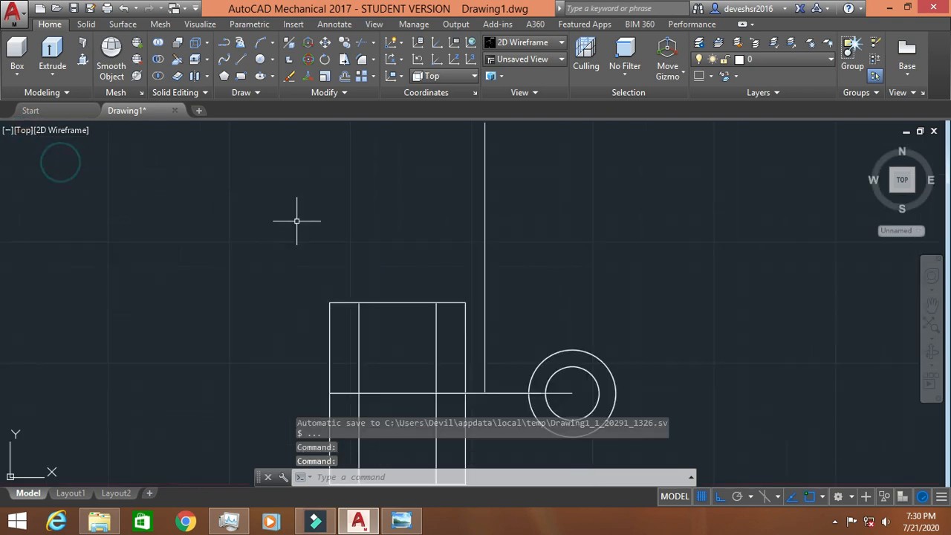
{"action": "left_click", "coordinate": [569, 393]}
{"action": "mouse_move", "coordinate": [570, 394]}
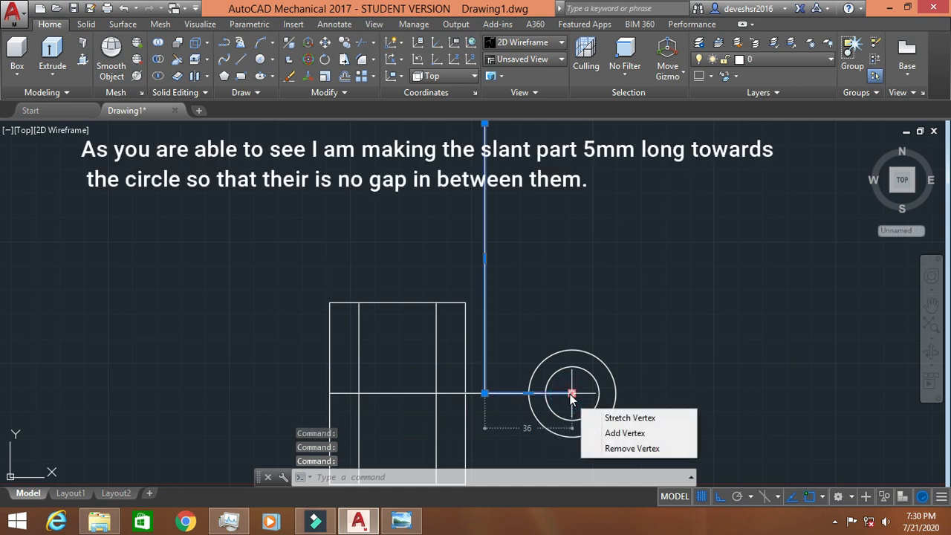
{"action": "scroll", "coordinate": [494, 286], "scroll_direction": "down", "scroll_amount": 2}
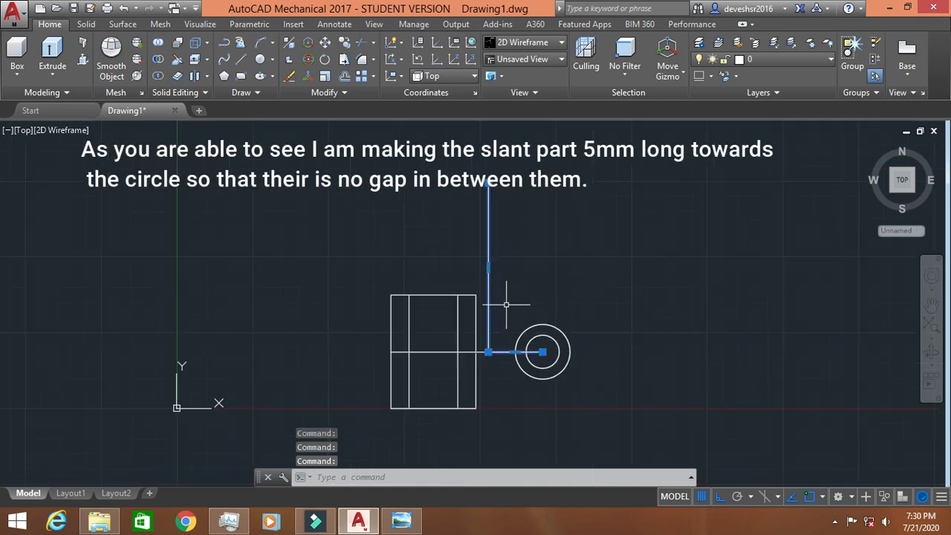
{"action": "key", "text": "Delete"}
{"action": "scroll", "coordinate": [512, 352], "scroll_direction": "up", "scroll_amount": 4}
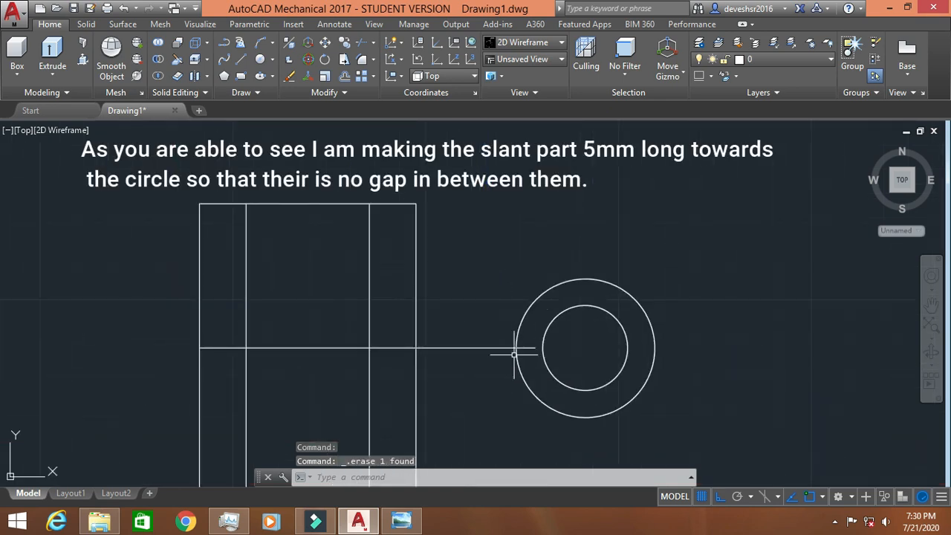
- Orbit to a tilted view of the arm profile, base and boss to examine how they meet
{"action": "left_click", "coordinate": [932, 355]}
{"action": "left_click_drag", "start_coordinate": [808, 369], "coordinate": [851, 265]}
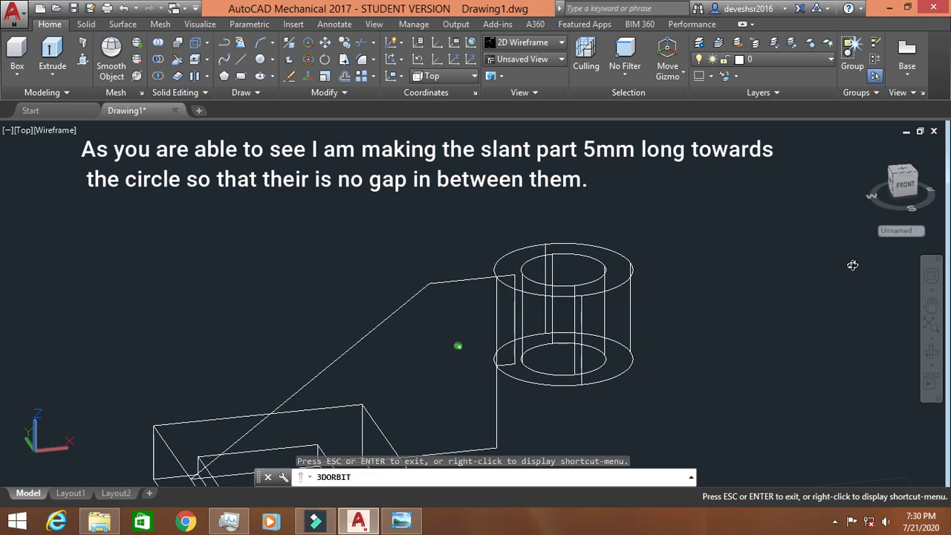
{"action": "middle_click_drag", "start_coordinate": [676, 401], "coordinate": [573, 356]}
{"action": "key", "text": "Escape"}
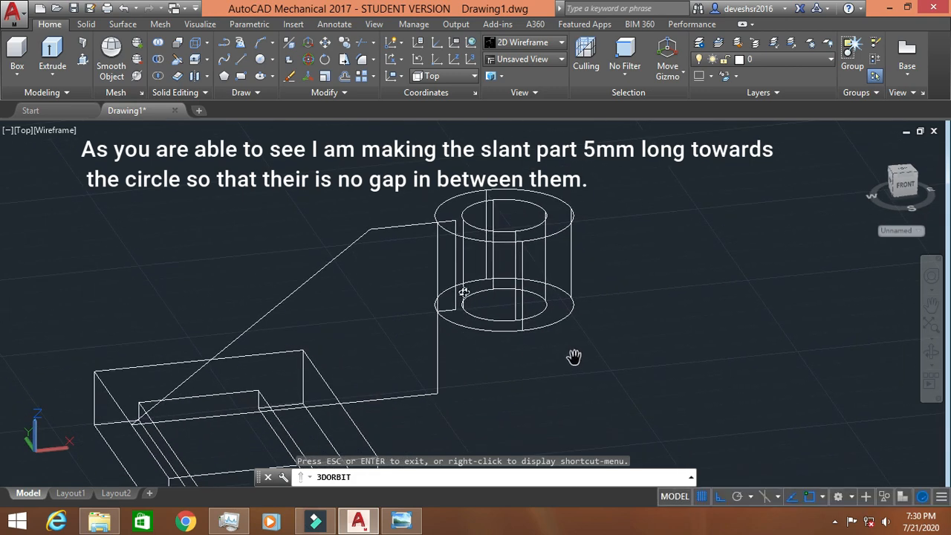
{"action": "type", "text": "tr"}
{"action": "key", "text": "Return"}
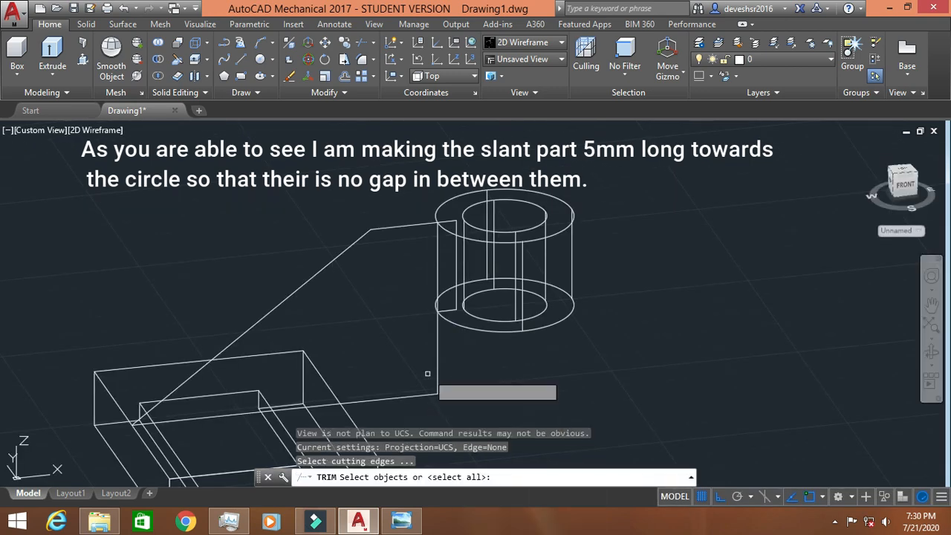
{"action": "key", "text": "Return"}
{"action": "key", "text": "Escape"}
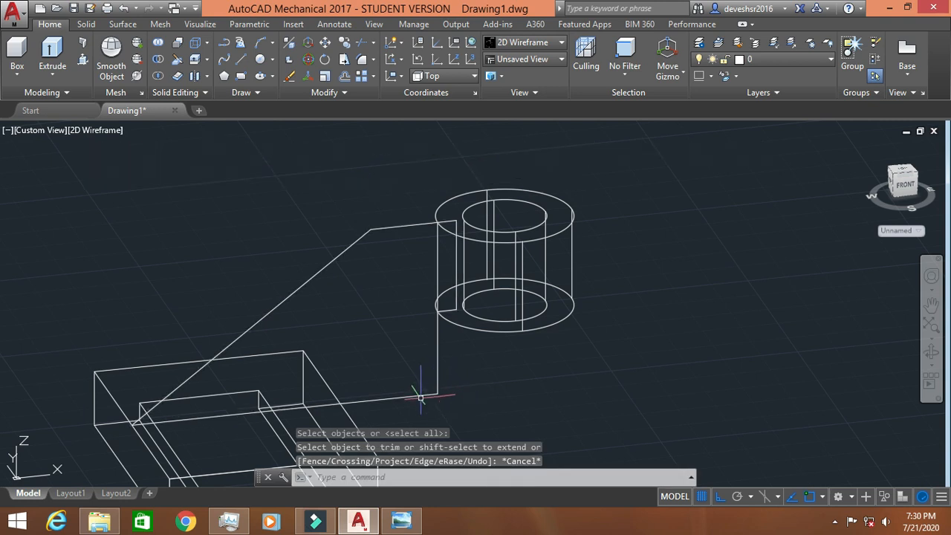
- Stretch the arm profile's lower corner beneath the boss up to the boss's lower edge so the underside slopes from the base
{"action": "left_click", "coordinate": [419, 398]}
{"action": "left_click", "coordinate": [437, 393]}
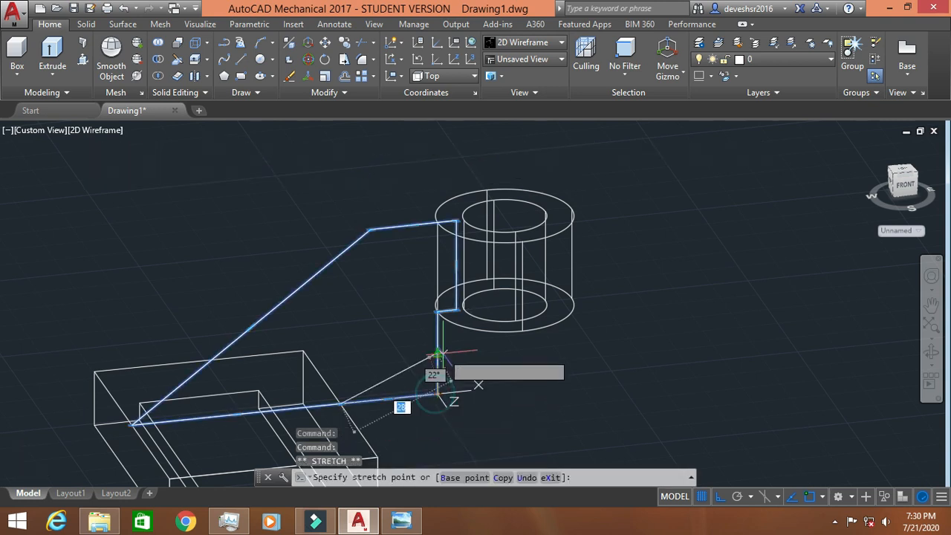
{"action": "left_click", "coordinate": [437, 311]}
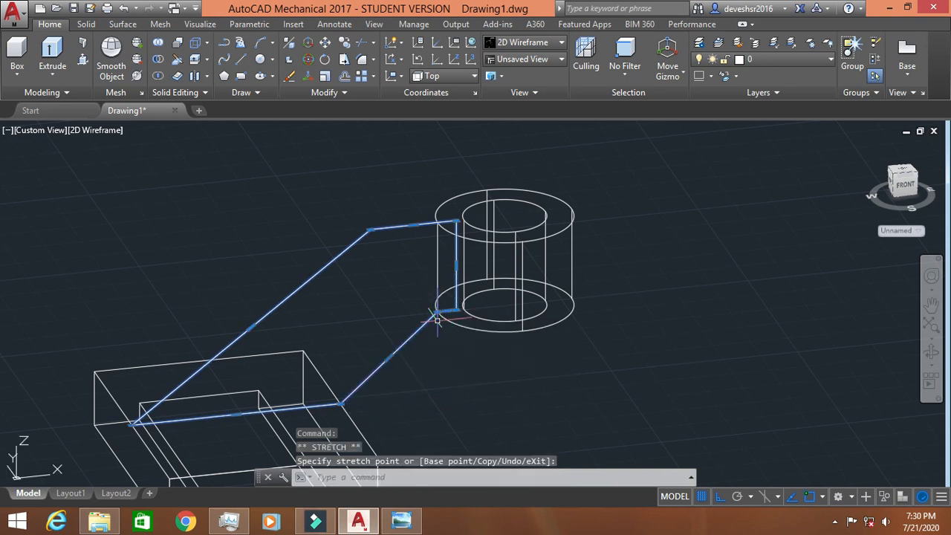
{"action": "key", "text": "Escape"}
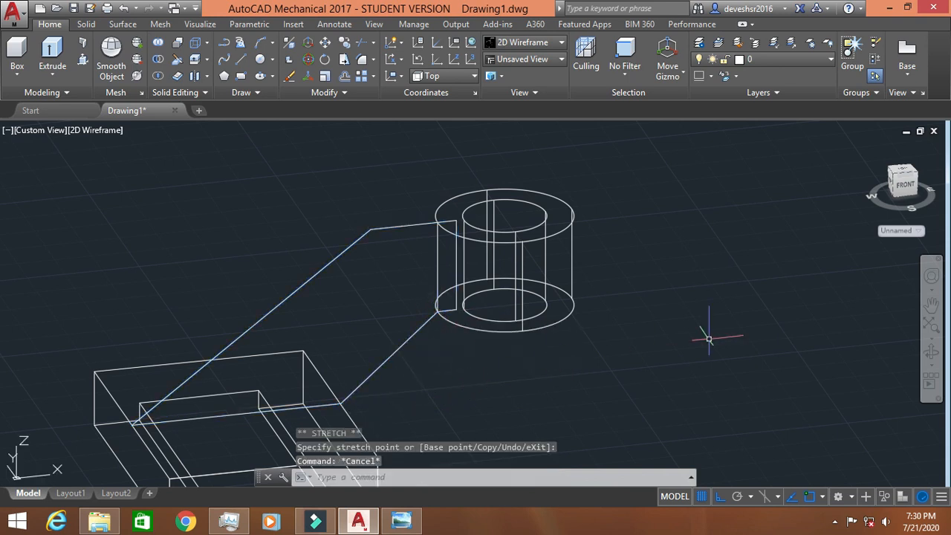
- Set the visual style to Shaded
{"action": "scroll", "coordinate": [438, 286], "scroll_direction": "up", "scroll_amount": 3}
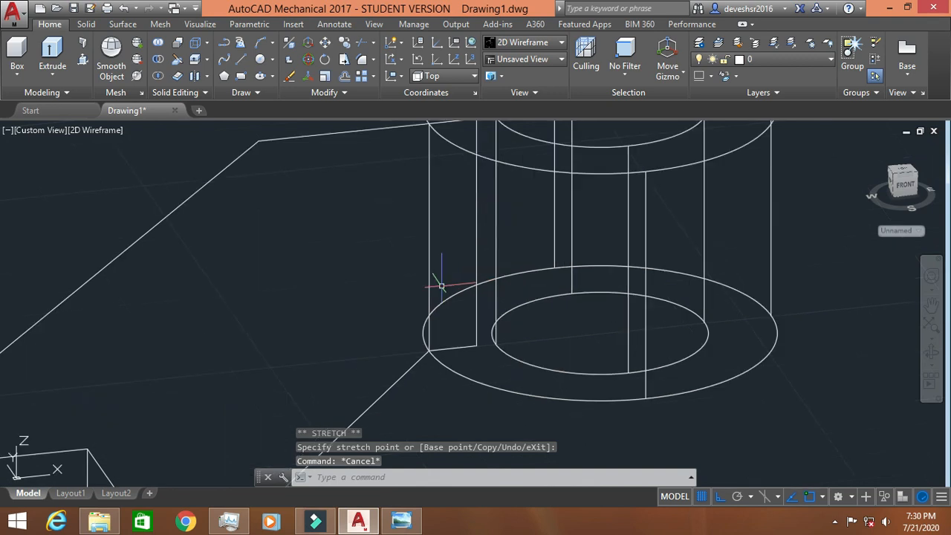
{"action": "key", "text": "Escape"}
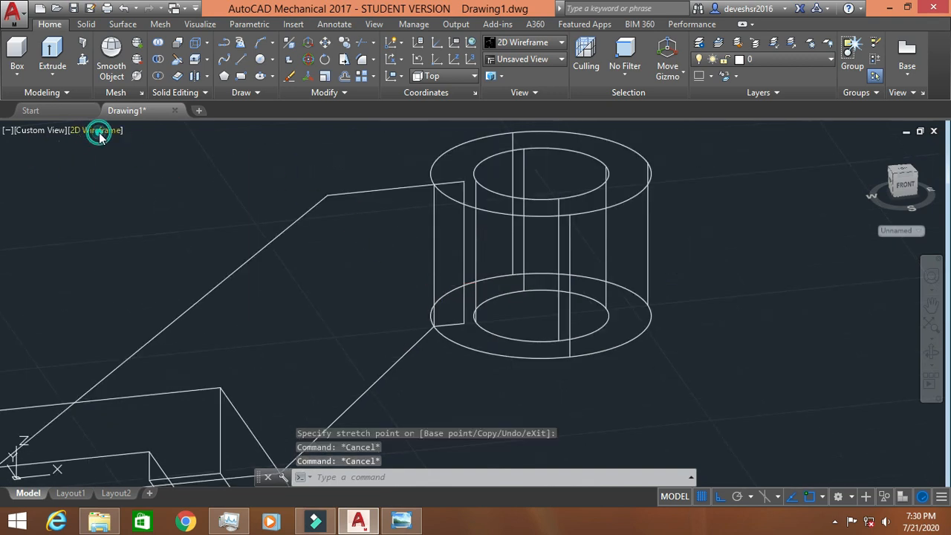
{"action": "left_click", "coordinate": [100, 132]}
{"action": "left_click", "coordinate": [137, 224]}
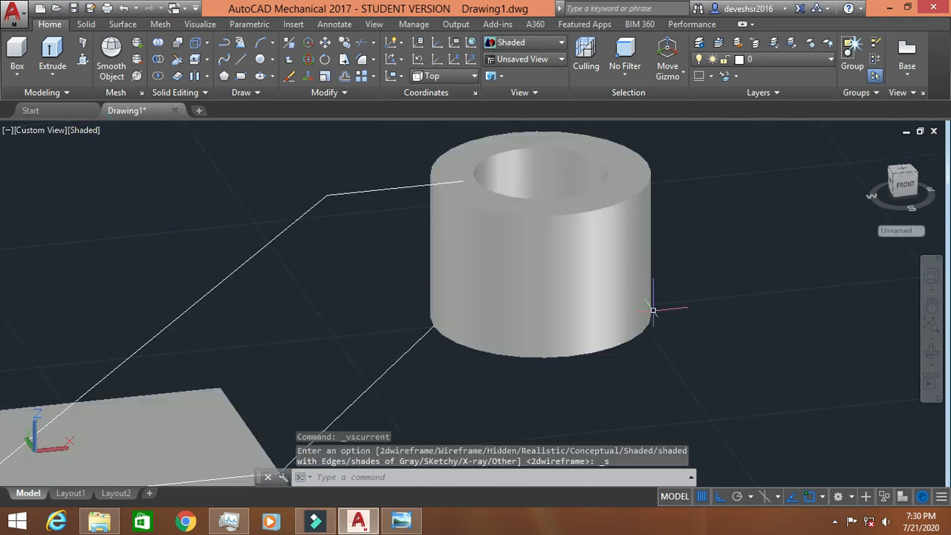
- Extrude the closed arm profile 12 into a solid between the base and the boss
{"action": "left_click", "coordinate": [930, 354]}
{"action": "left_click_drag", "start_coordinate": [740, 386], "coordinate": [770, 378]}
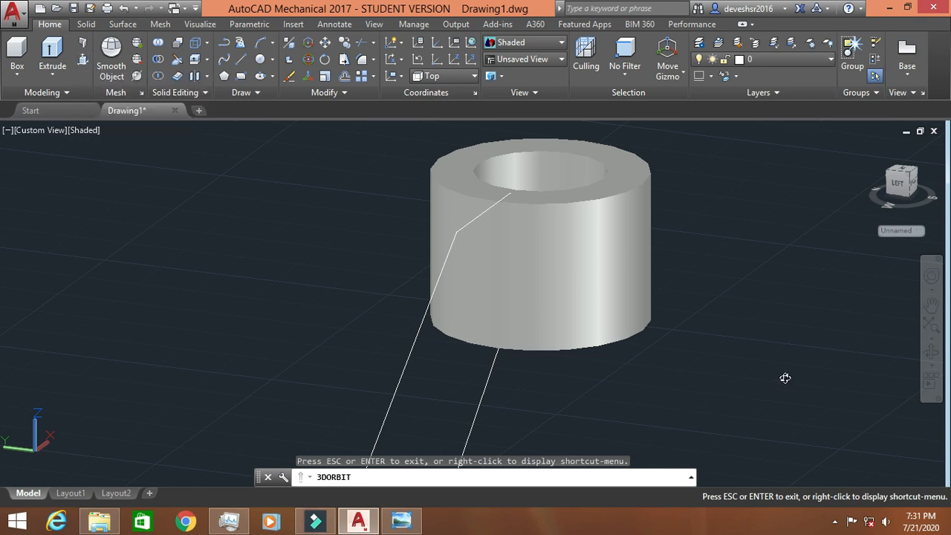
{"action": "scroll", "coordinate": [675, 396], "scroll_direction": "down", "scroll_amount": 1}
{"action": "middle_click_drag", "start_coordinate": [674, 396], "coordinate": [675, 302]}
{"action": "scroll", "coordinate": [674, 302], "scroll_direction": "down", "scroll_amount": 1}
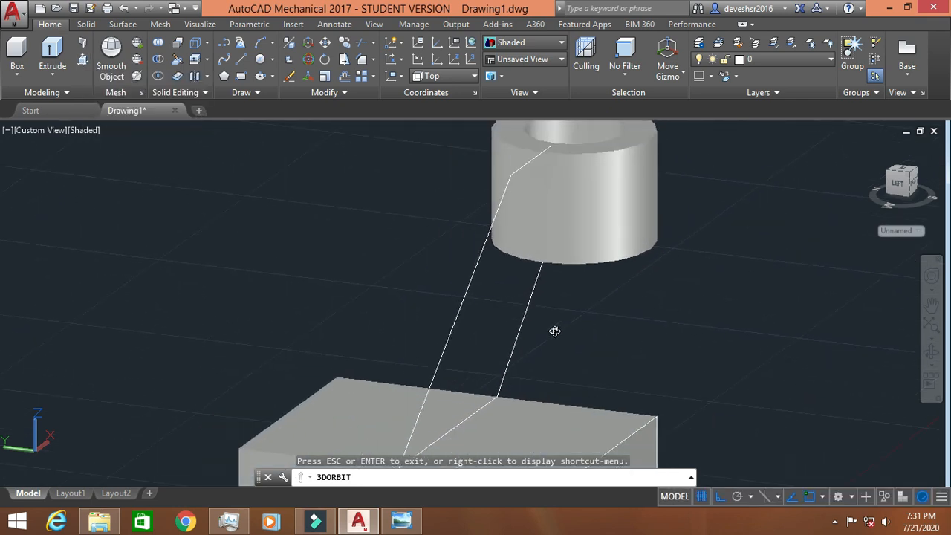
{"action": "key", "text": "Escape"}
{"action": "left_click", "coordinate": [52, 54]}
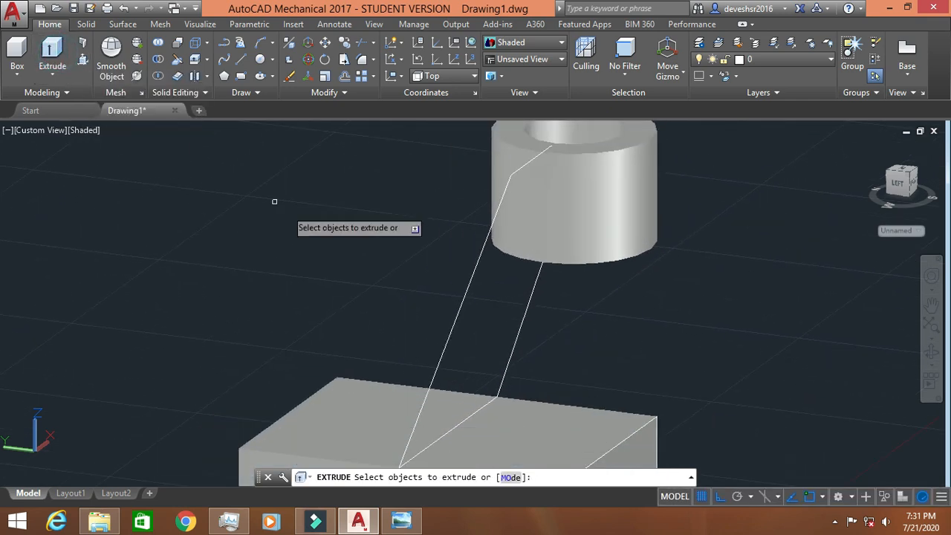
{"action": "left_click", "coordinate": [455, 321]}
{"action": "key", "text": "Return"}
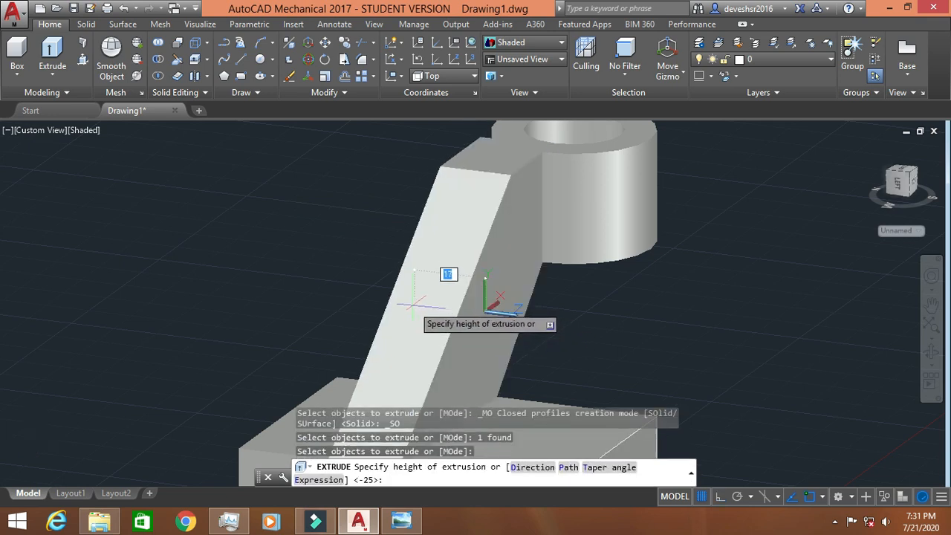
{"action": "type", "text": "12"}
{"action": "key", "text": "Return"}
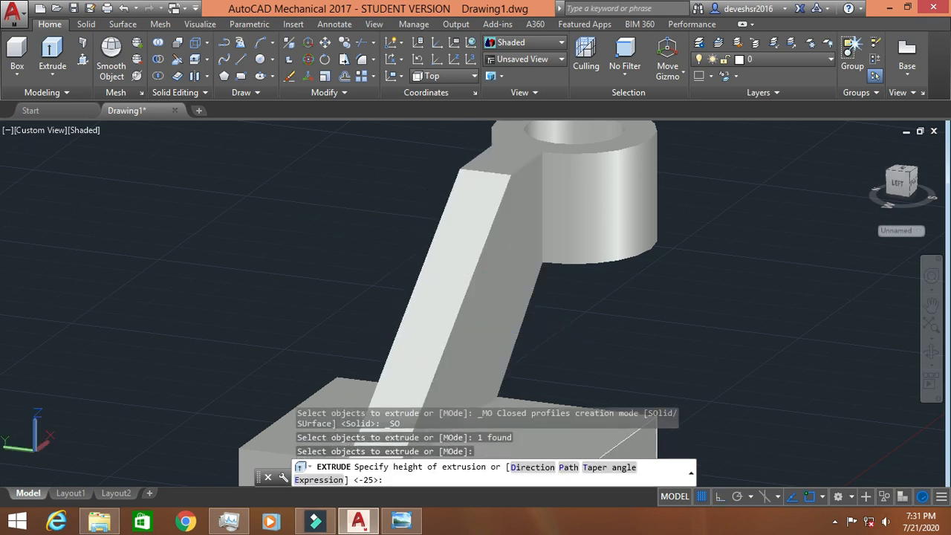
- Orbit to an end-on view of the arm to examine its sideways position against the boss and base
{"action": "left_click", "coordinate": [479, 234]}
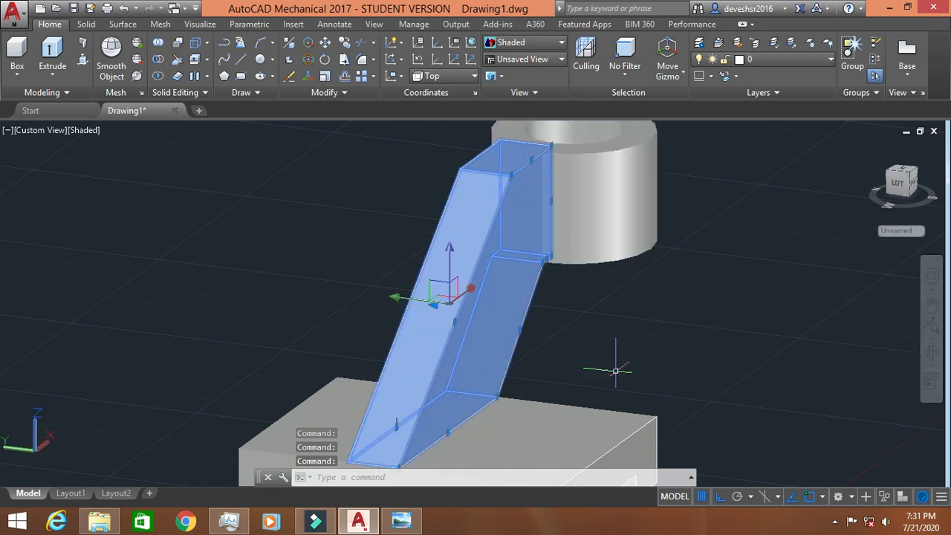
{"action": "left_click", "coordinate": [569, 371]}
{"action": "key", "text": "Escape"}
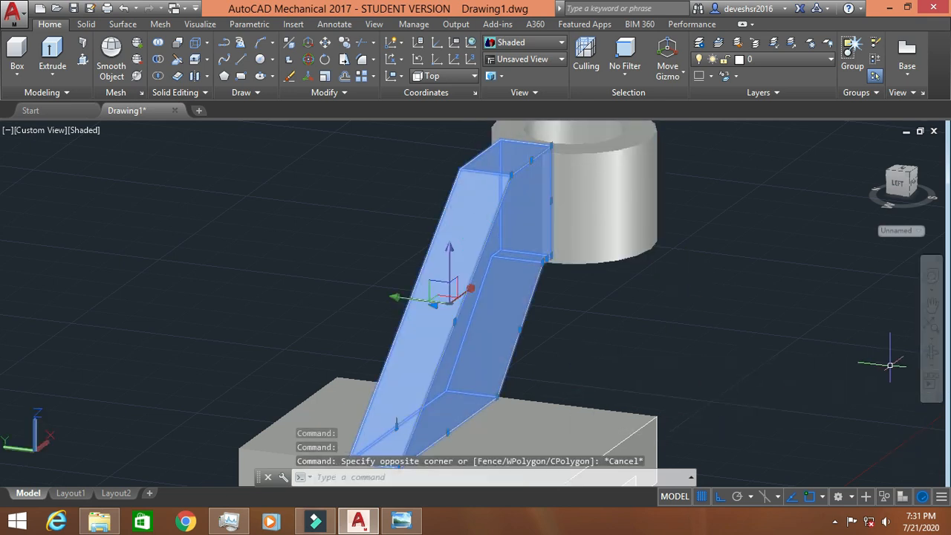
{"action": "left_click", "coordinate": [931, 353]}
{"action": "left_click_drag", "start_coordinate": [779, 352], "coordinate": [638, 364]}
{"action": "key", "text": "Escape"}
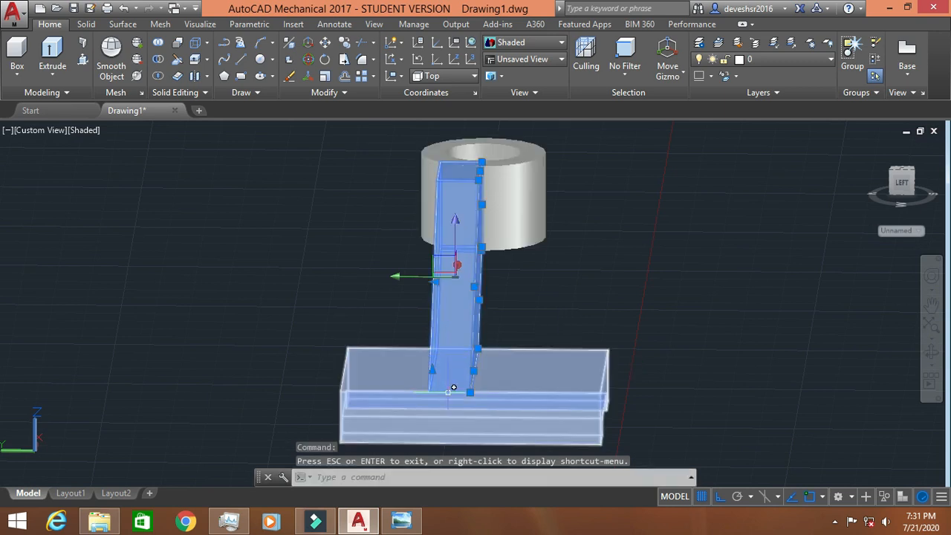
{"action": "key", "text": "Escape"}
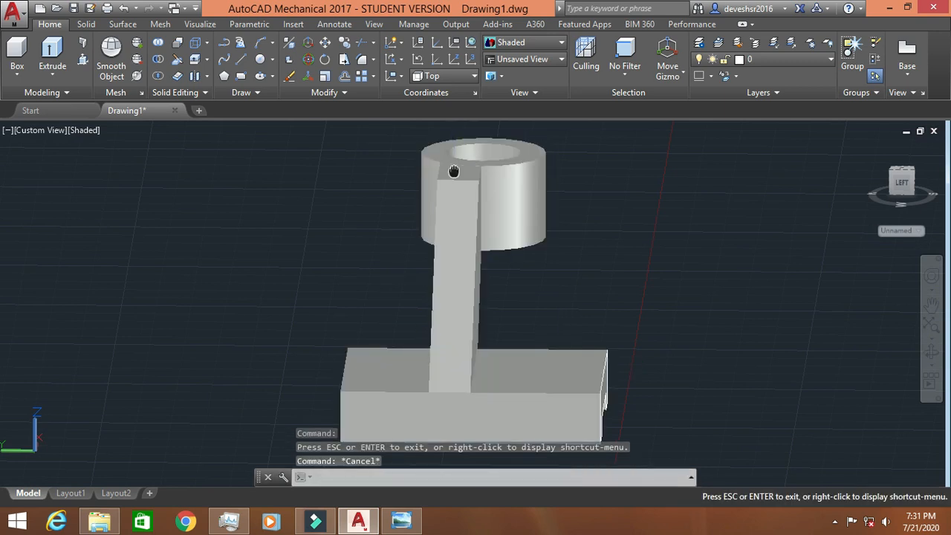
- Move the arm solid along the Y axis toward the boss's centreline
{"action": "middle_click_drag", "start_coordinate": [454, 171], "coordinate": [449, 250]}
{"action": "scroll", "coordinate": [449, 249], "scroll_direction": "up", "scroll_amount": 3}
{"action": "left_click", "coordinate": [454, 256]}
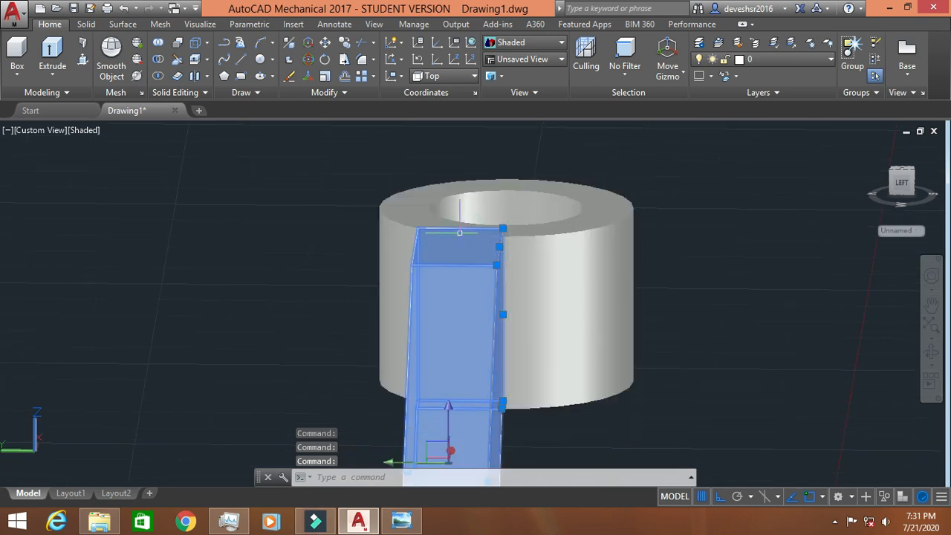
{"action": "double_click", "coordinate": [459, 232]}
{"action": "key", "text": "Escape"}
{"action": "left_click", "coordinate": [447, 276]}
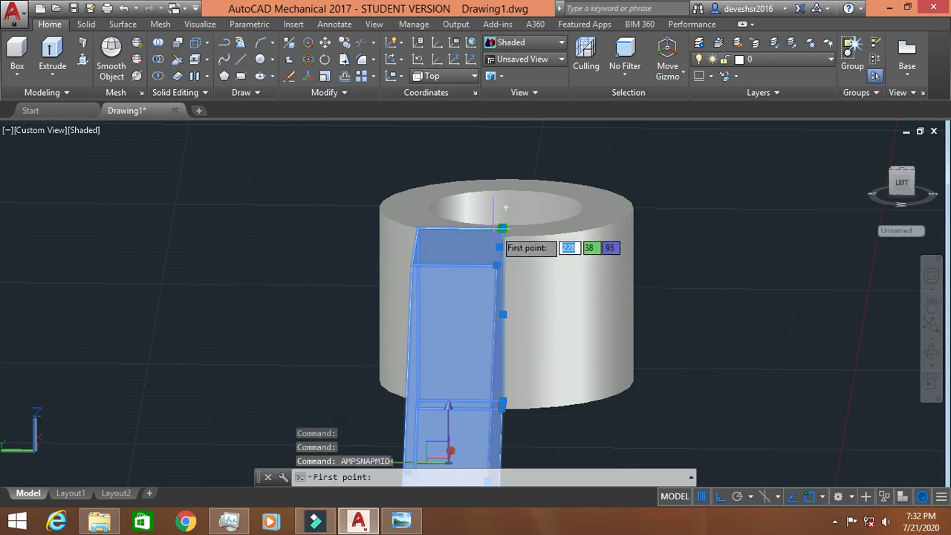
{"action": "left_click", "coordinate": [461, 227]}
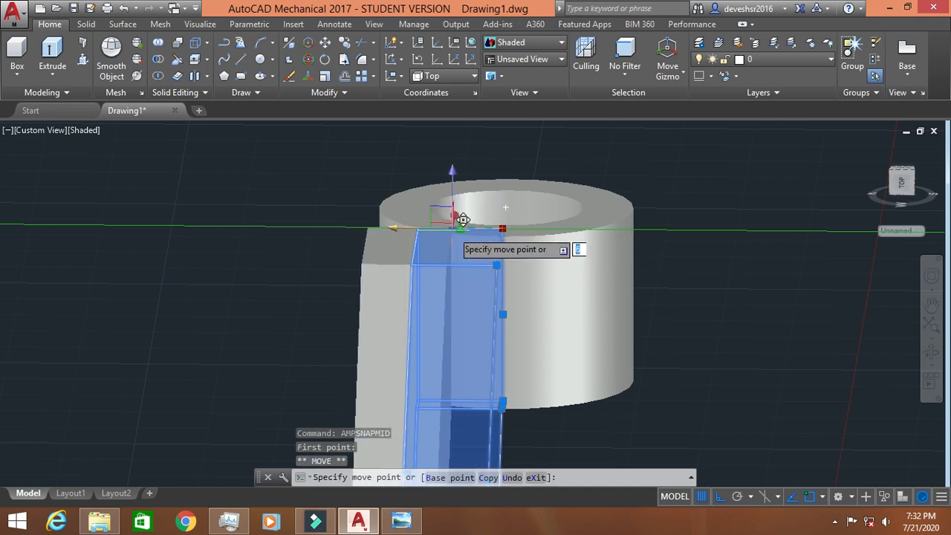
{"action": "left_click", "coordinate": [533, 224]}
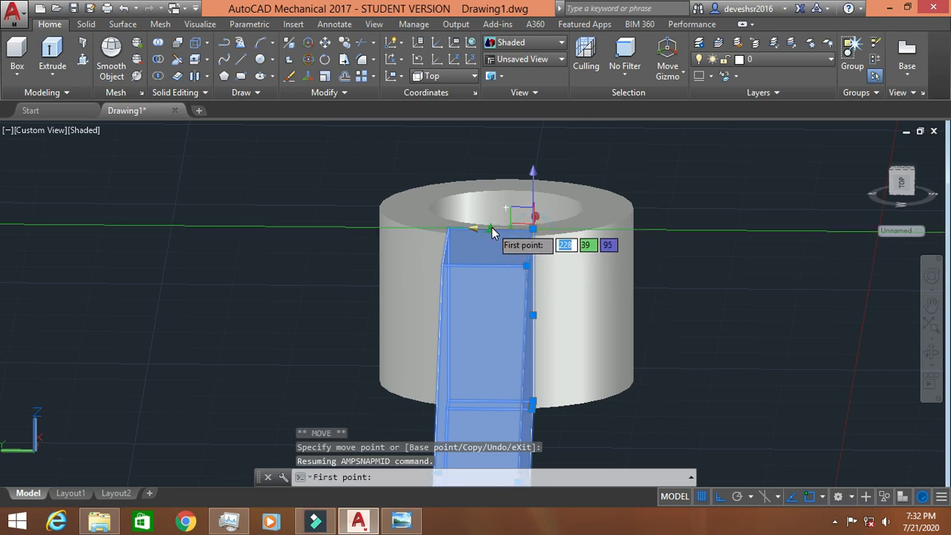
{"action": "left_click", "coordinate": [533, 228]}
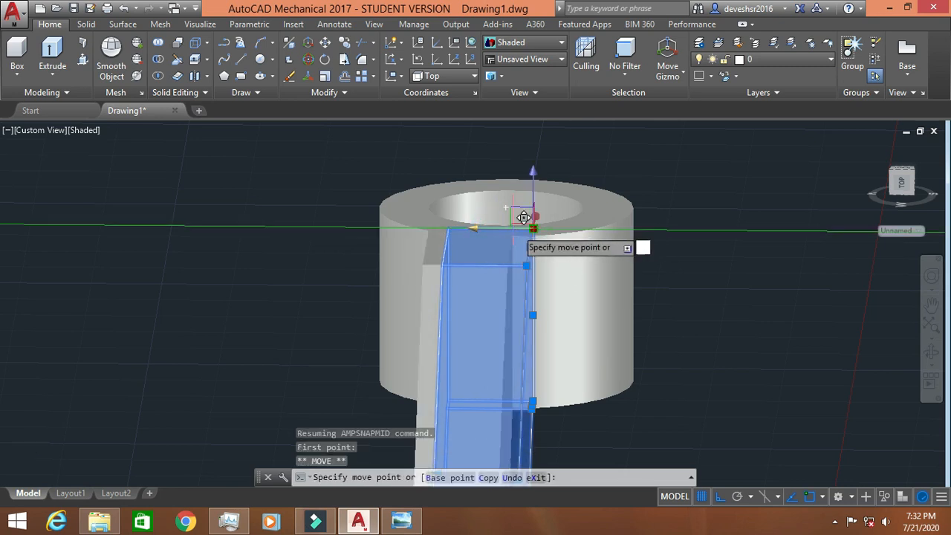
{"action": "key", "text": "Escape"}
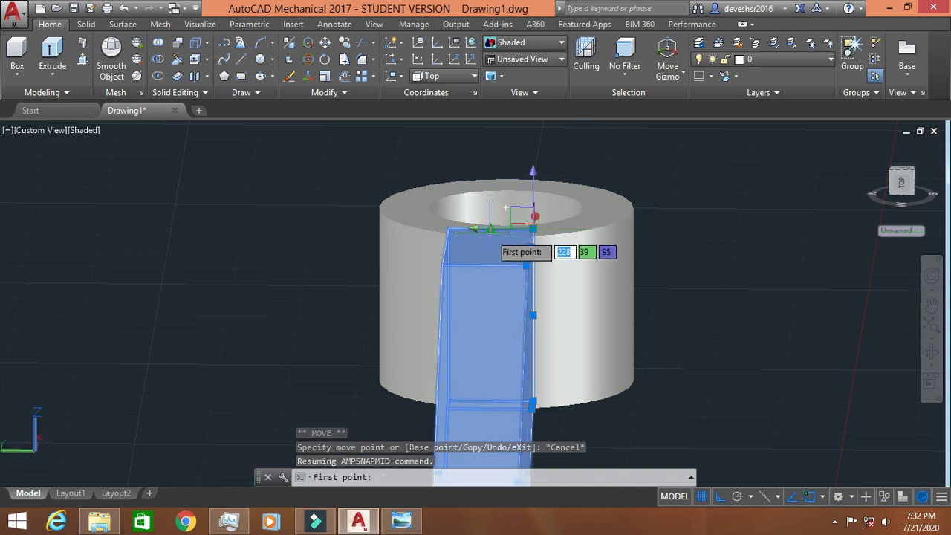
{"action": "left_click", "coordinate": [533, 228]}
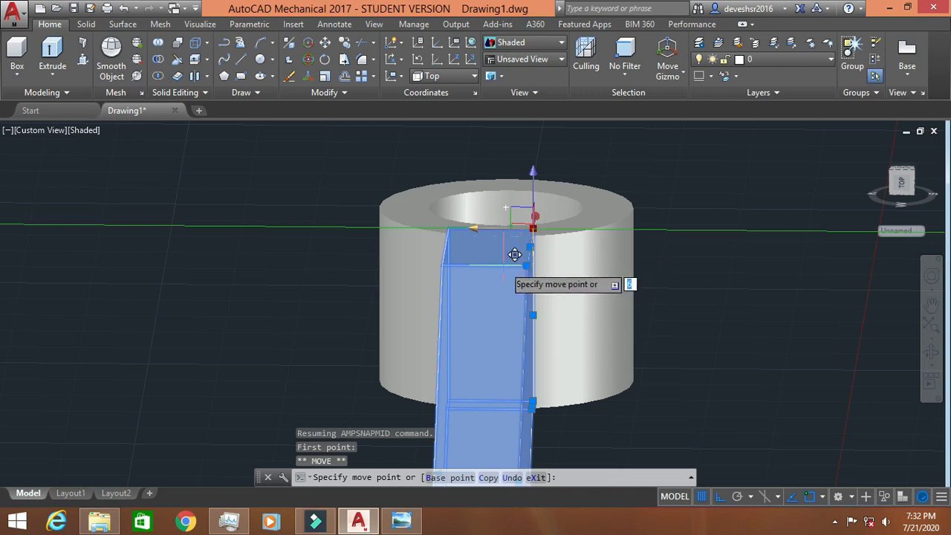
{"action": "key", "text": "Escape"}
{"action": "scroll", "coordinate": [528, 327], "scroll_direction": "down", "scroll_amount": 2}
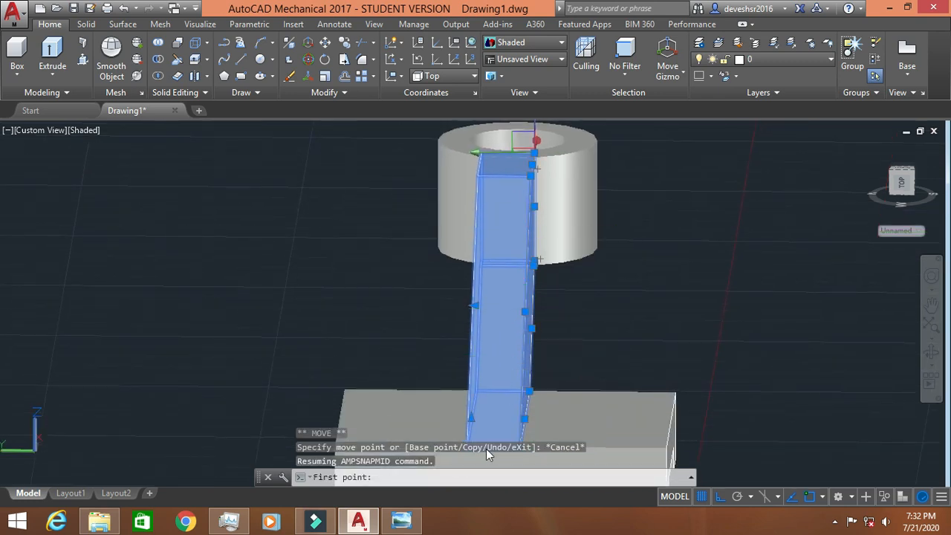
{"action": "key", "text": "Escape"}
{"action": "key", "text": "Escape"}
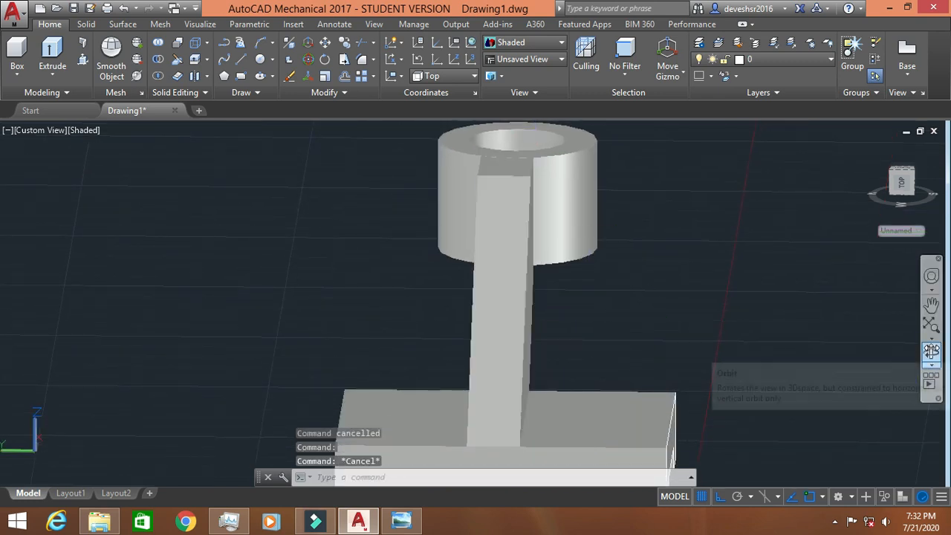
- Examine the arm's alignment with the boss and base from above, from the end and close up at the base's edge
{"action": "left_click", "coordinate": [931, 353]}
{"action": "left_click_drag", "start_coordinate": [739, 296], "coordinate": [620, 278]}
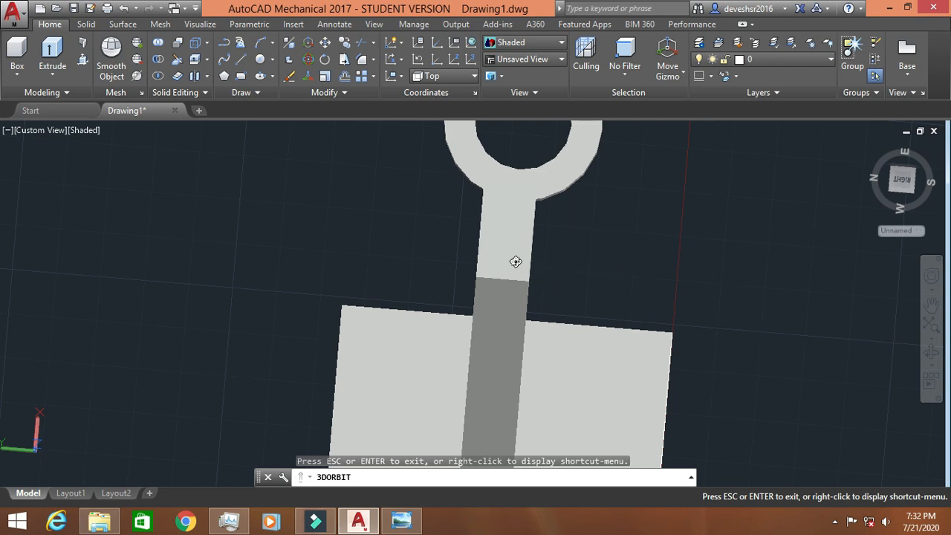
{"action": "key", "text": "Escape"}
{"action": "left_click", "coordinate": [498, 310]}
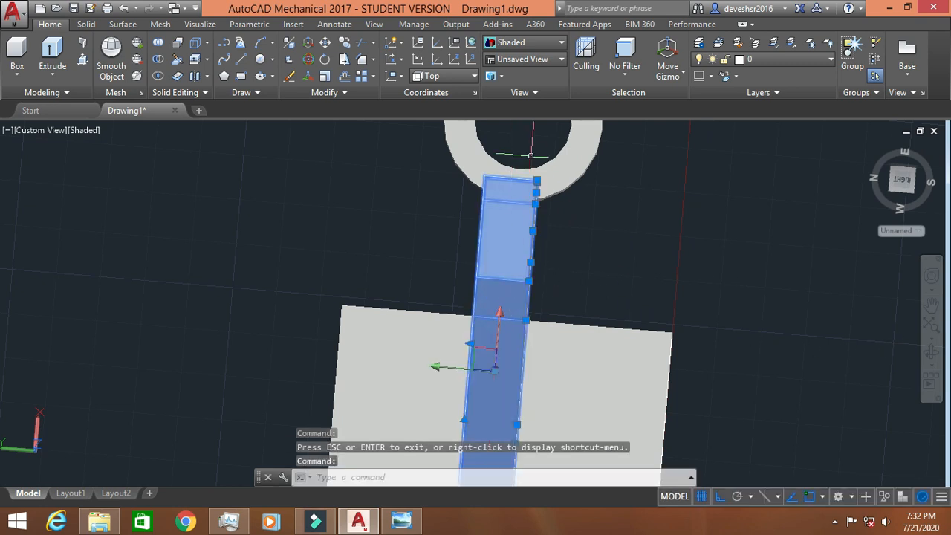
{"action": "left_click", "coordinate": [929, 354]}
{"action": "left_click_drag", "start_coordinate": [675, 395], "coordinate": [731, 296]}
{"action": "middle_click_drag", "start_coordinate": [731, 297], "coordinate": [540, 268], "text": "shift"}
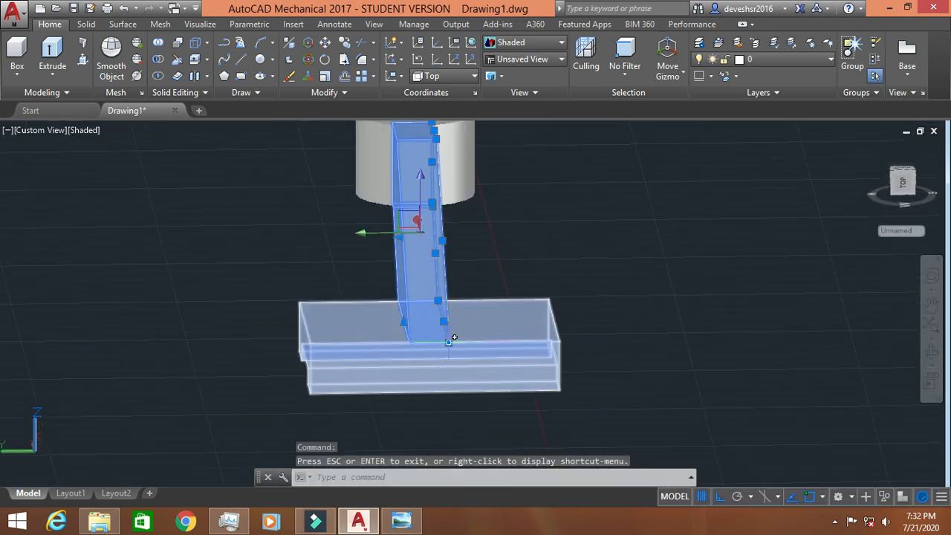
{"action": "scroll", "coordinate": [437, 338], "scroll_direction": "up", "scroll_amount": 5}
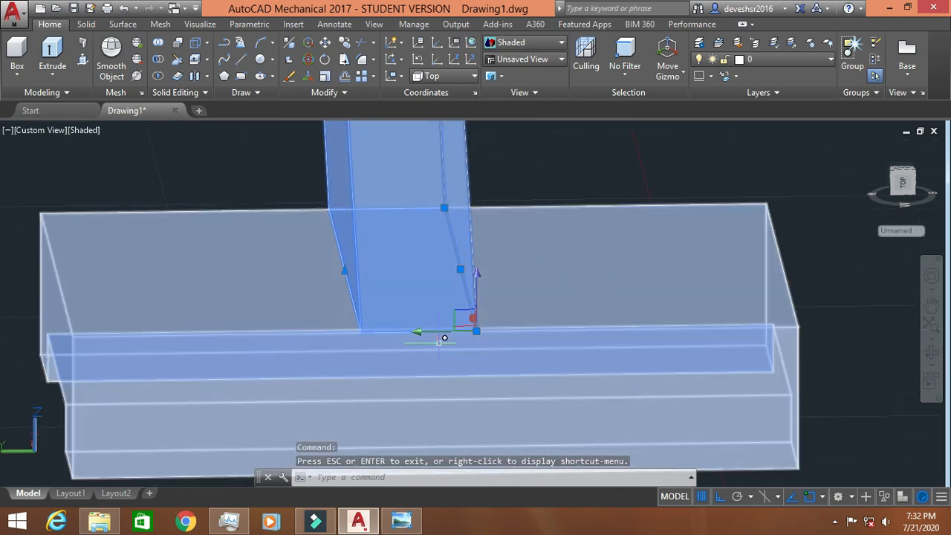
{"action": "key", "text": "Escape"}
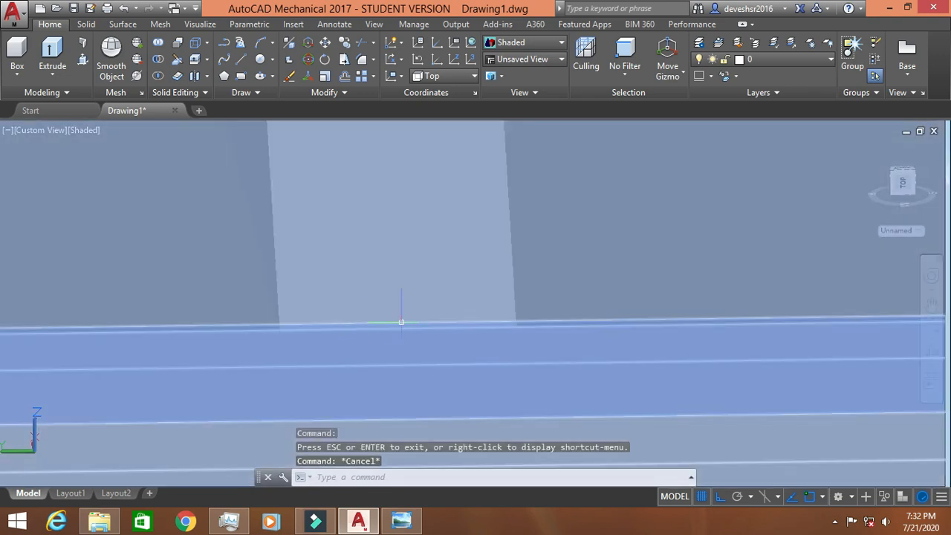
{"action": "scroll", "coordinate": [512, 327], "scroll_direction": "down", "scroll_amount": 5}
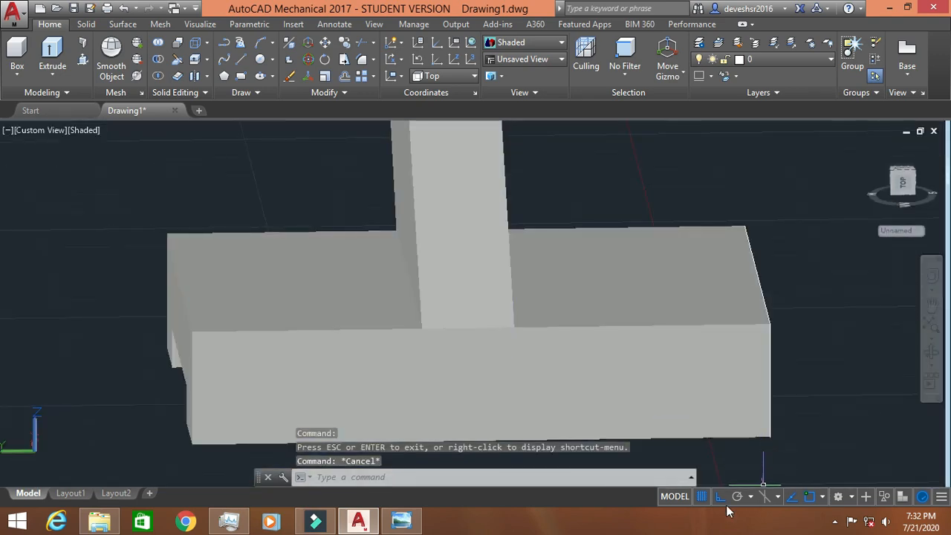
{"action": "left_click", "coordinate": [495, 304]}
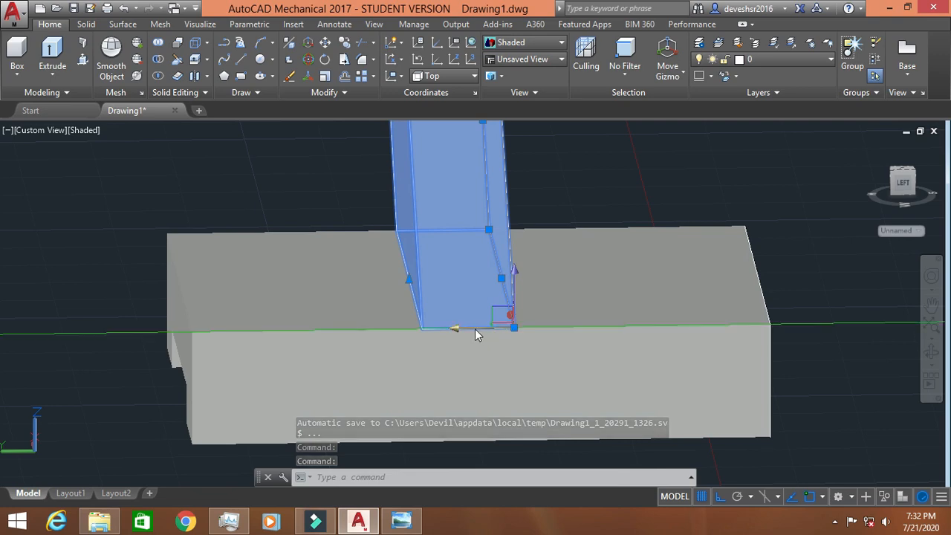
{"action": "middle_click_drag", "start_coordinate": [461, 271], "coordinate": [425, 377]}
{"action": "scroll", "coordinate": [424, 375], "scroll_direction": "down", "scroll_amount": 5}
{"action": "middle_click_drag", "start_coordinate": [447, 269], "coordinate": [433, 390]}
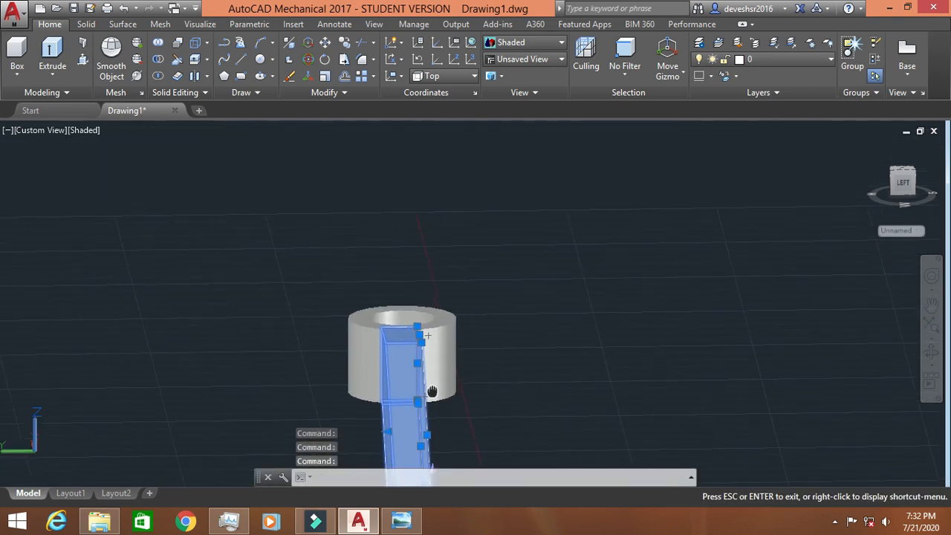
{"action": "scroll", "coordinate": [432, 389], "scroll_direction": "up", "scroll_amount": 2}
{"action": "scroll", "coordinate": [428, 362], "scroll_direction": "up", "scroll_amount": 3}
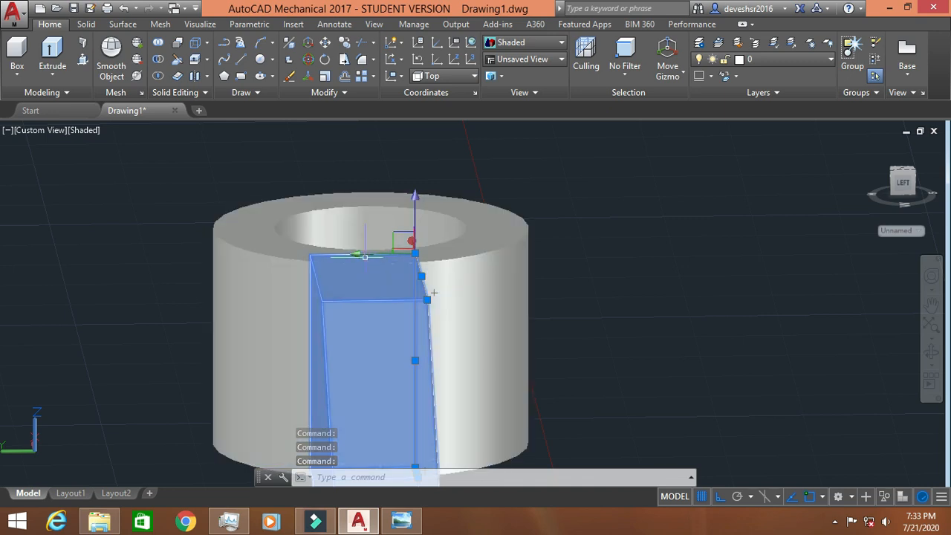
{"action": "left_click", "coordinate": [355, 277]}
{"action": "key", "text": "Return"}
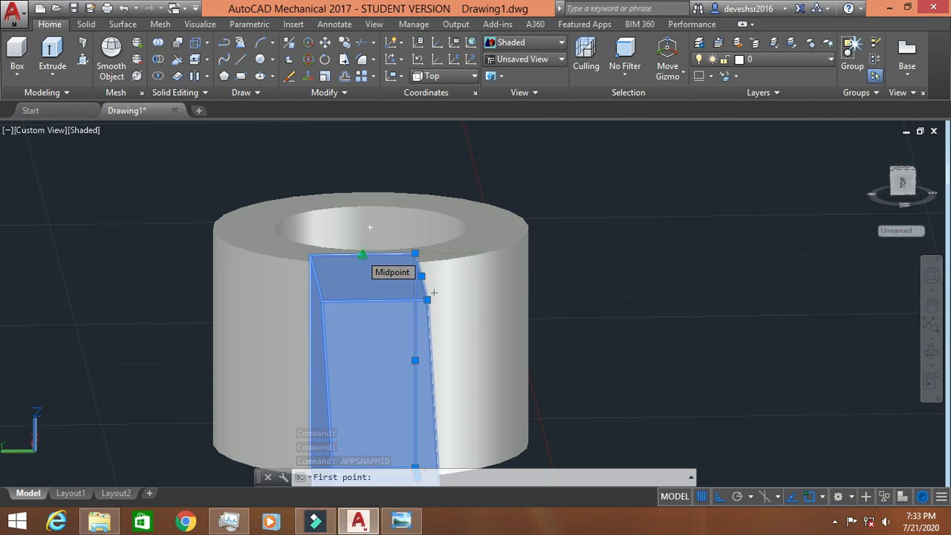
{"action": "left_click", "coordinate": [413, 253]}
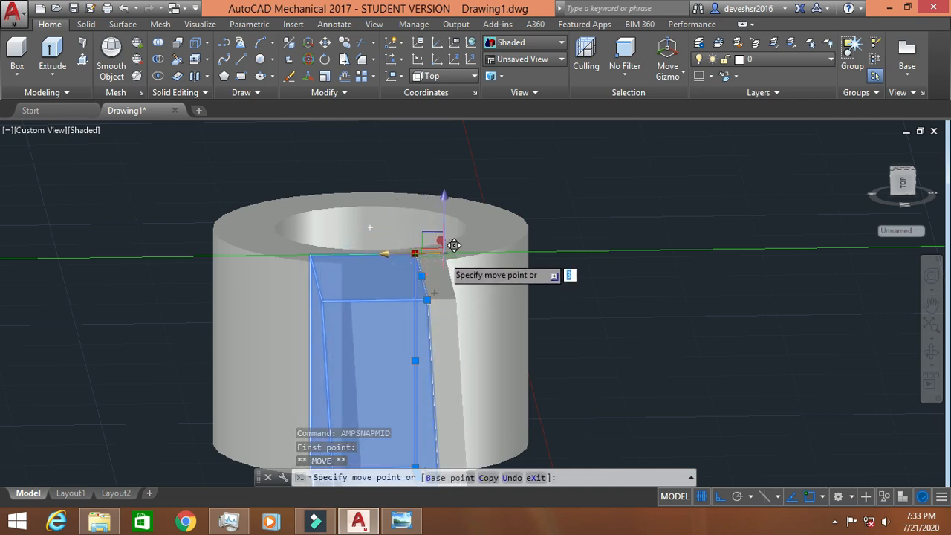
{"action": "key", "text": "Escape"}
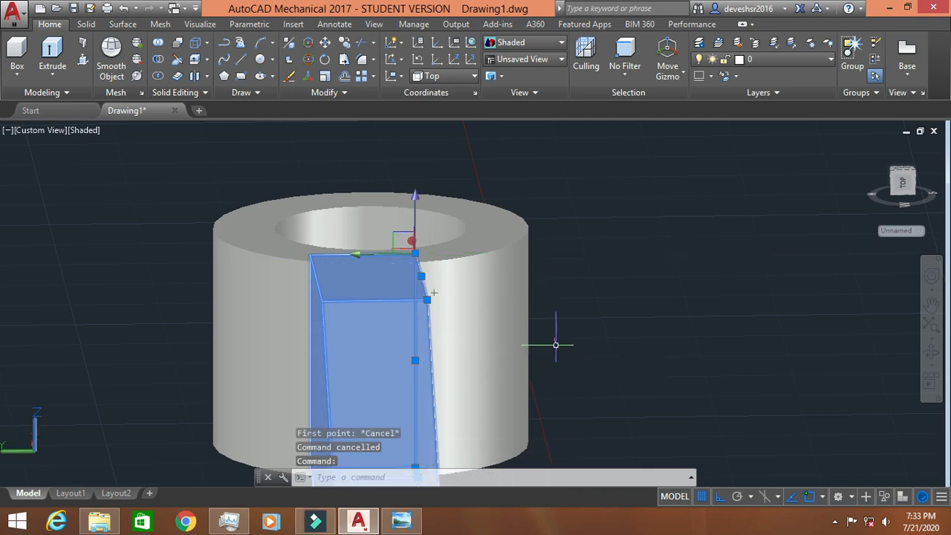
- Undo the recent operations back through the arm solid's sideways move along the Y axis
{"action": "key", "text": "ctrl+z"}
{"action": "key", "text": "ctrl+z"}
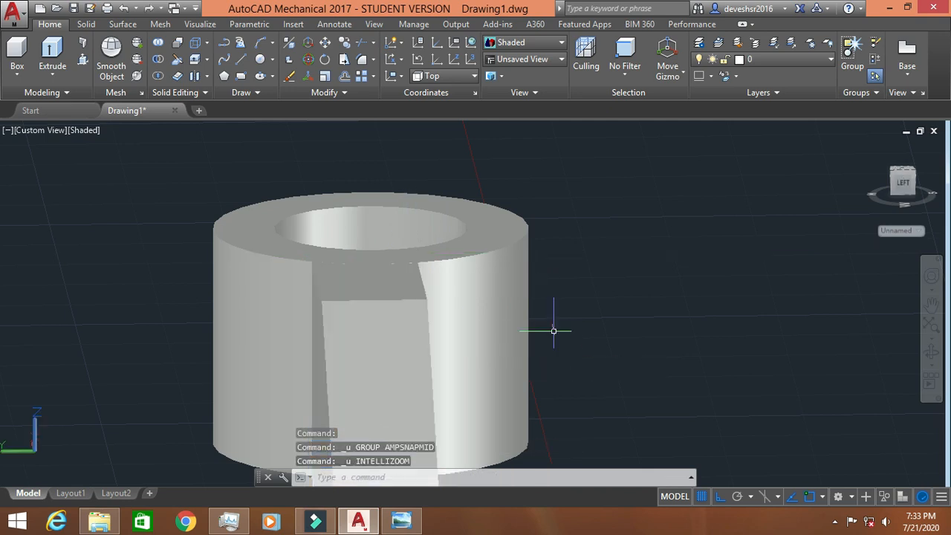
{"action": "key", "text": "ctrl+z"}
{"action": "key", "text": "ctrl+z"}
{"action": "key", "text": "ctrl+z"}
{"action": "key", "text": "ctrl+z"}
{"action": "key", "text": "ctrl+z"}
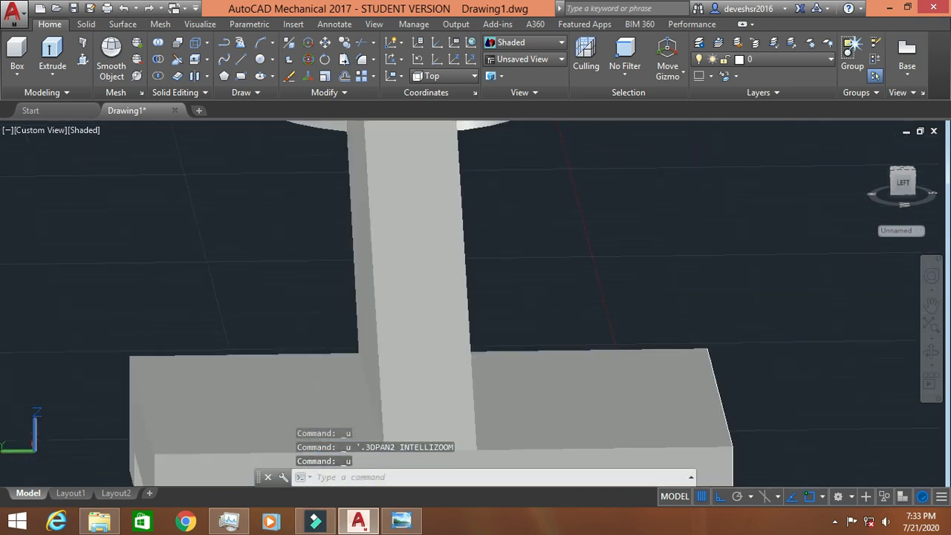
{"action": "key", "text": "ctrl+z"}
{"action": "key", "text": "ctrl+z"}
{"action": "key", "text": "ctrl+z"}
{"action": "key", "text": "ctrl+z"}
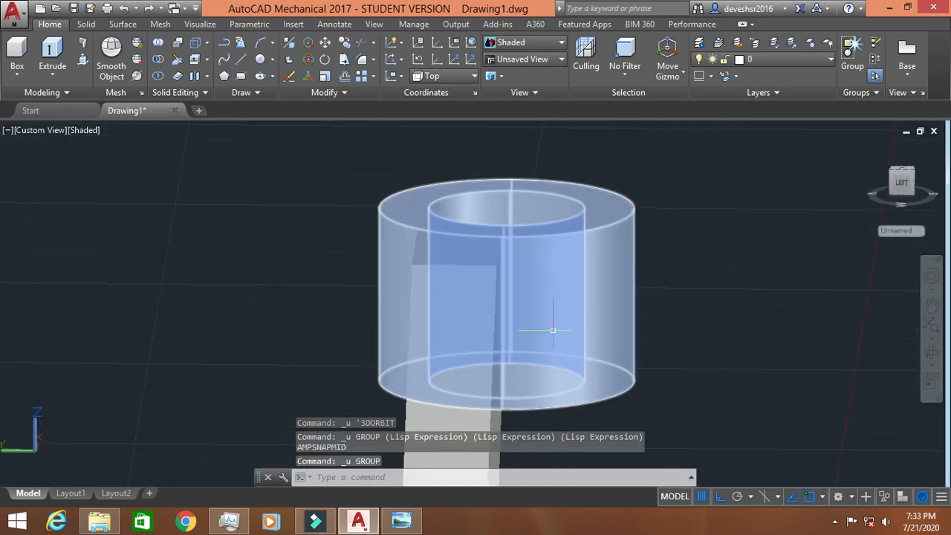
{"action": "key", "text": "ctrl+z"}
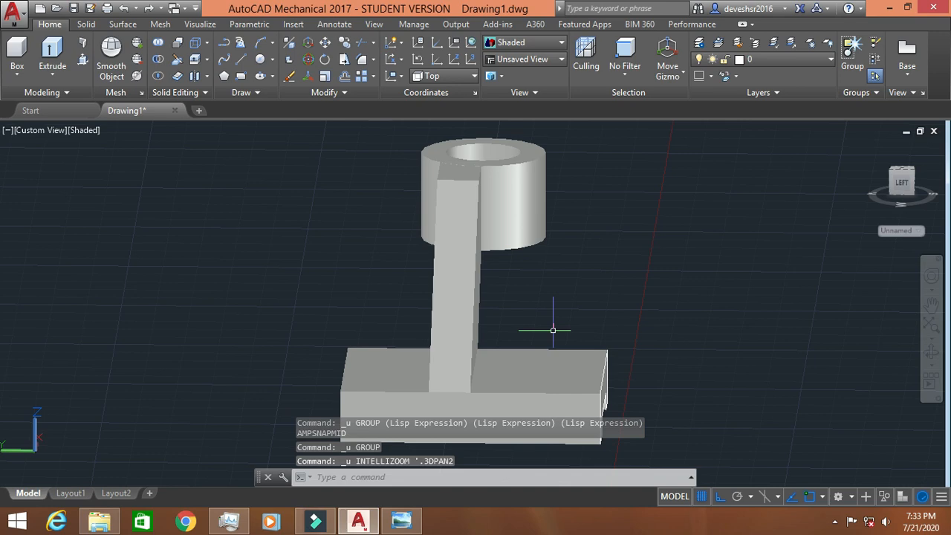
- Examine the arm's position on the base and boss from above and compare it with the m11 reference drawing
{"action": "left_click", "coordinate": [931, 353]}
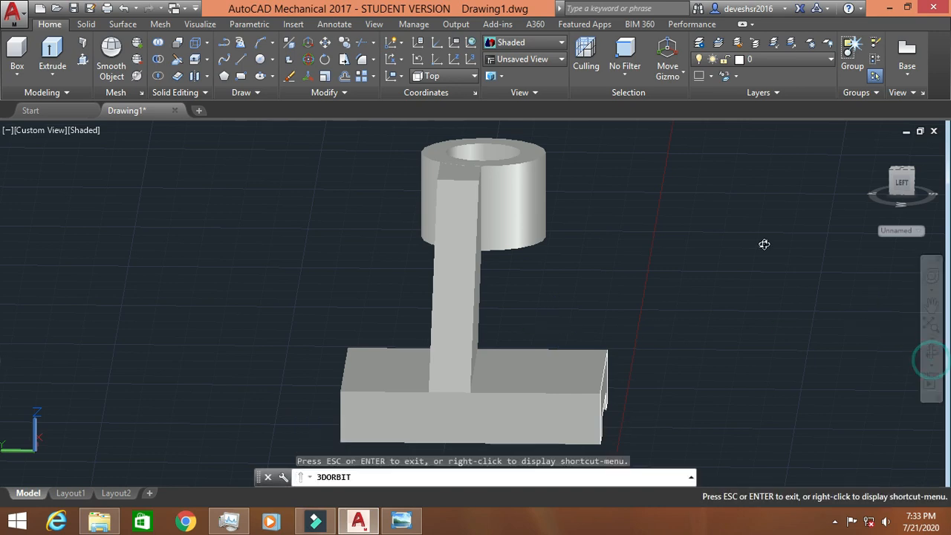
{"action": "left_click_drag", "start_coordinate": [705, 244], "coordinate": [646, 374]}
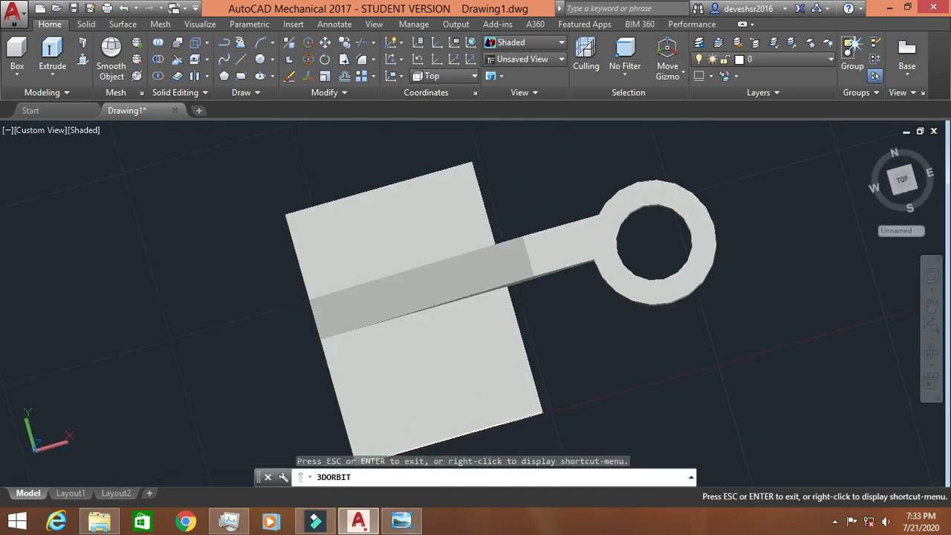
{"action": "left_click", "coordinate": [403, 524]}
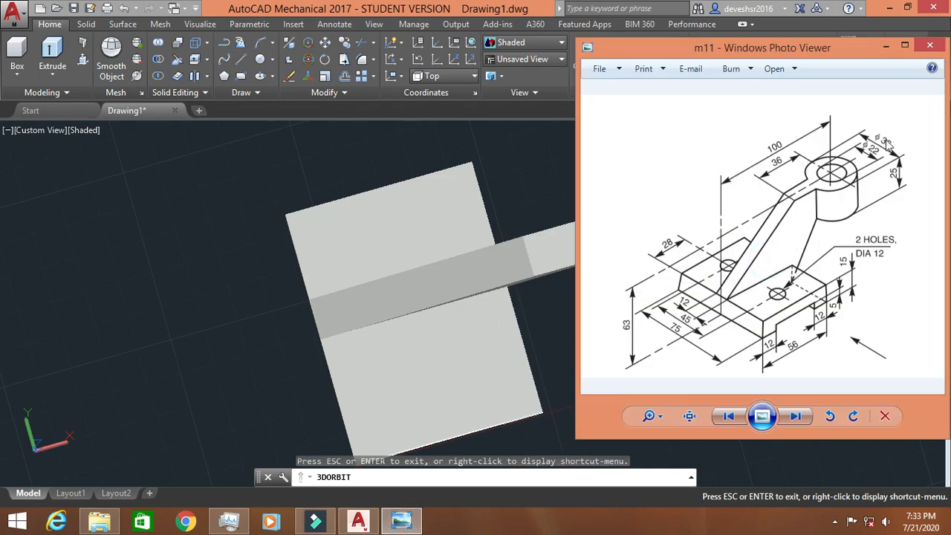
{"action": "left_click", "coordinate": [886, 46]}
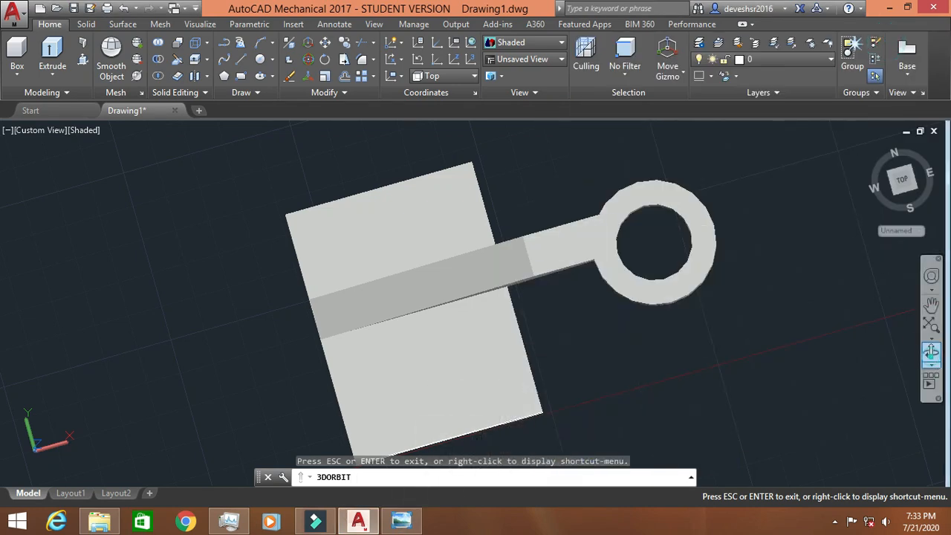
{"action": "left_click_drag", "start_coordinate": [701, 378], "coordinate": [710, 356]}
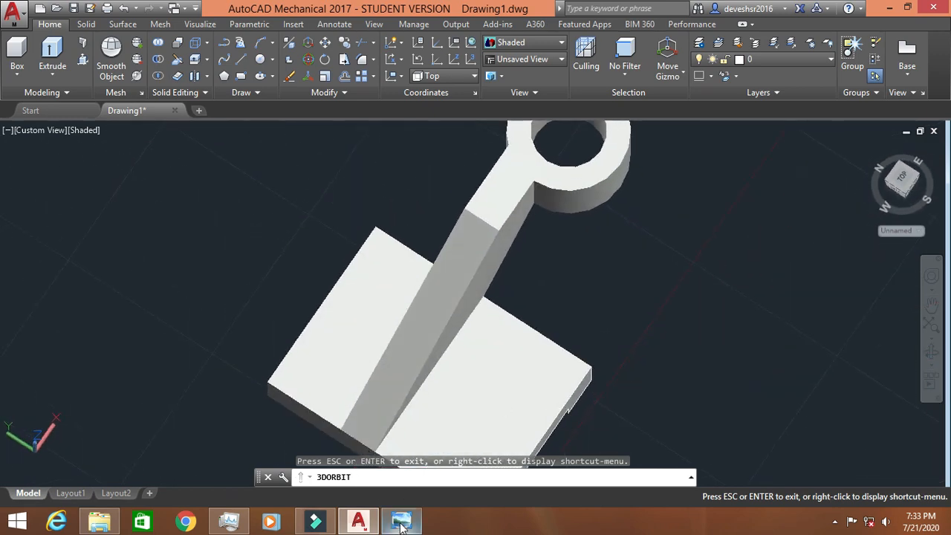
{"action": "left_click", "coordinate": [401, 521]}
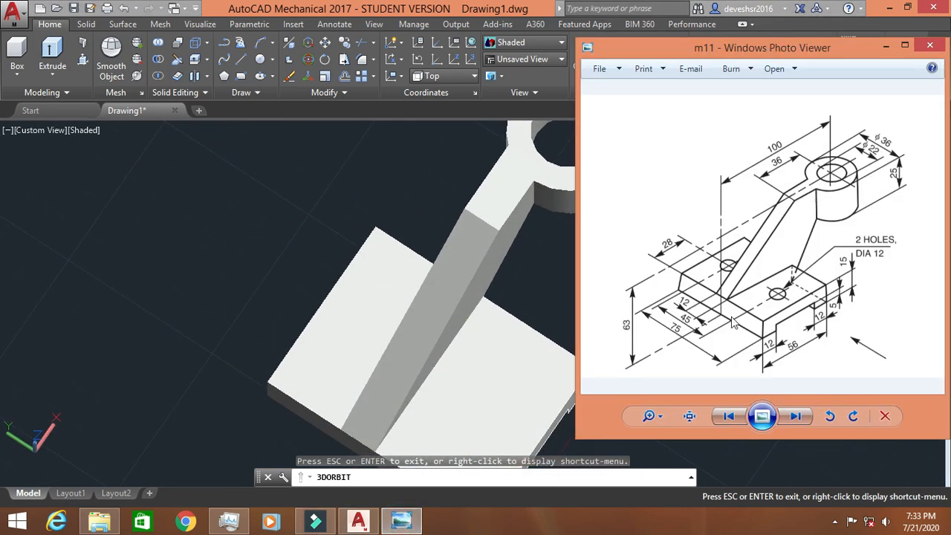
{"action": "left_click", "coordinate": [886, 46]}
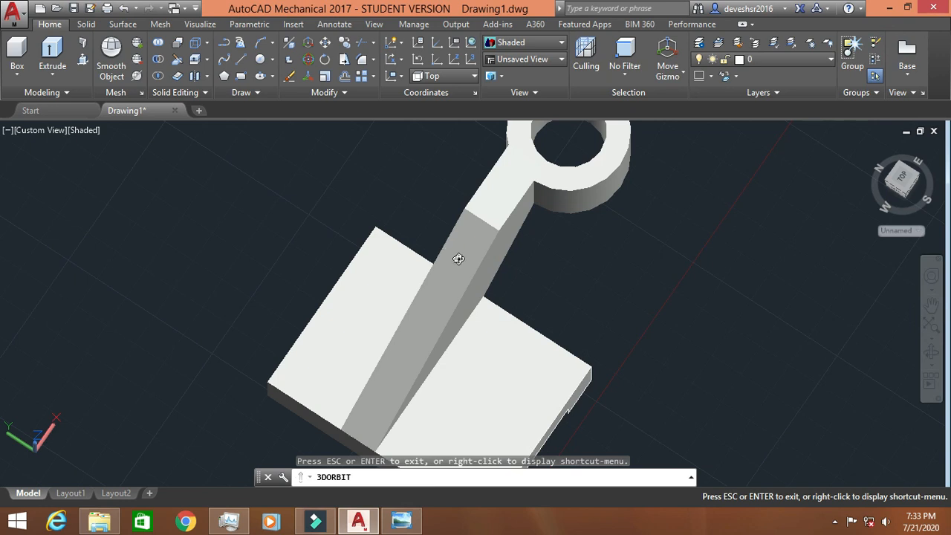
{"action": "key", "text": "Escape"}
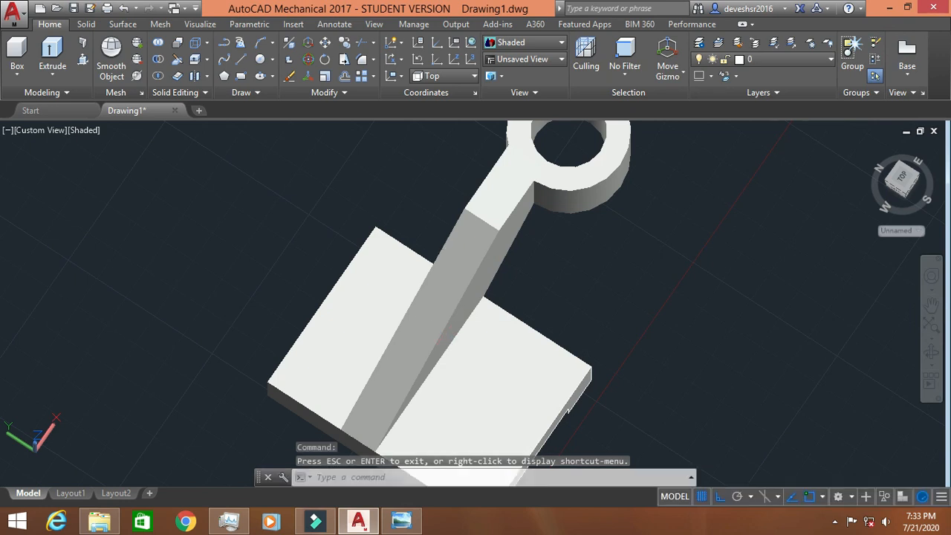
- Try to move the arm solid by 6, using the corner of its top end at the boss as base point
{"action": "type", "text": "m"}
{"action": "key", "text": "Return"}
{"action": "left_click", "coordinate": [441, 322]}
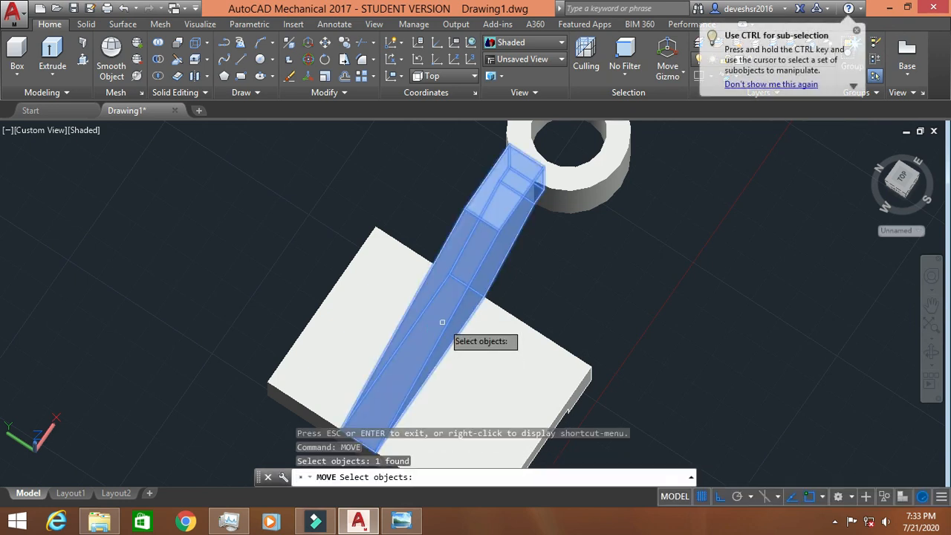
{"action": "key", "text": "Return"}
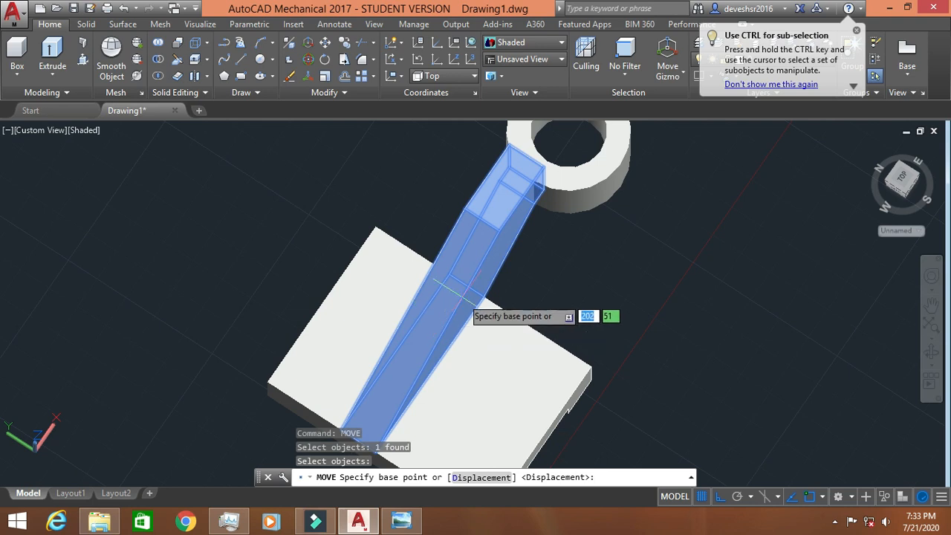
{"action": "left_click", "coordinate": [543, 165]}
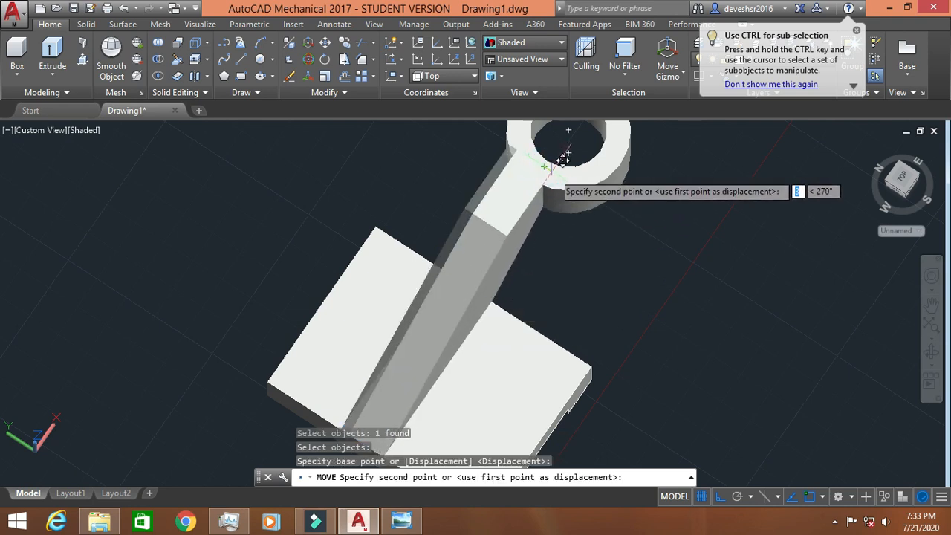
{"action": "type", "text": "6"}
{"action": "key", "text": "Return"}
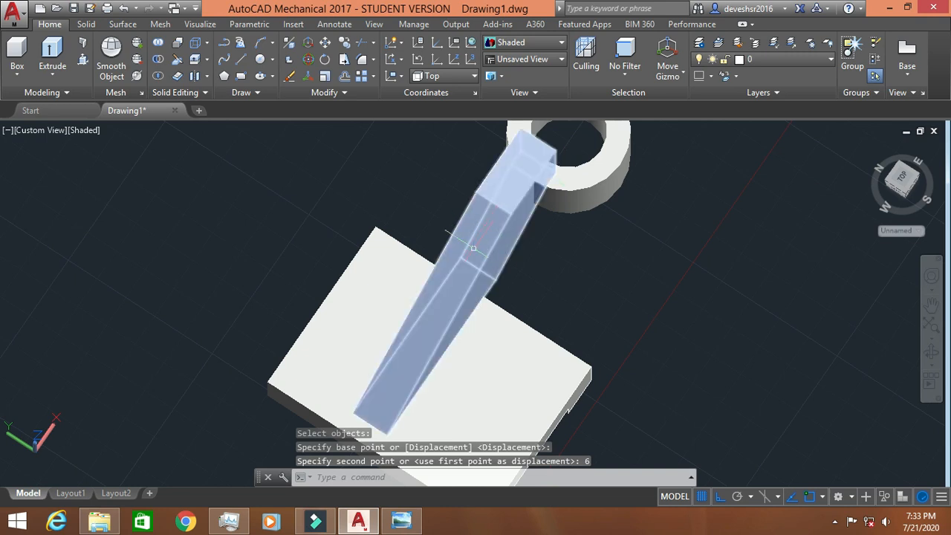
{"action": "middle_click_drag", "start_coordinate": [626, 312], "coordinate": [692, 299]}
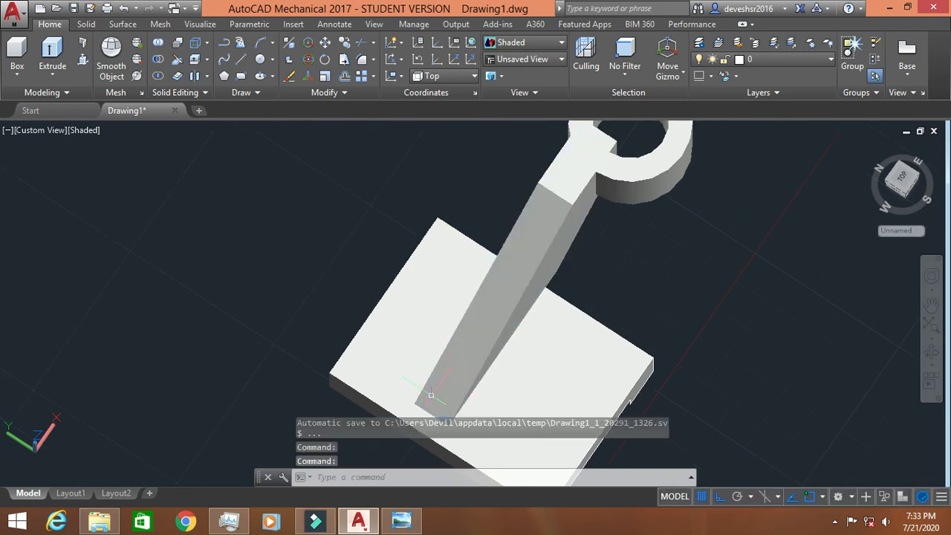
{"action": "key", "text": "ctrl+z"}
{"action": "key", "text": "ctrl+z"}
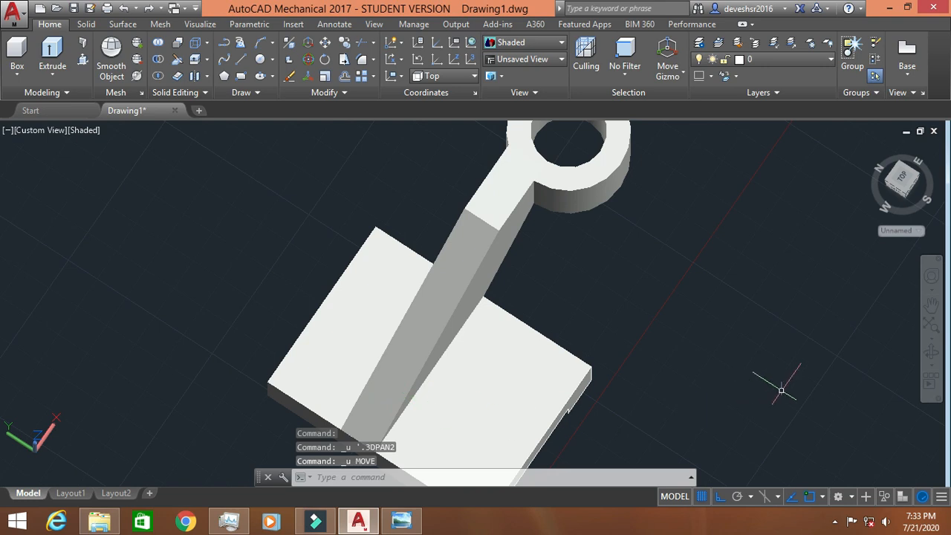
- Move the arm solid 6 along the negative Y direction, using the midpoint of its top end edge as base point
{"action": "middle_click_drag", "start_coordinate": [662, 344], "coordinate": [681, 341]}
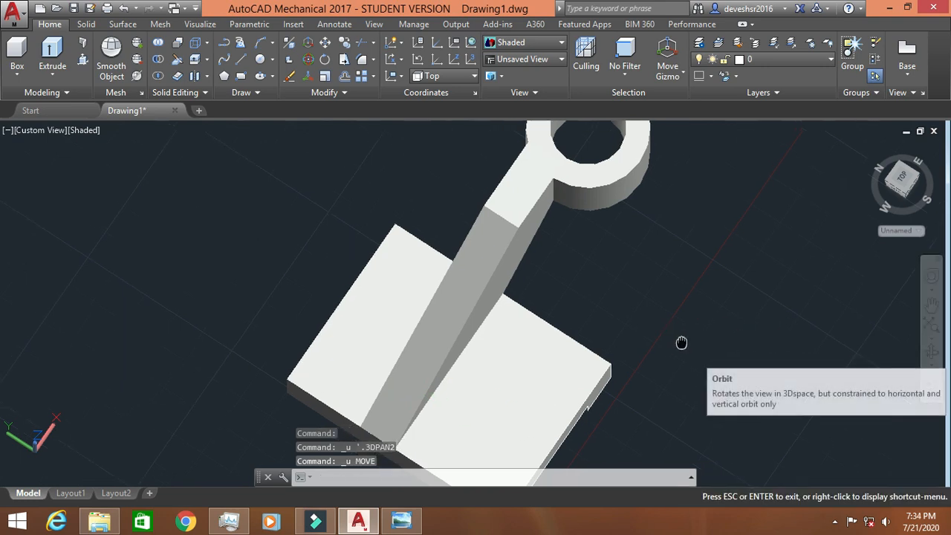
{"action": "left_click", "coordinate": [482, 292]}
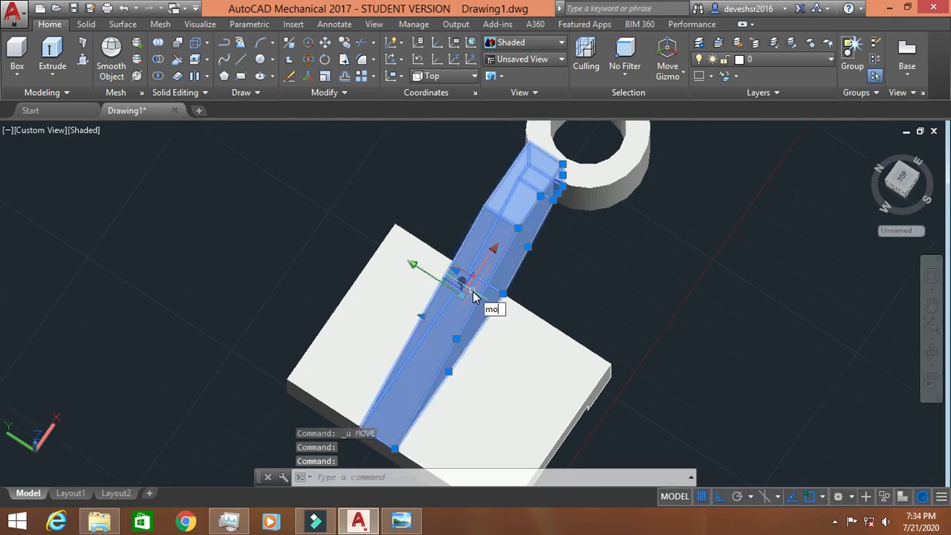
{"action": "type", "text": "move"}
{"action": "key", "text": "Return"}
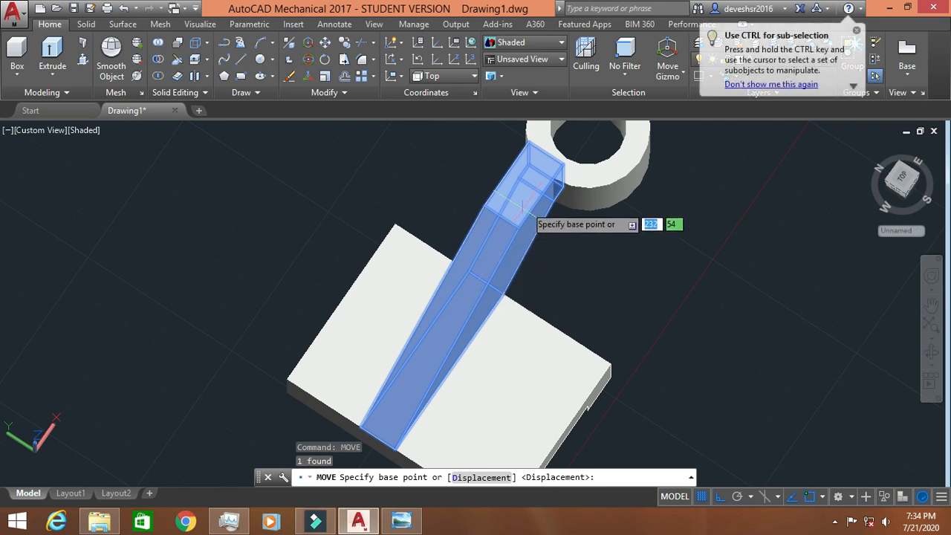
{"action": "left_click", "coordinate": [545, 153]}
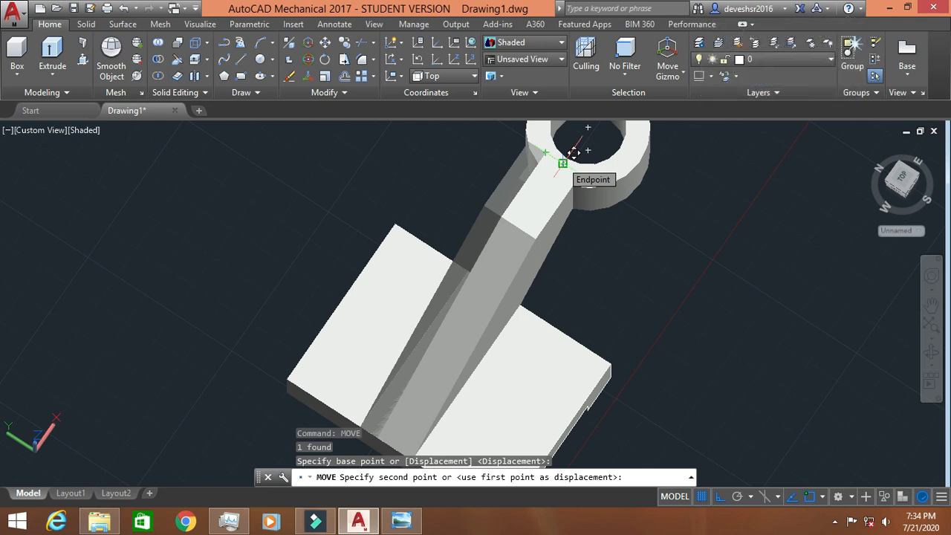
{"action": "type", "text": "6"}
{"action": "key", "text": "Return"}
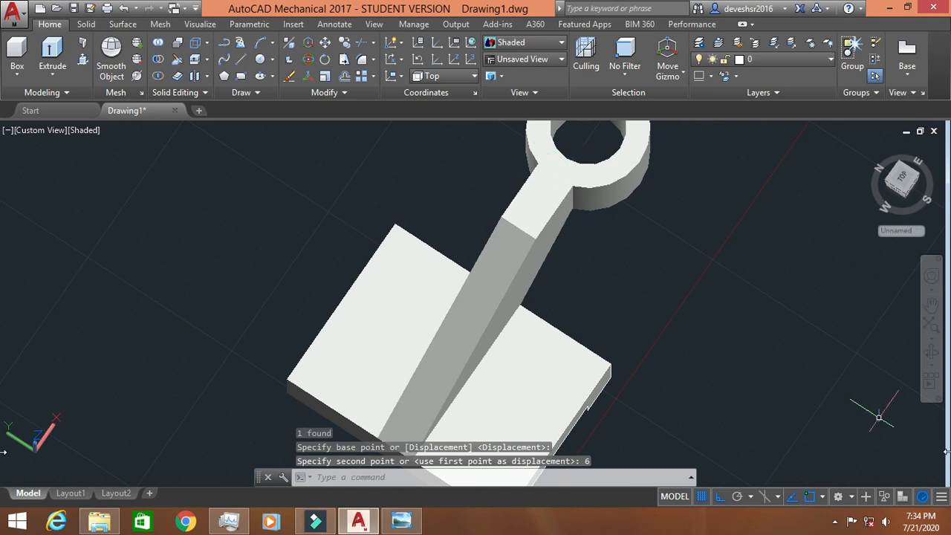
- Orbit to an isometric view of the bracket and compare it with the m11 reference drawing's base and hole dimensions
{"action": "left_click", "coordinate": [931, 356]}
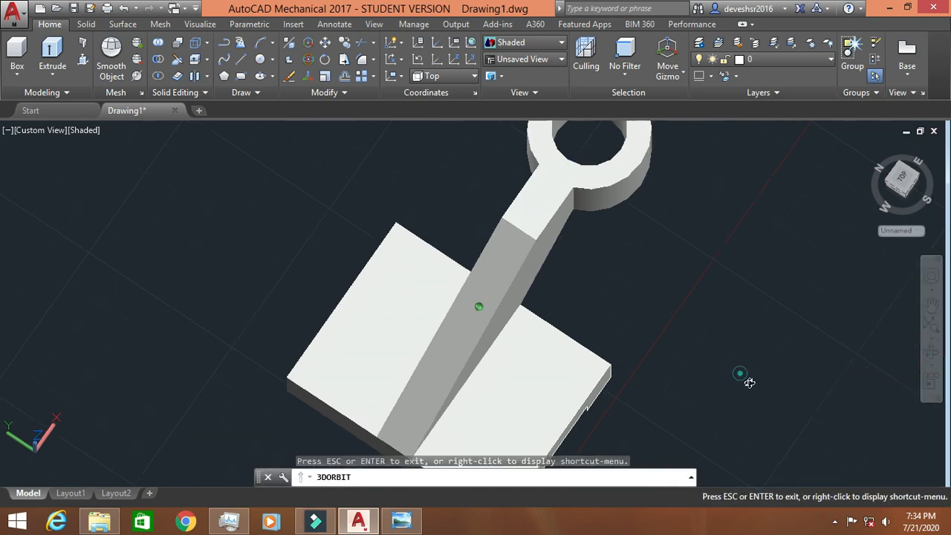
{"action": "left_click_drag", "start_coordinate": [747, 378], "coordinate": [186, 408]}
{"action": "left_click", "coordinate": [411, 524]}
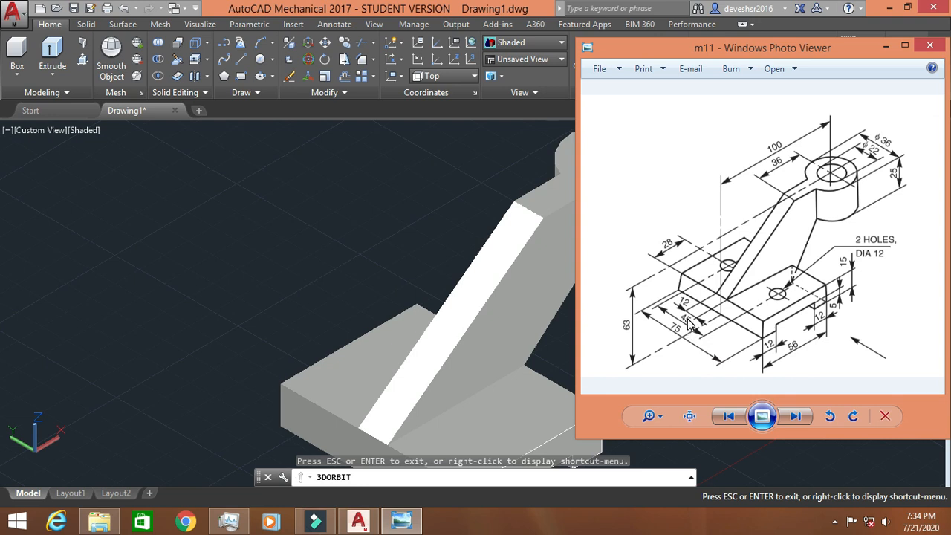
{"action": "left_click", "coordinate": [883, 47]}
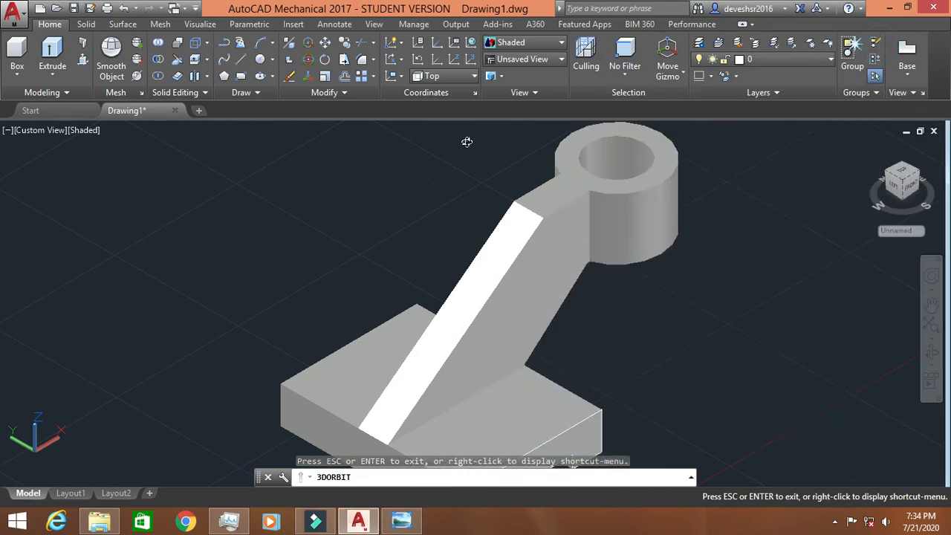
{"action": "left_click_drag", "start_coordinate": [207, 224], "coordinate": [106, 170]}
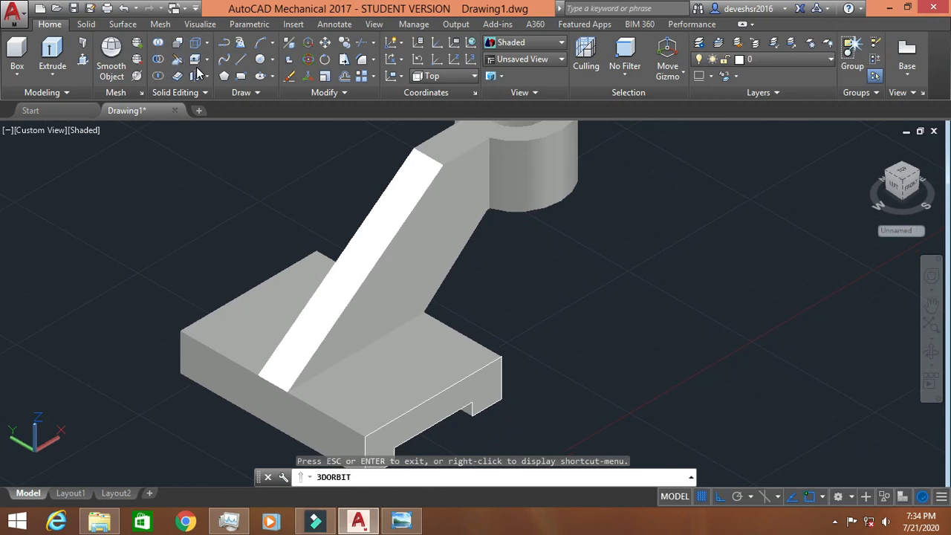
{"action": "key", "text": "Escape"}
- Try to start a circle centred at a midpoint snap on the base's top face beside the arm
{"action": "left_click", "coordinate": [261, 60]}
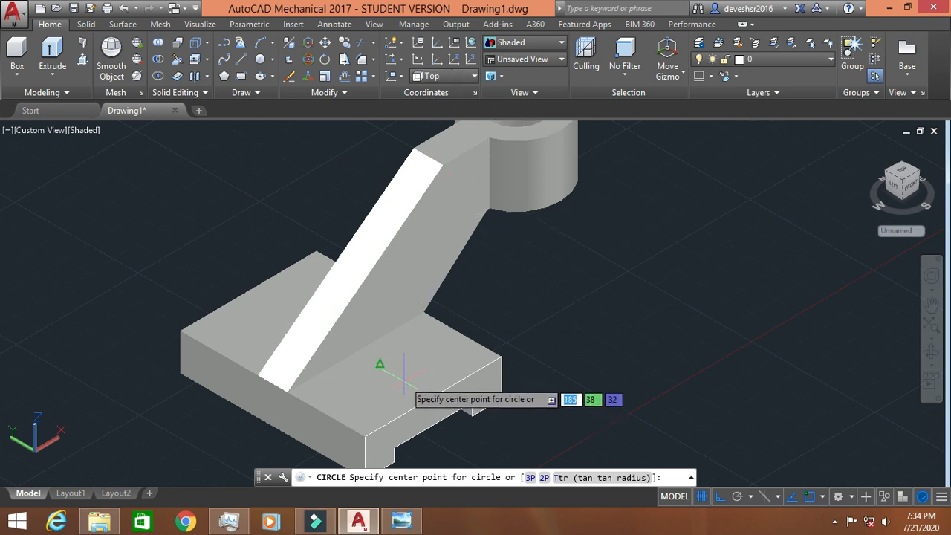
{"action": "left_click", "coordinate": [378, 363]}
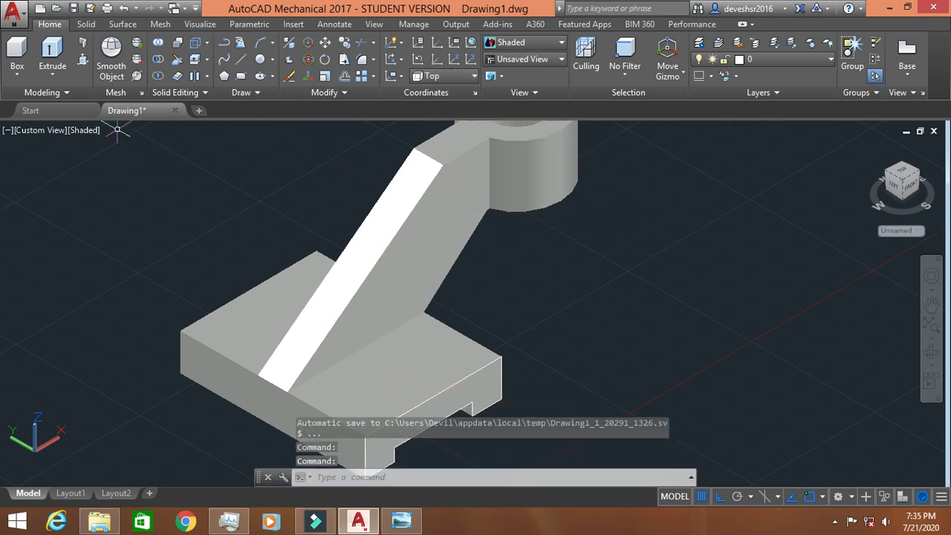
- In the Top view, draw a 12-diameter circle centred on the midpoint of the base's far (+Y) short edge
{"action": "left_click", "coordinate": [47, 132]}
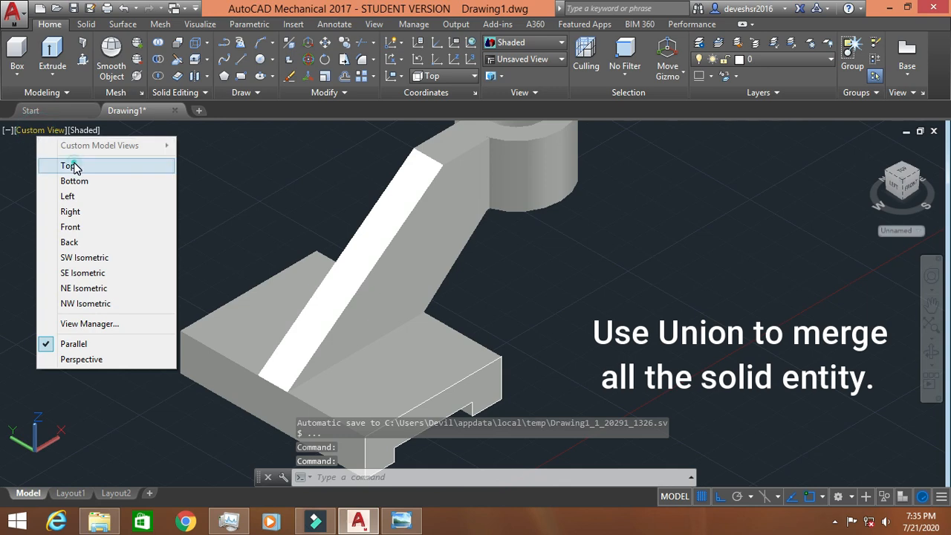
{"action": "left_click", "coordinate": [69, 165]}
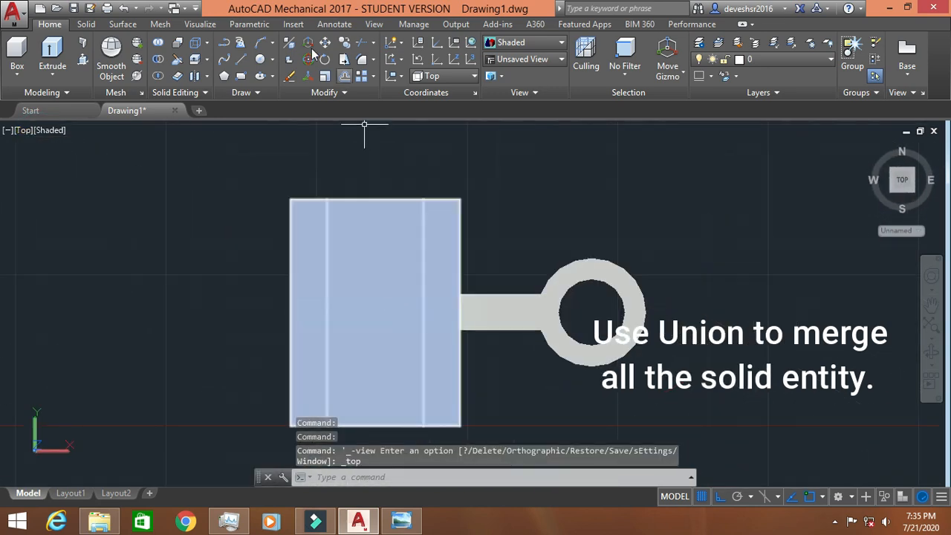
{"action": "double_click", "coordinate": [260, 60]}
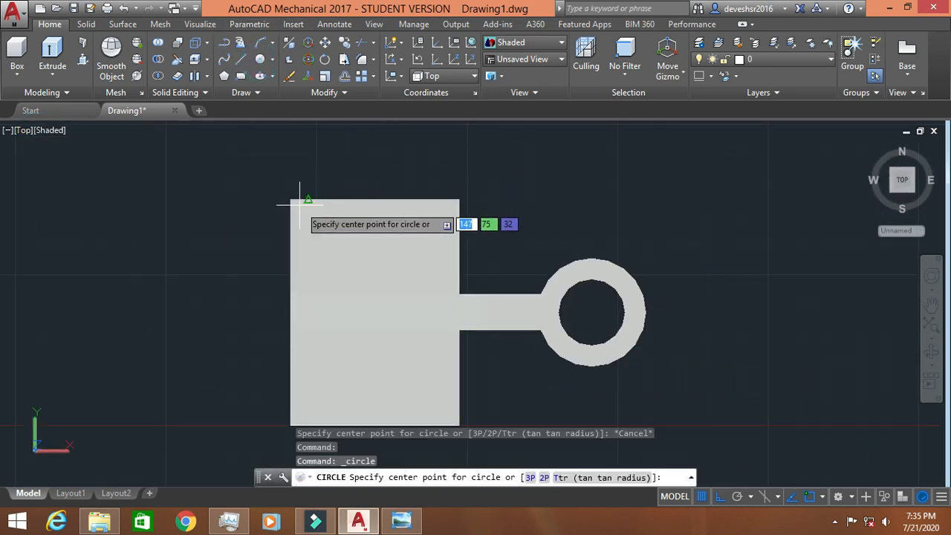
{"action": "left_click", "coordinate": [375, 199]}
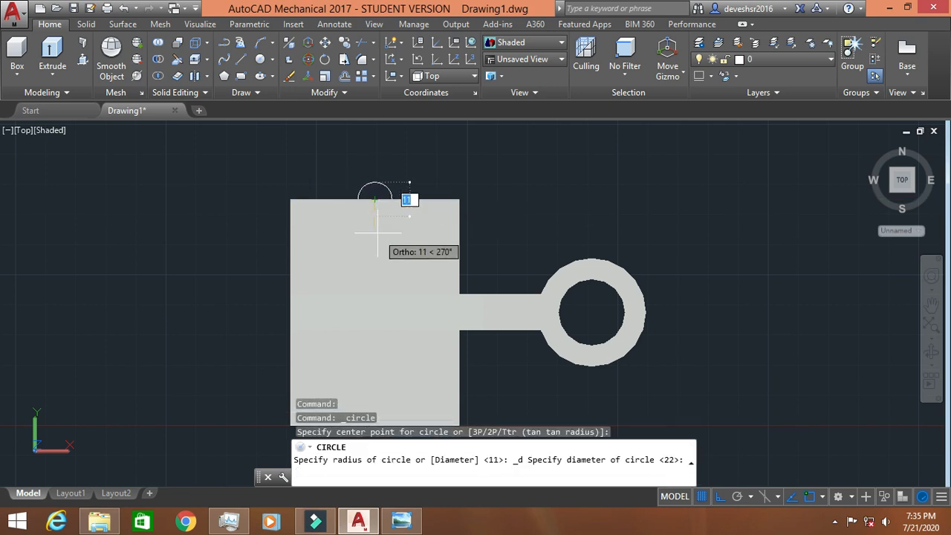
{"action": "type", "text": "12"}
{"action": "key", "text": "Return"}
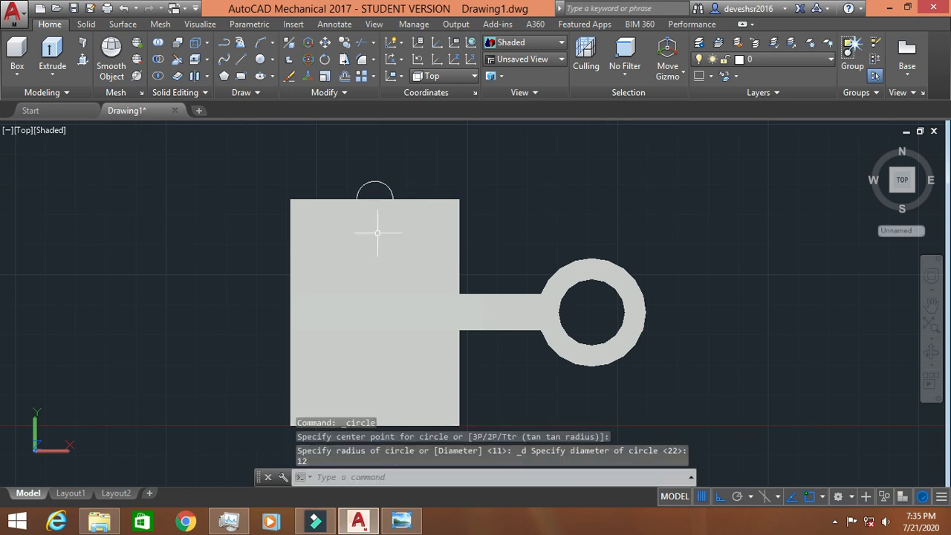
- Draw a matching 12-diameter circle centred on the midpoint of the base's opposite (-Y) edge
{"action": "middle_click_drag", "start_coordinate": [377, 232], "coordinate": [336, 205]}
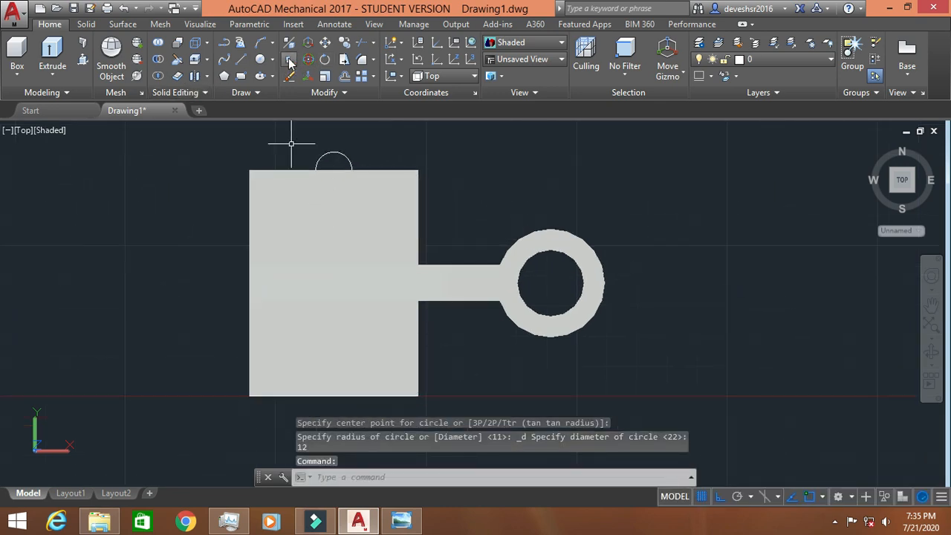
{"action": "left_click", "coordinate": [272, 60]}
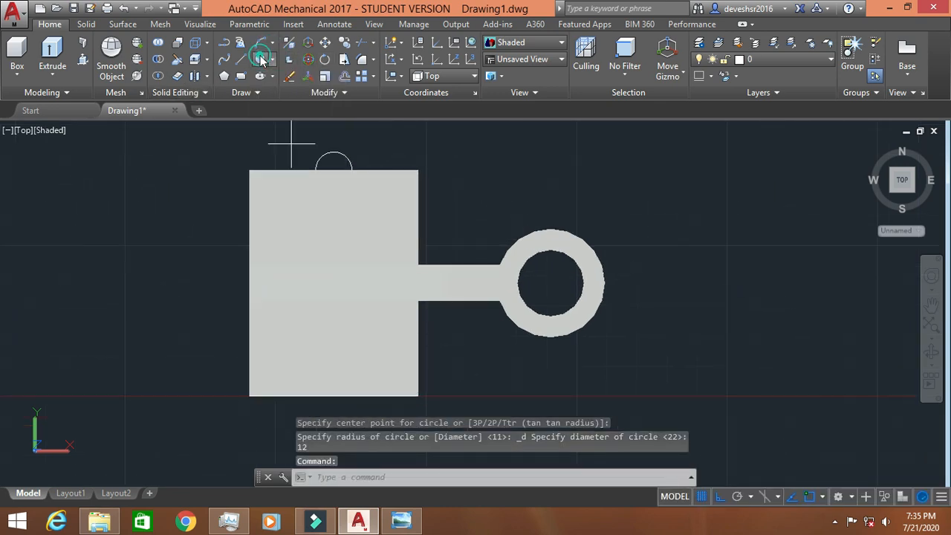
{"action": "left_click", "coordinate": [334, 396]}
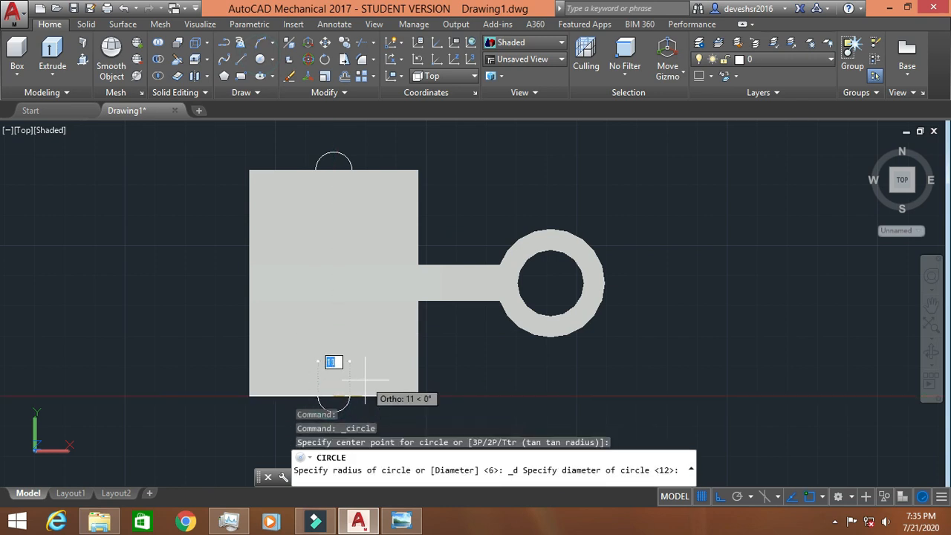
{"action": "type", "text": "12"}
{"action": "key", "text": "Return"}
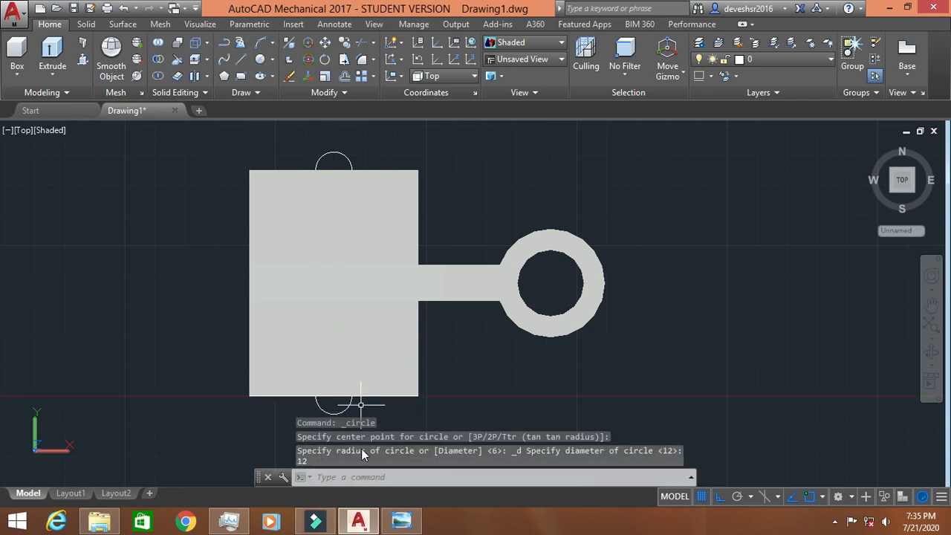
- Check the hole positions in the m11 reference drawing and move the -Y edge circle 15 inward along positive Y from its centre
{"action": "left_click", "coordinate": [401, 520]}
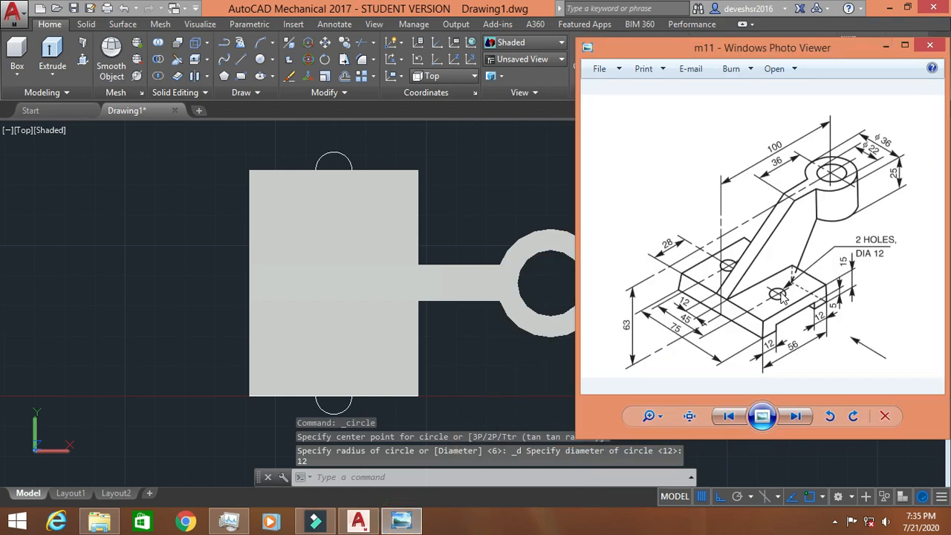
{"action": "left_click", "coordinate": [886, 46]}
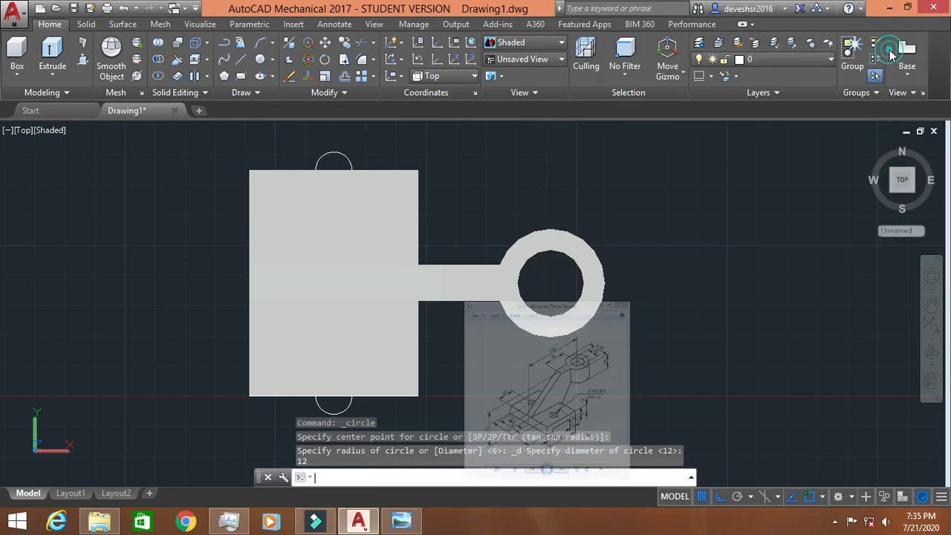
{"action": "left_click", "coordinate": [321, 405]}
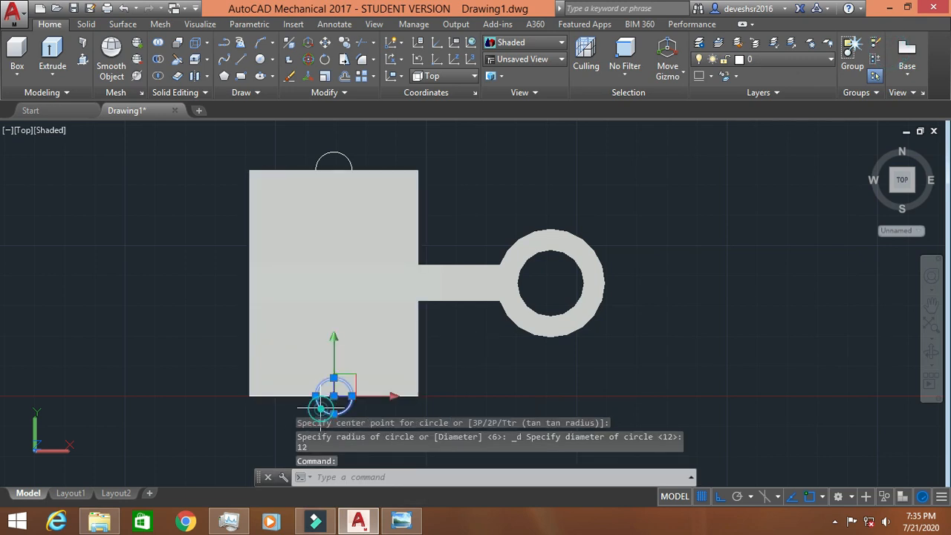
{"action": "type", "text": "opve"}
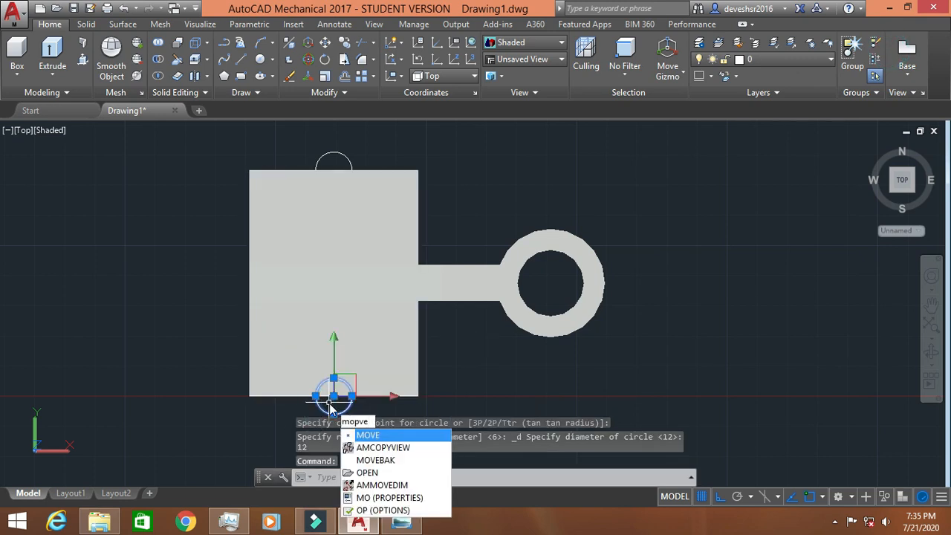
{"action": "key", "text": "Return"}
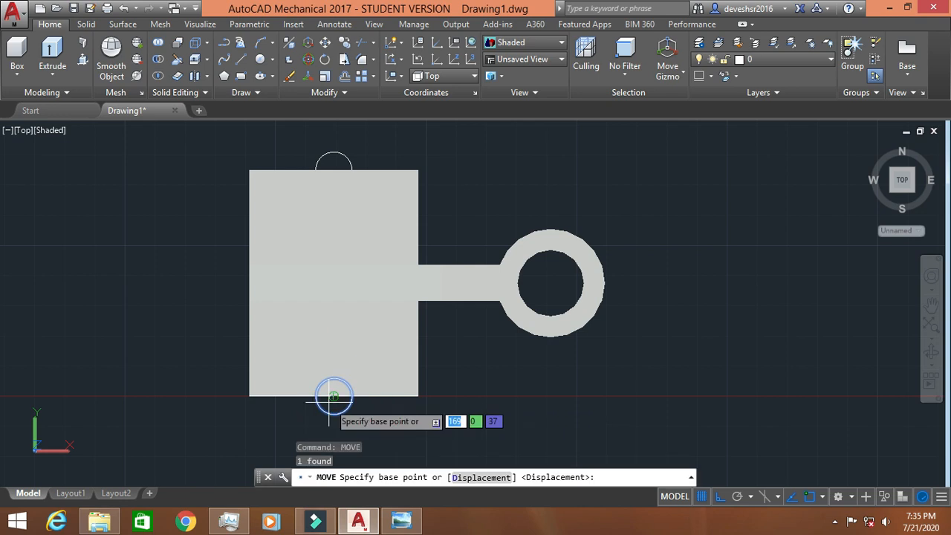
{"action": "left_click", "coordinate": [333, 397]}
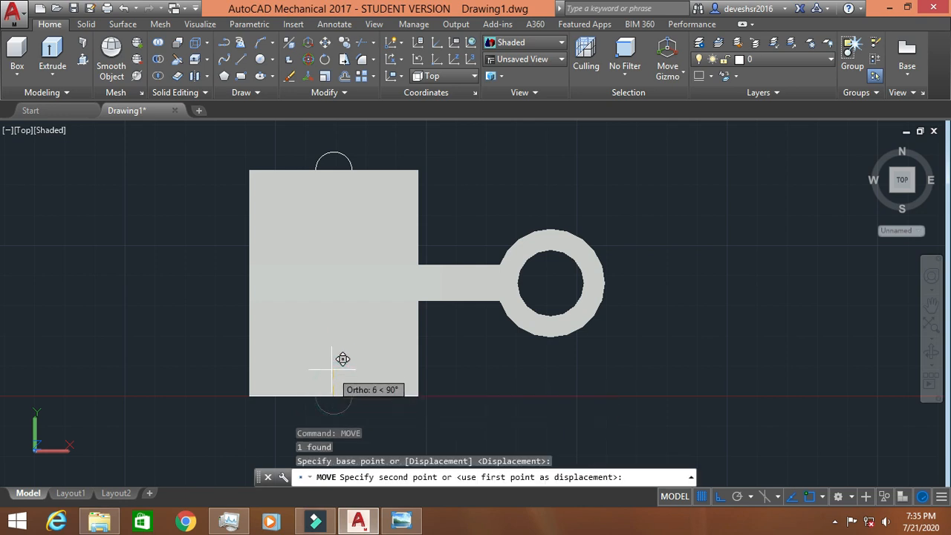
{"action": "type", "text": "15"}
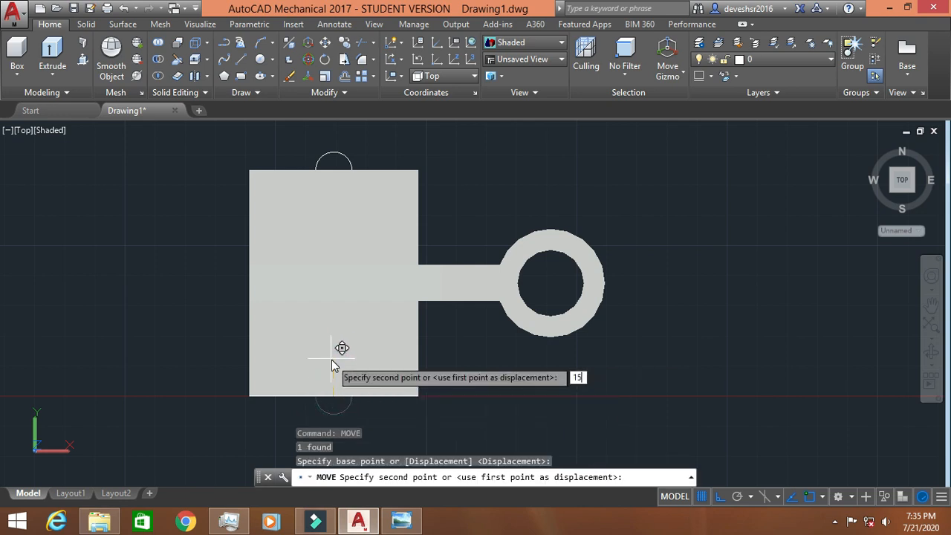
{"action": "key", "text": "Return"}
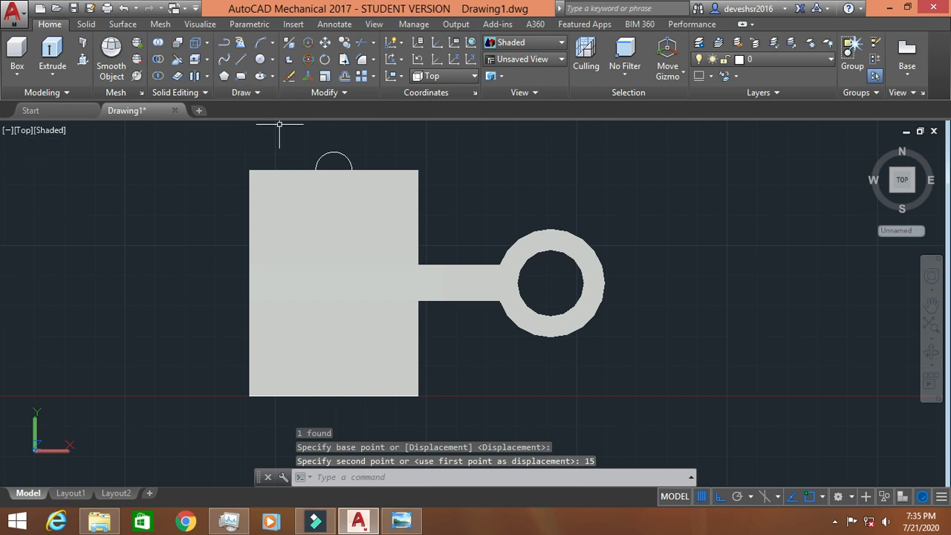
- Move the circle on the base's +Y edge 15 inward along negative Y from its centre
{"action": "left_click", "coordinate": [335, 170]}
{"action": "left_click", "coordinate": [333, 171]}
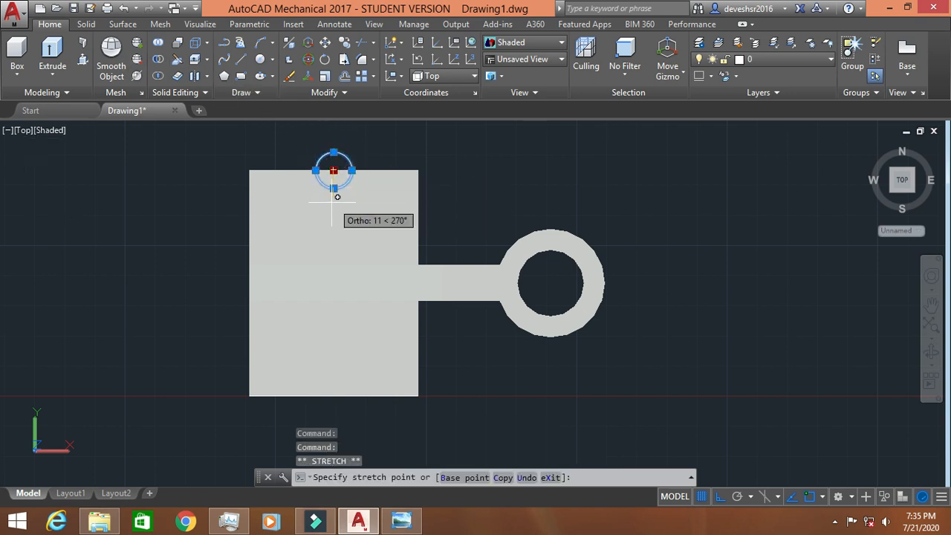
{"action": "type", "text": "move"}
{"action": "key", "text": "Return"}
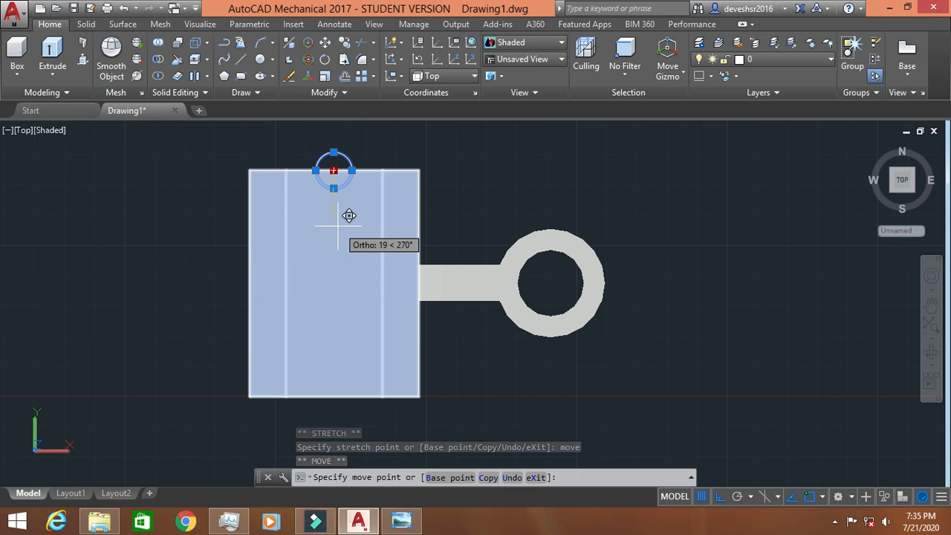
{"action": "type", "text": "15"}
{"action": "key", "text": "Return"}
{"action": "key", "text": "Return"}
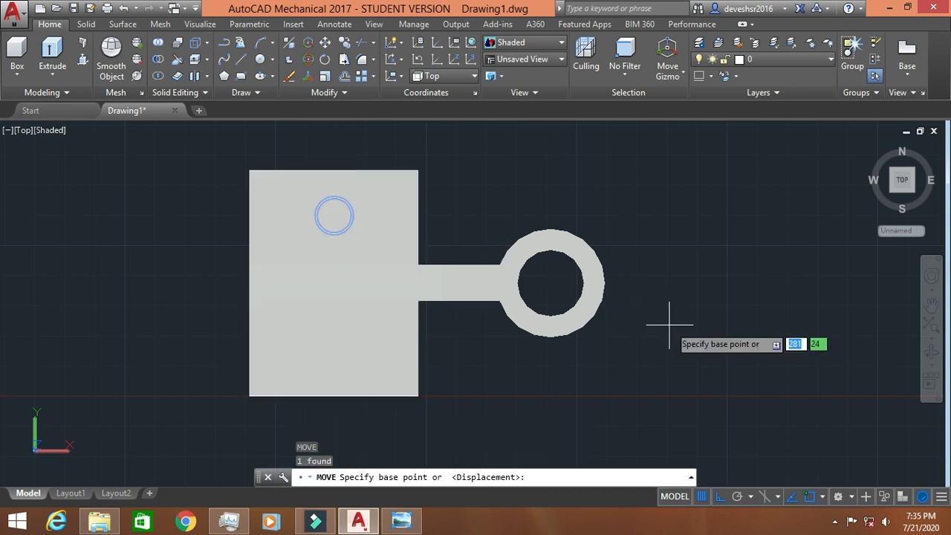
- Presspull both 12-diameter circles from the underside through the base to cut the two holes
{"action": "left_click", "coordinate": [929, 357]}
{"action": "left_click_drag", "start_coordinate": [802, 361], "coordinate": [542, 293]}
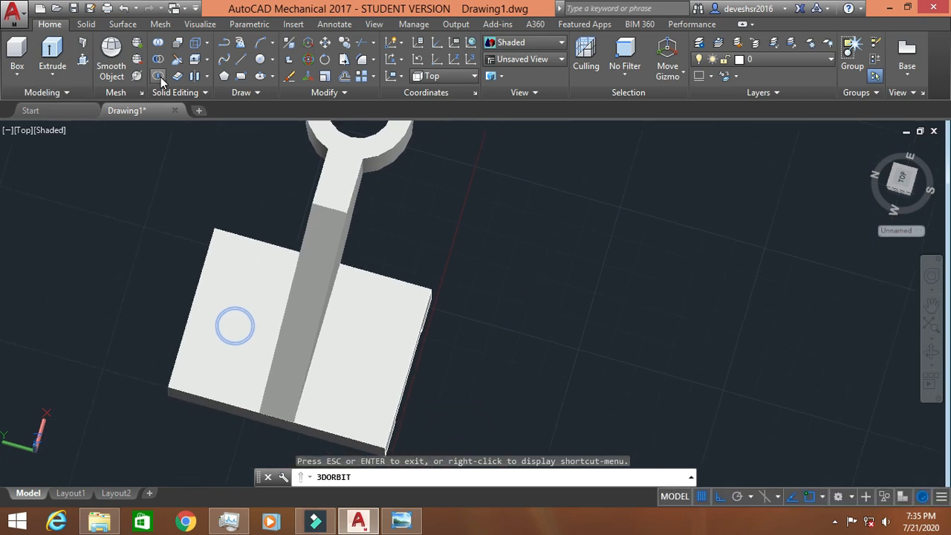
{"action": "left_click", "coordinate": [82, 60]}
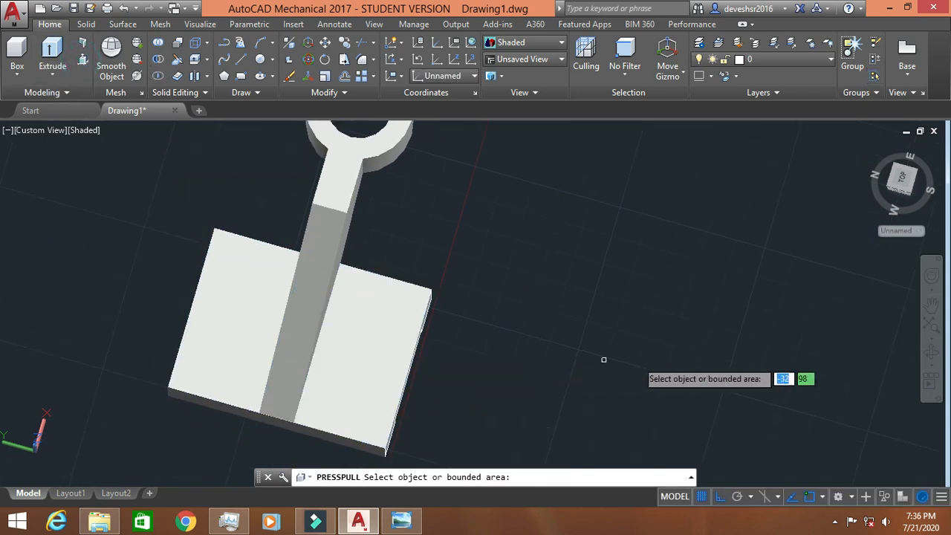
{"action": "left_click", "coordinate": [937, 355]}
{"action": "left_click_drag", "start_coordinate": [643, 361], "coordinate": [397, 277]}
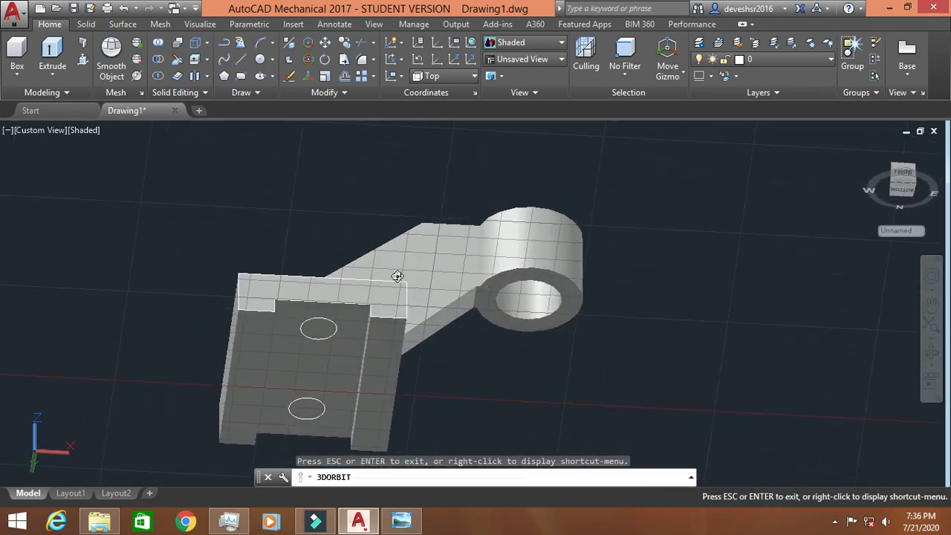
{"action": "key", "text": "Escape"}
{"action": "left_click", "coordinate": [319, 328]}
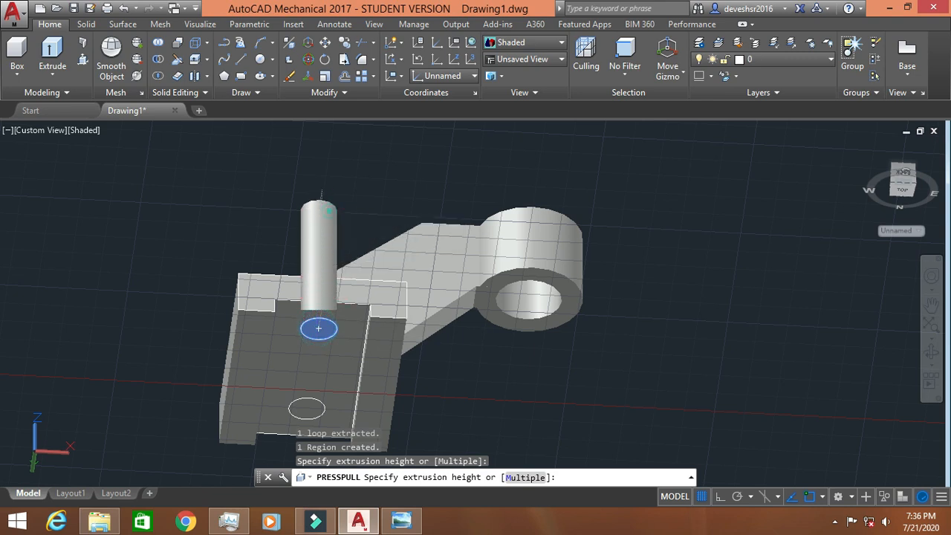
{"action": "left_click", "coordinate": [322, 212]}
{"action": "left_click", "coordinate": [308, 412]}
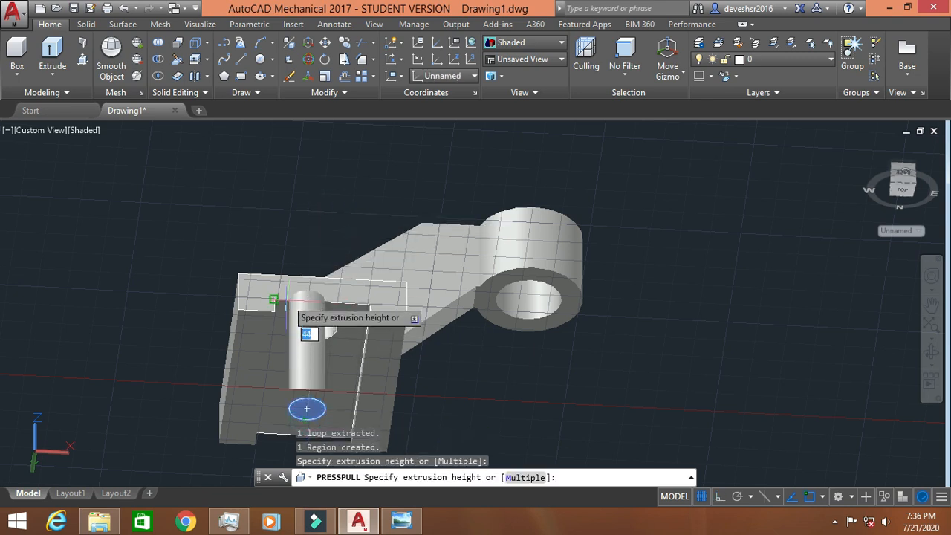
{"action": "left_click", "coordinate": [311, 213]}
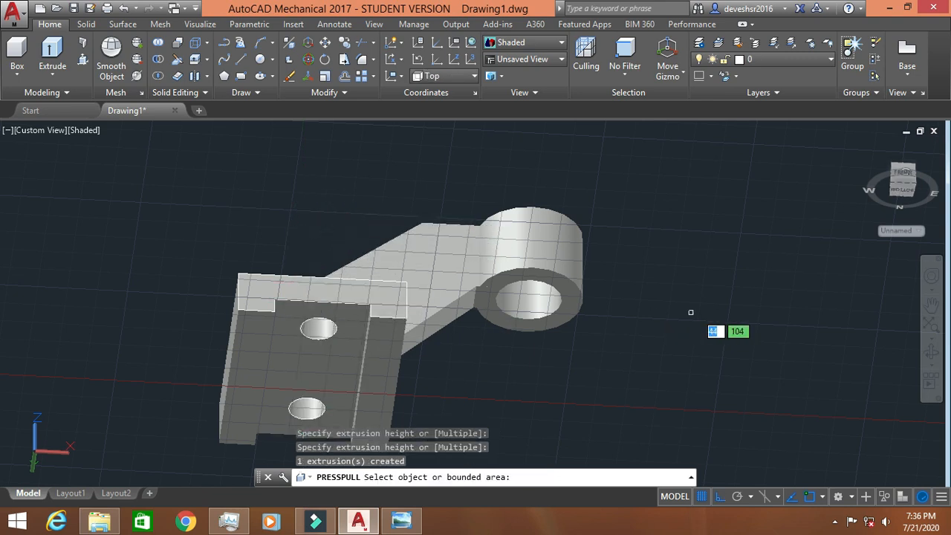
- Union the base, arm and boss into a single solid, selecting the whole bracket
{"action": "left_click", "coordinate": [932, 354]}
{"action": "left_click_drag", "start_coordinate": [741, 304], "coordinate": [732, 397]}
{"action": "key", "text": "Escape"}
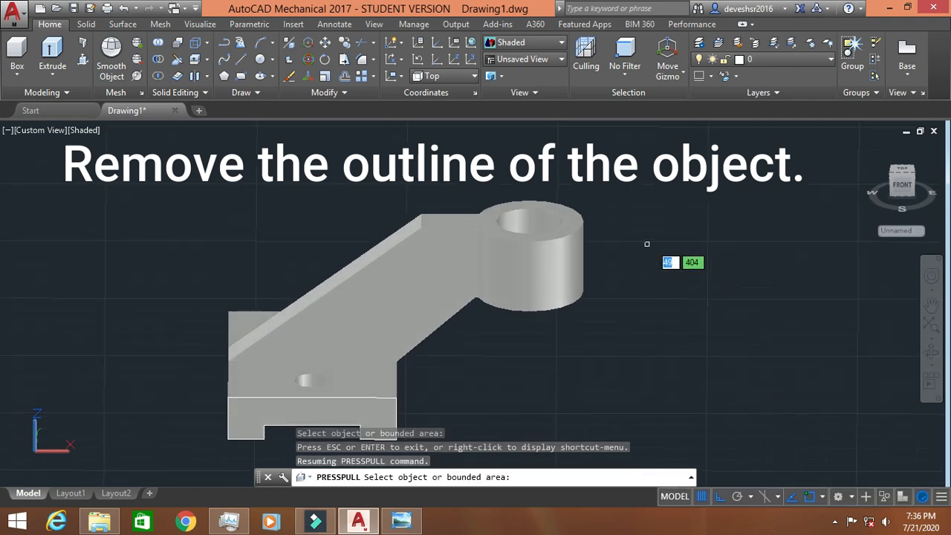
{"action": "scroll", "coordinate": [649, 227], "scroll_direction": "down", "scroll_amount": 2}
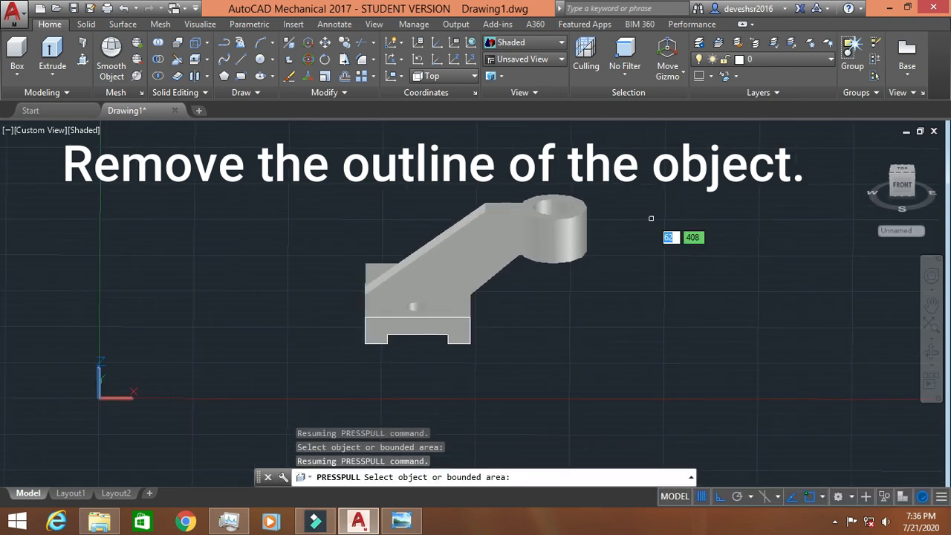
{"action": "key", "text": "Escape"}
{"action": "type", "text": "union"}
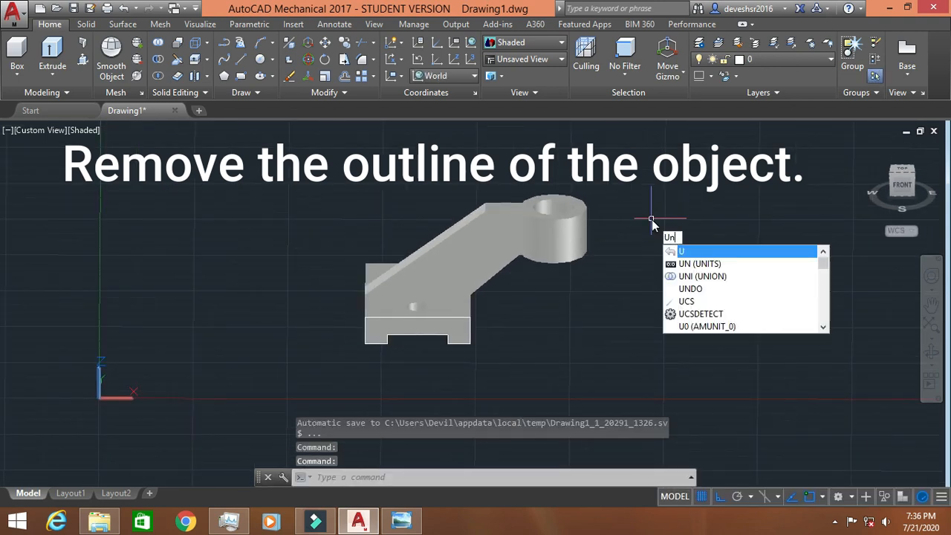
{"action": "key", "text": "Return"}
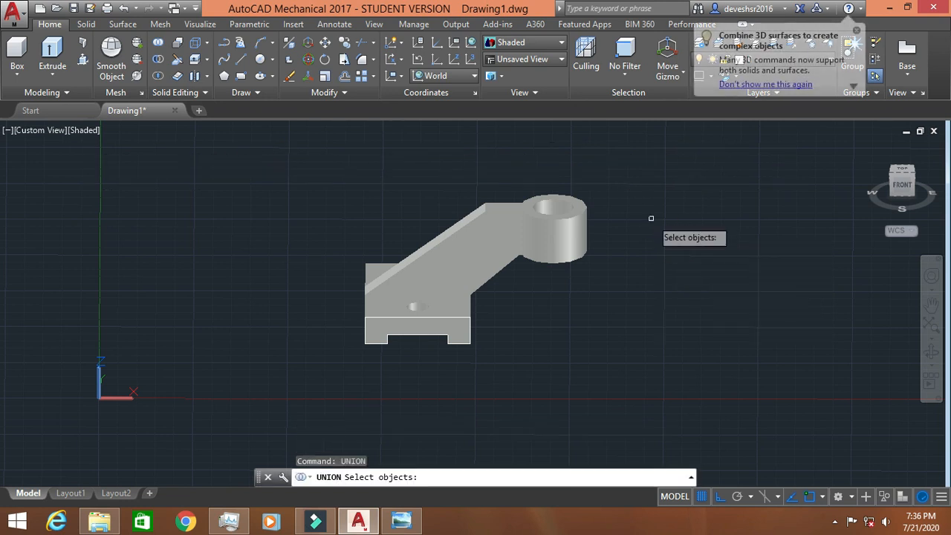
{"action": "mouse_move", "coordinate": [639, 183]}
{"action": "left_mouse_down"}
{"action": "mouse_move", "coordinate": [312, 272]}
{"action": "mouse_move", "coordinate": [616, 431]}
{"action": "left_mouse_up"}
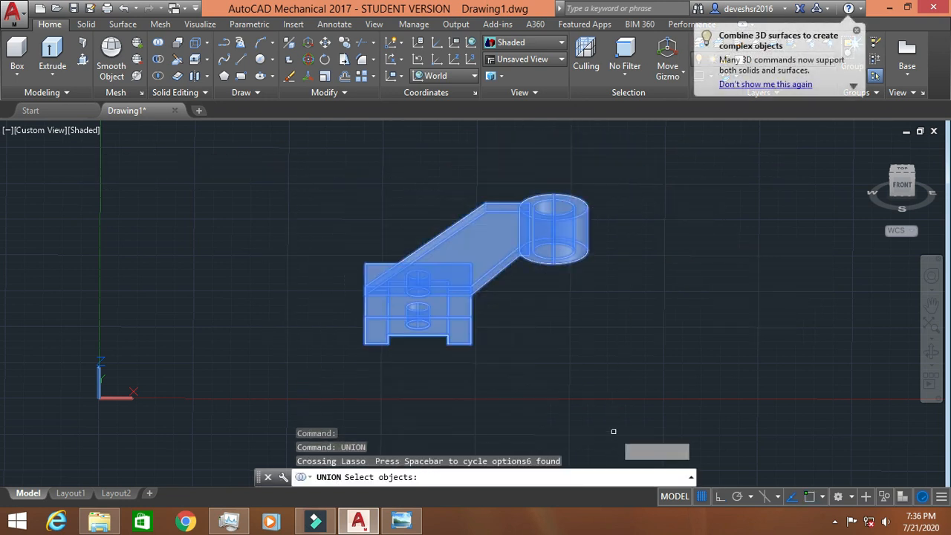
{"action": "key", "text": "Return"}
- Move the merged bracket aside along positive X and delete the leftover base profile and the two hole circles
{"action": "left_click", "coordinate": [512, 247]}
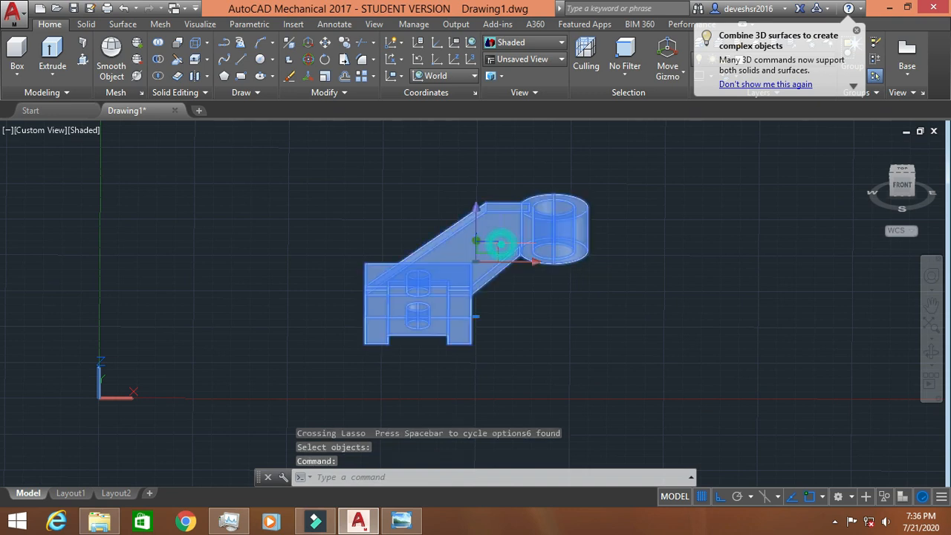
{"action": "left_click_drag", "start_coordinate": [579, 232], "coordinate": [850, 223]}
{"action": "mouse_move", "coordinate": [502, 257]}
{"action": "left_mouse_down"}
{"action": "mouse_move", "coordinate": [453, 241]}
{"action": "mouse_move", "coordinate": [345, 404]}
{"action": "mouse_move", "coordinate": [582, 396]}
{"action": "left_mouse_up"}
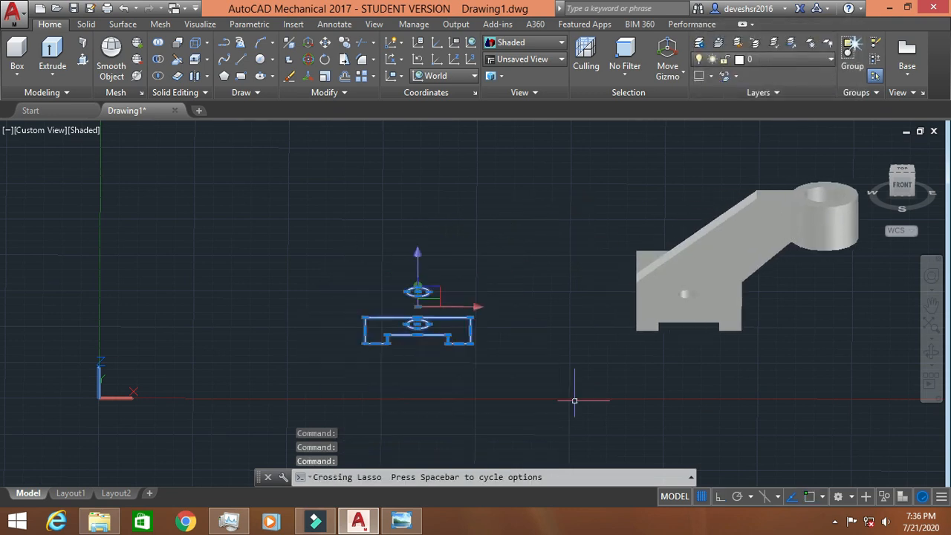
{"action": "key", "text": "Delete"}
{"action": "mouse_move", "coordinate": [765, 350]}
{"action": "middle_mouse_down"}
{"action": "mouse_move", "coordinate": [550, 359]}
{"action": "mouse_move", "coordinate": [528, 346]}
{"action": "middle_mouse_up"}
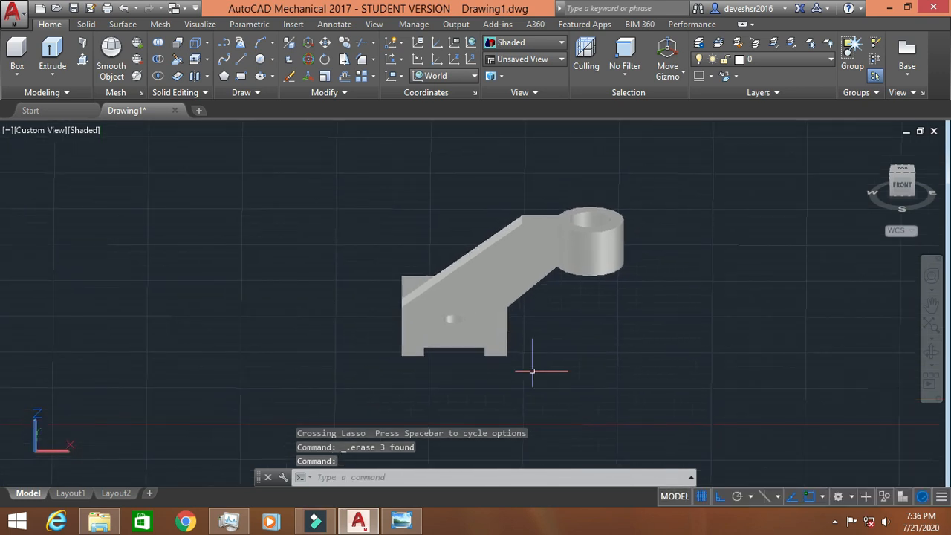
{"action": "scroll", "coordinate": [556, 318], "scroll_direction": "up", "scroll_amount": 3}
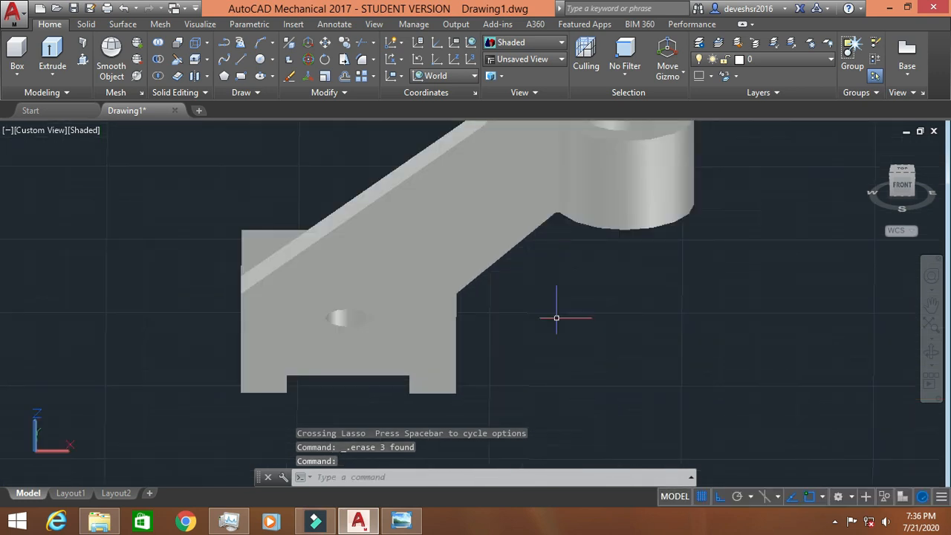
- Show the bracket in the SW Isometric view and compare it with the m11 reference drawing
{"action": "left_click", "coordinate": [25, 131]}
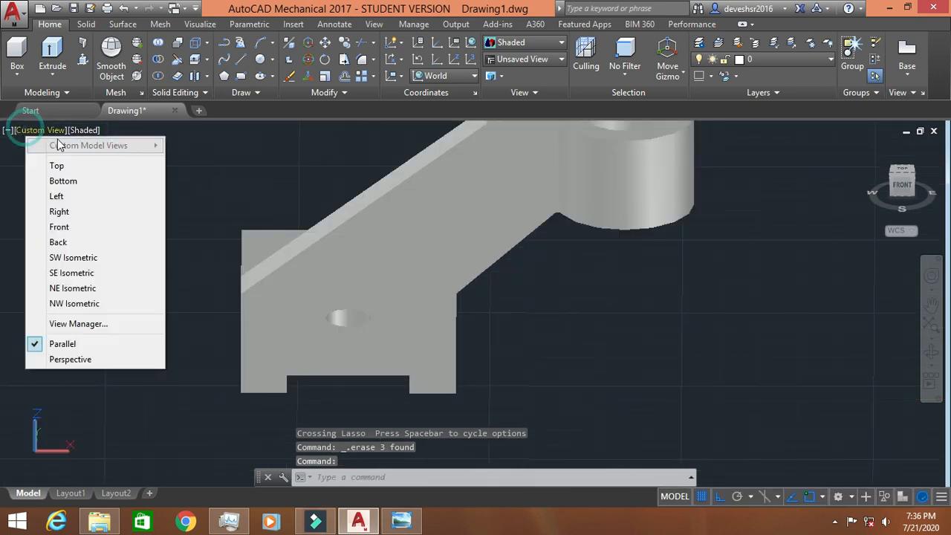
{"action": "left_click", "coordinate": [71, 255]}
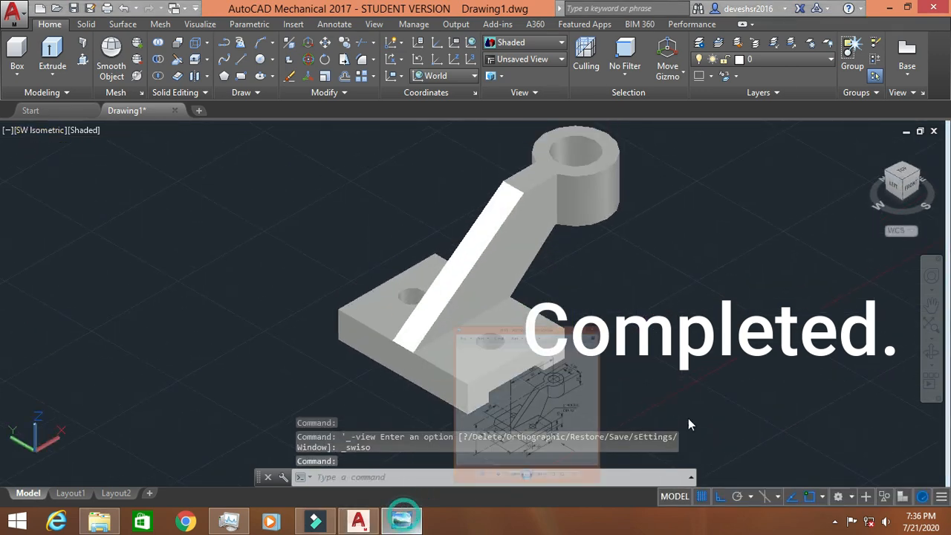
{"action": "left_click", "coordinate": [400, 522]}
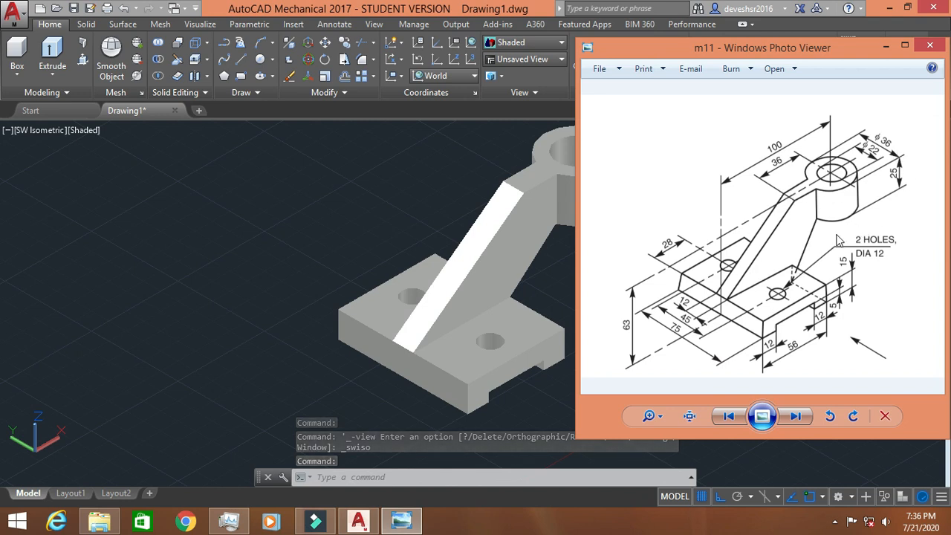
{"action": "left_click", "coordinate": [885, 46]}
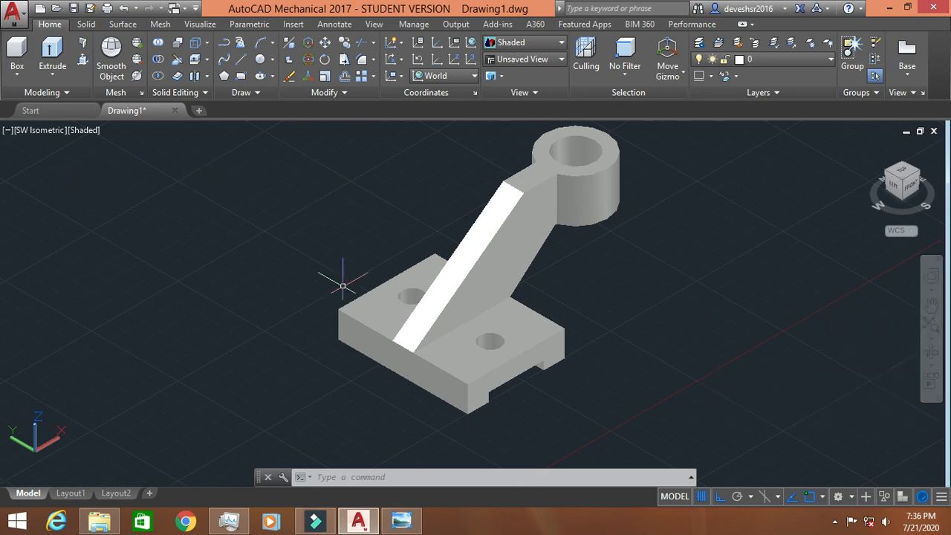
- Set the merged bracket solid's colour to Blue in its properties
{"action": "left_click", "coordinate": [394, 307]}
{"action": "right_click", "coordinate": [438, 313]}
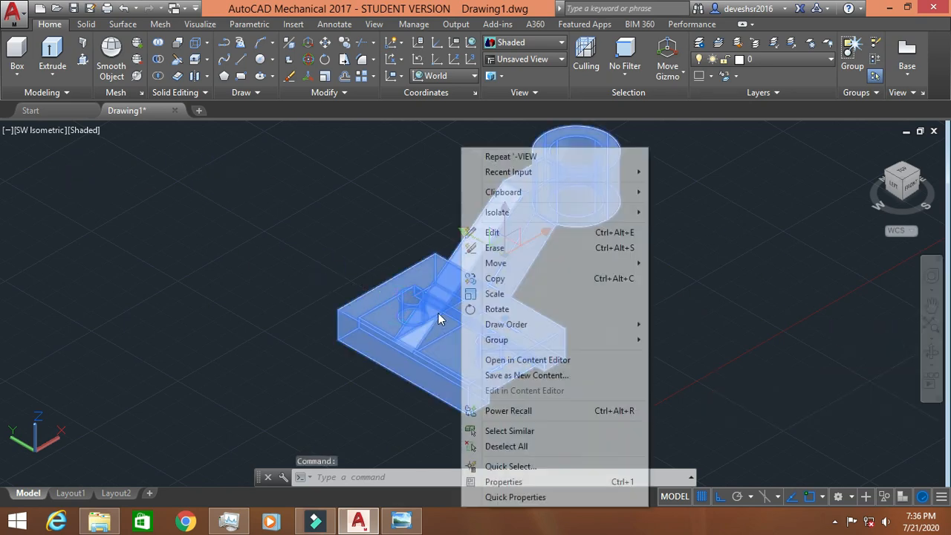
{"action": "left_click", "coordinate": [494, 480]}
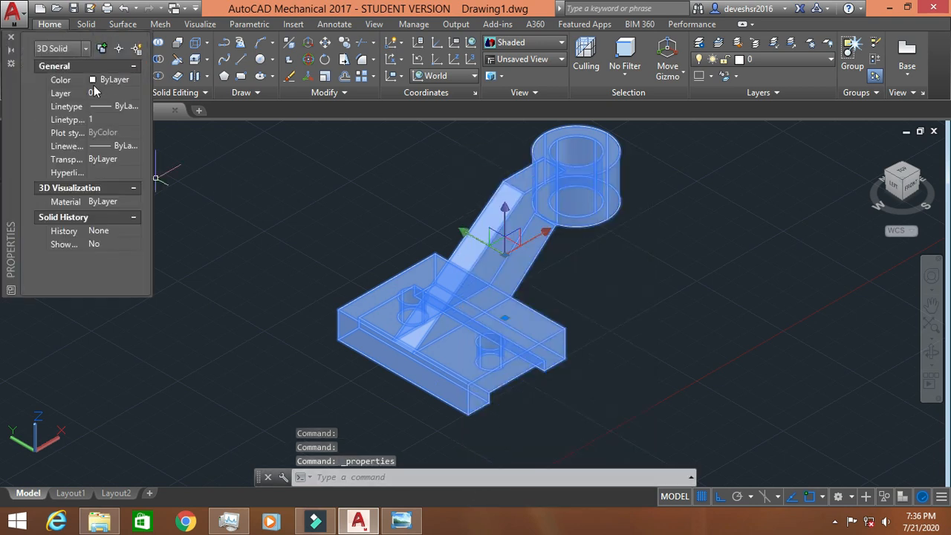
{"action": "left_click", "coordinate": [111, 80]}
{"action": "left_click", "coordinate": [135, 80]}
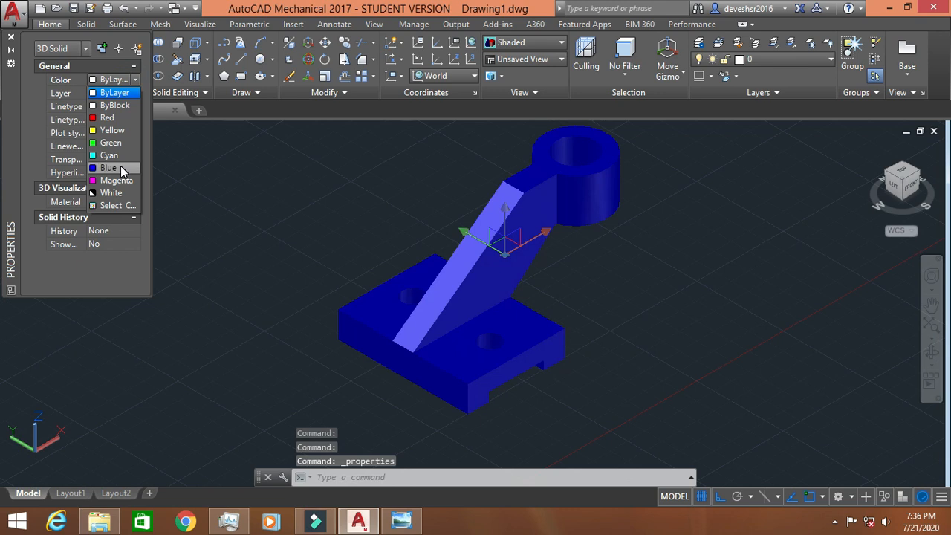
{"action": "left_click", "coordinate": [112, 167]}
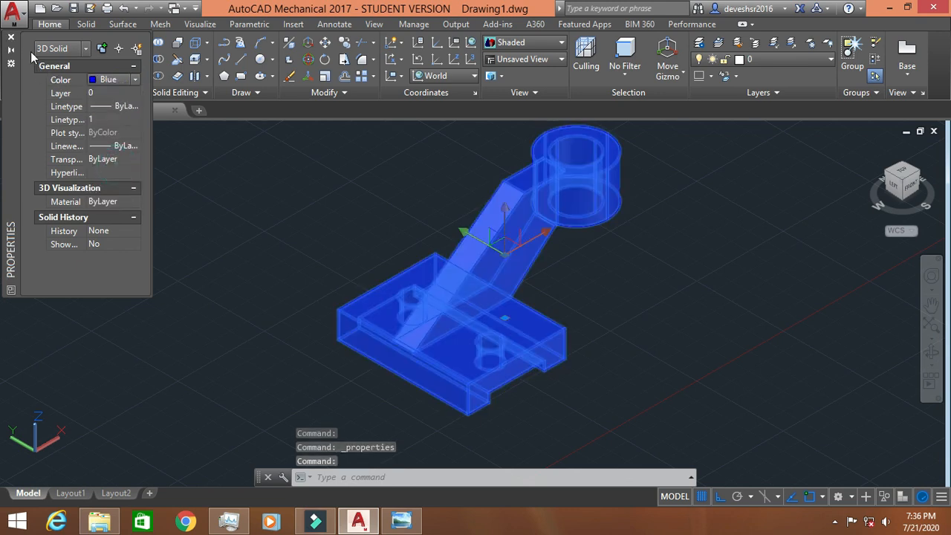
{"action": "left_click", "coordinate": [10, 39]}
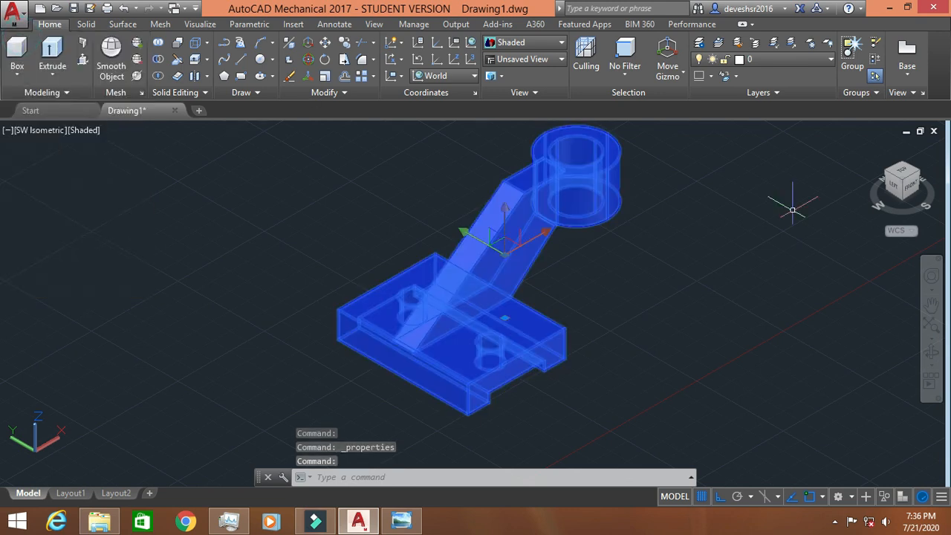
{"action": "left_click", "coordinate": [931, 353]}
{"action": "left_click_drag", "start_coordinate": [770, 271], "coordinate": [149, 330]}
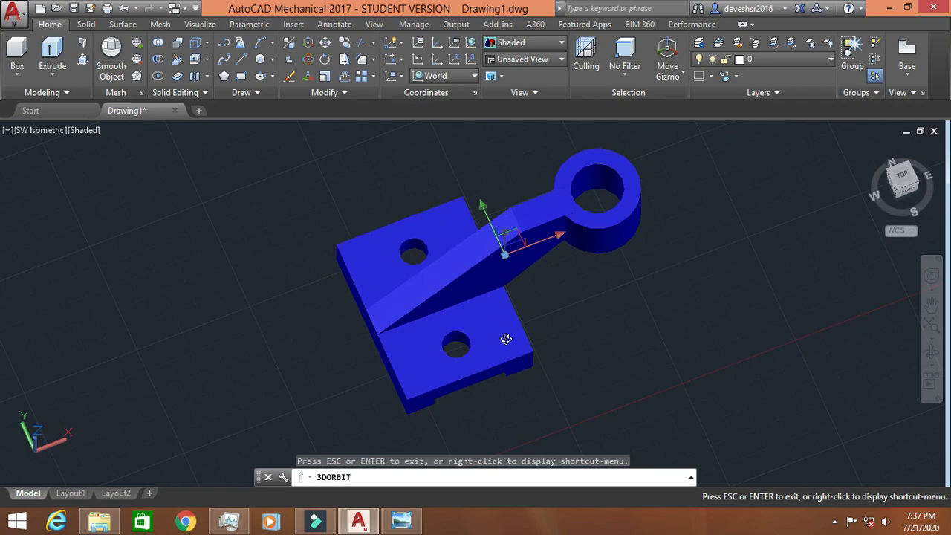